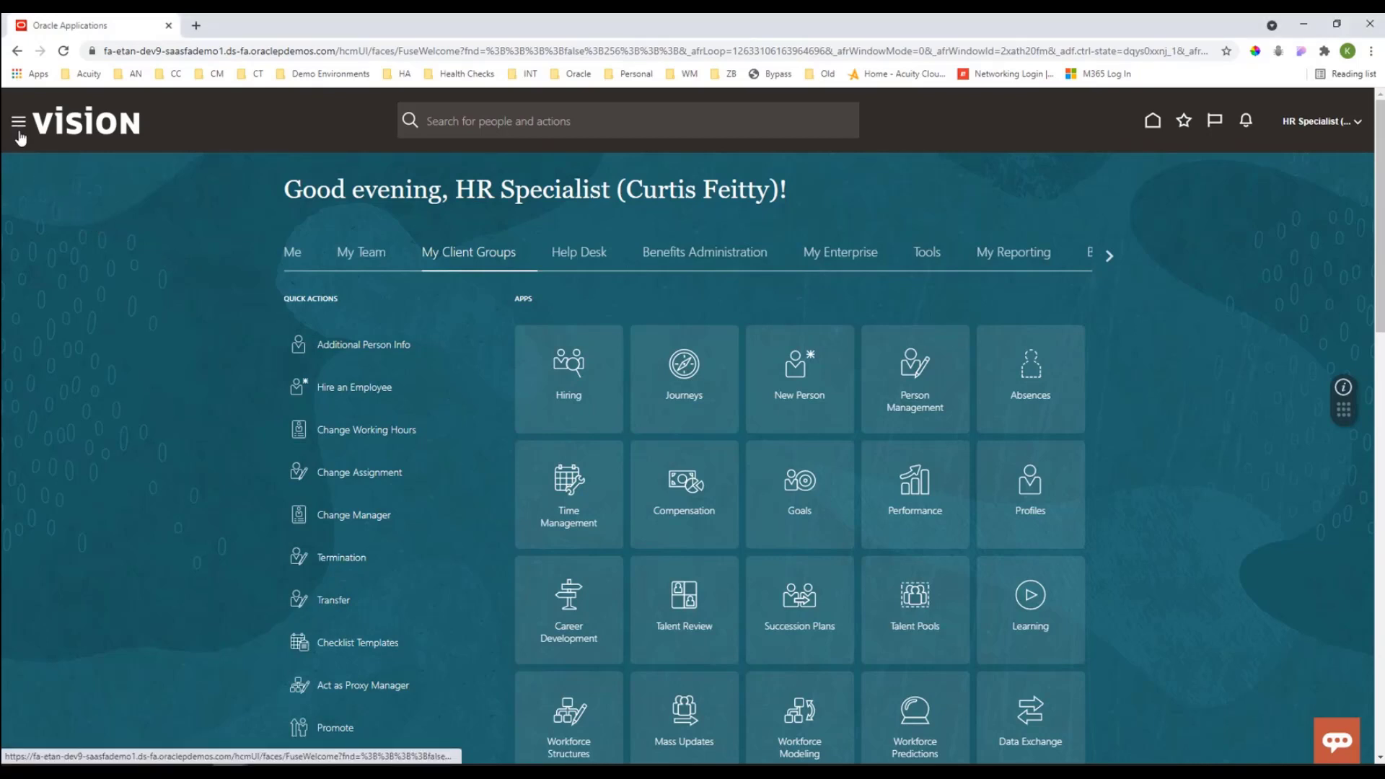
Step: Open the Alerts Composer from the Tools group of the application navigation
scroll(75, 395, "down", 3)
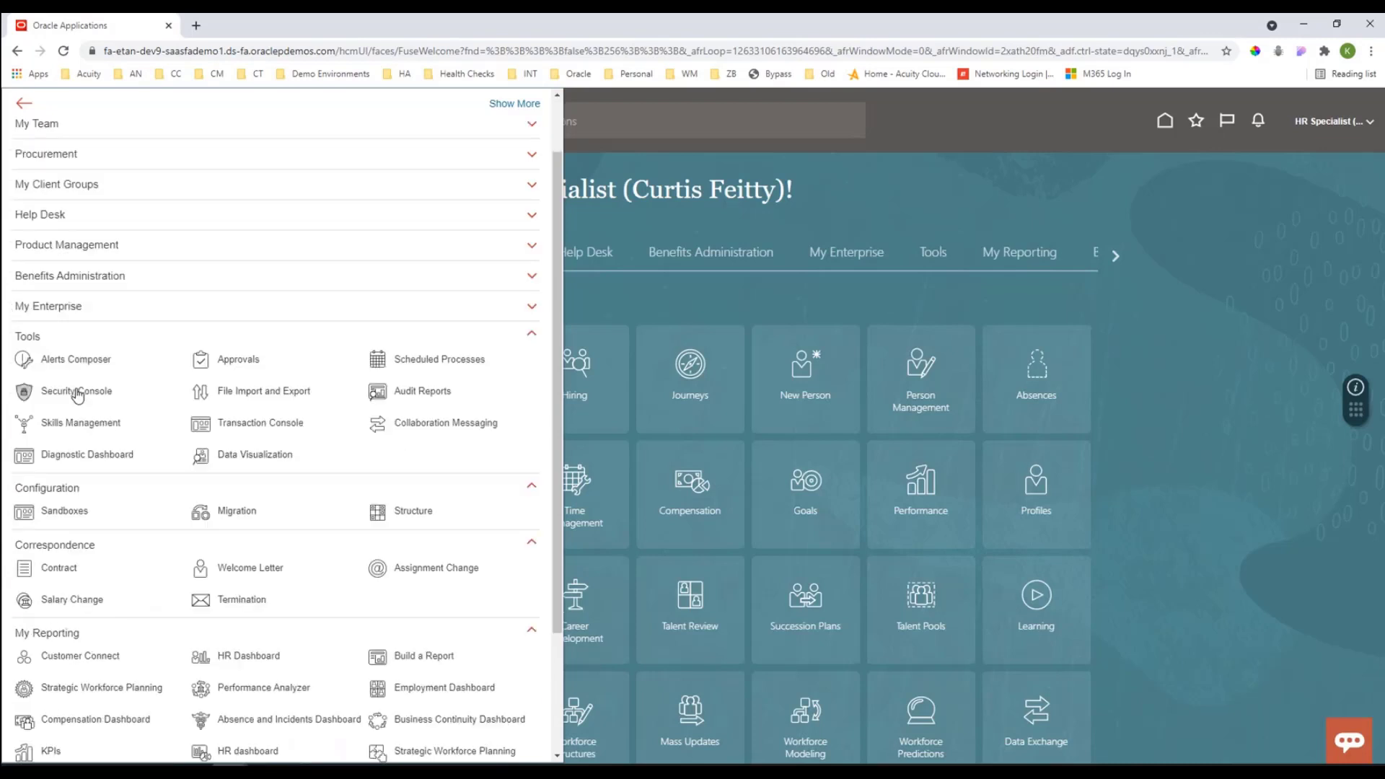
scroll(77, 395, "down", 2)
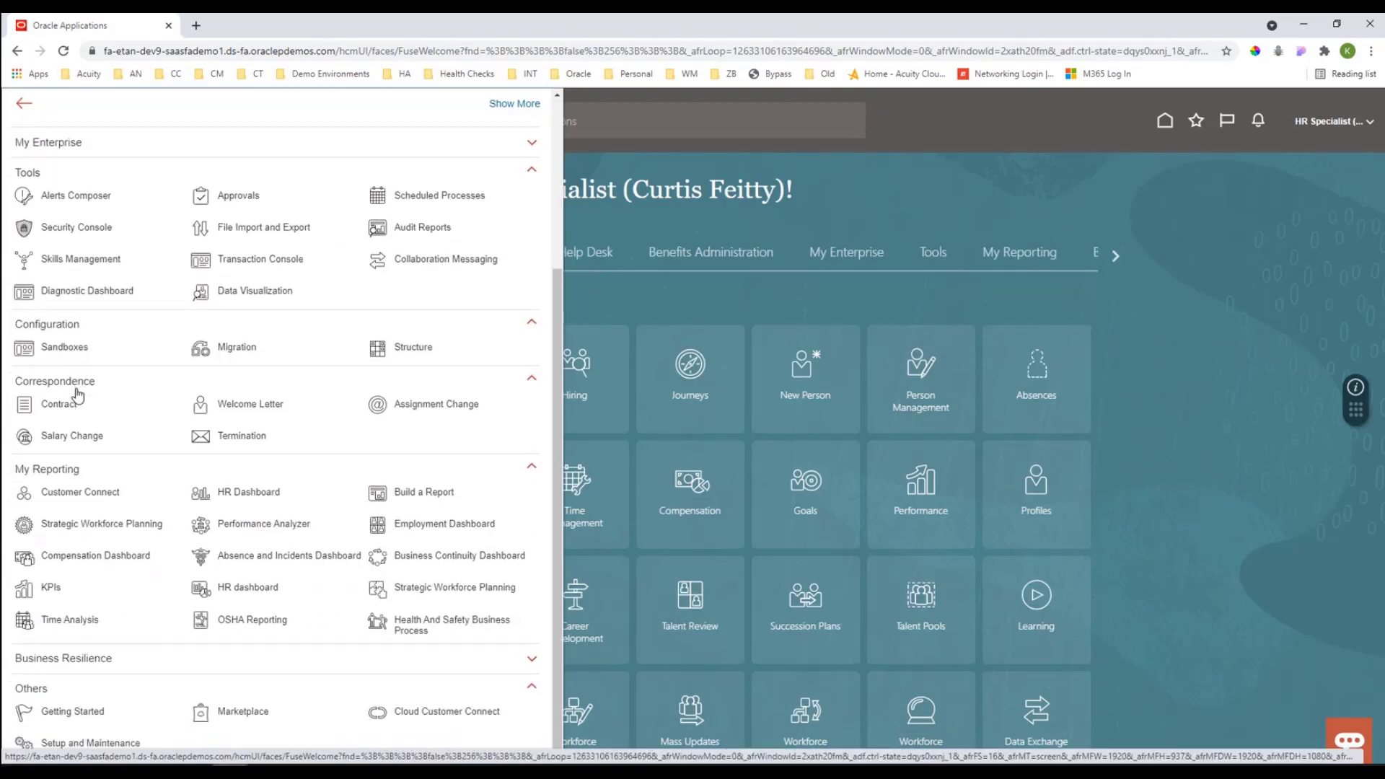
left_click(75, 196)
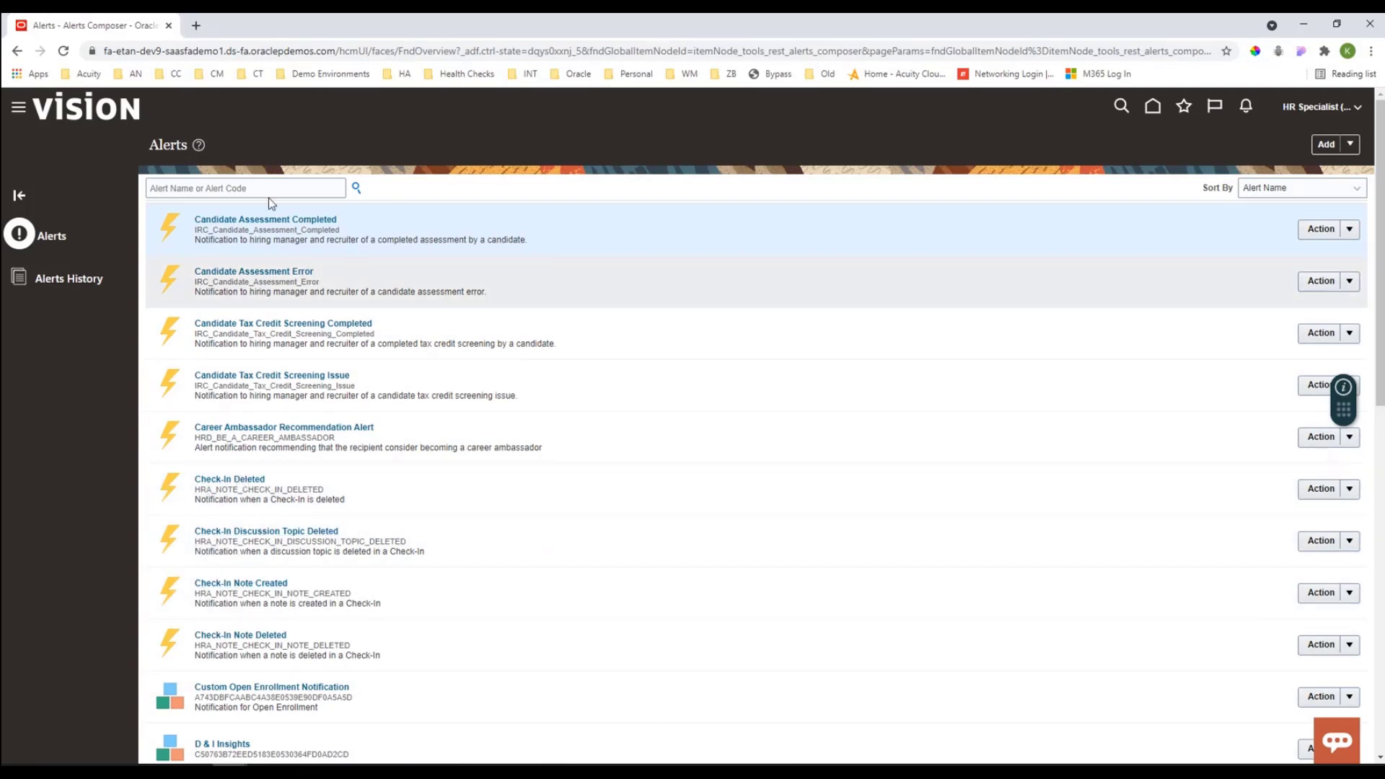
Step: Search the alerts for the recruiting code prefix "irc"
left_click(238, 190)
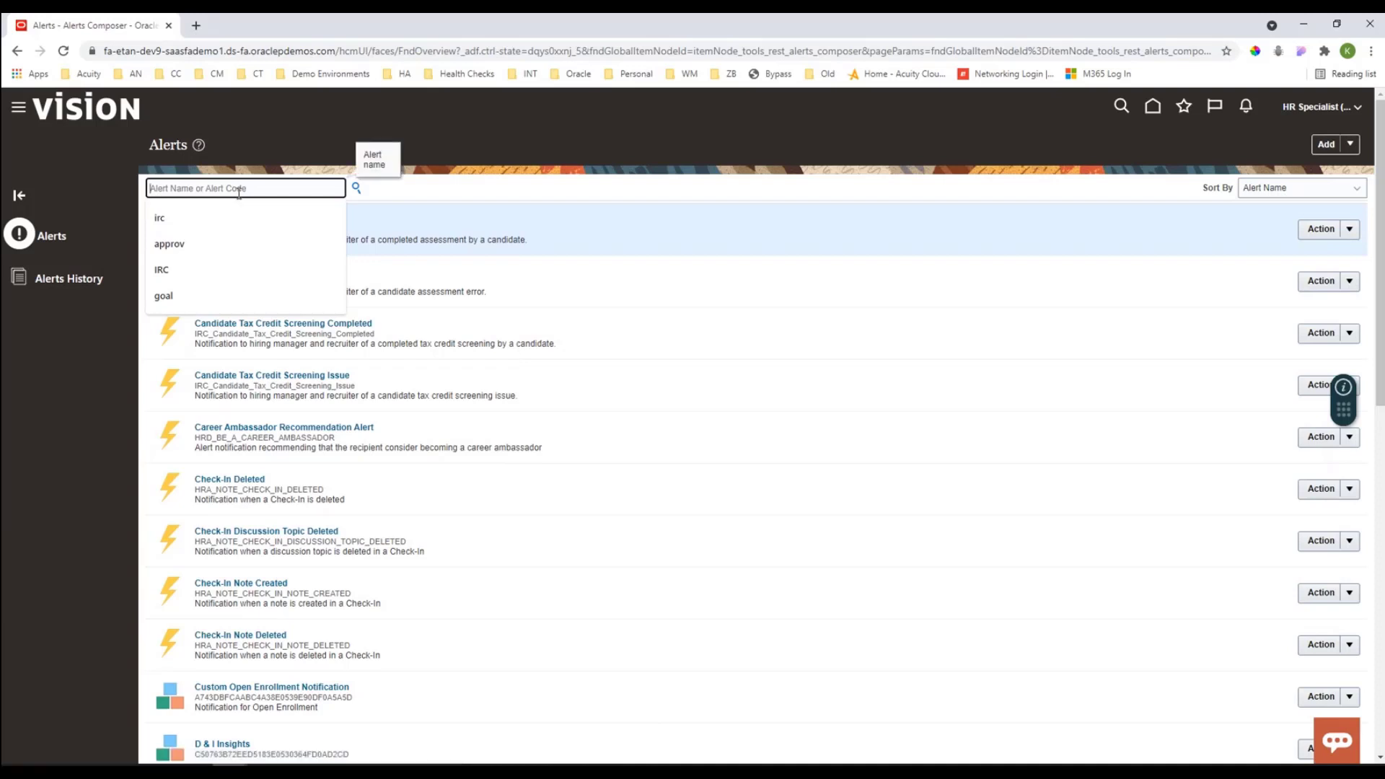
left_click(202, 217)
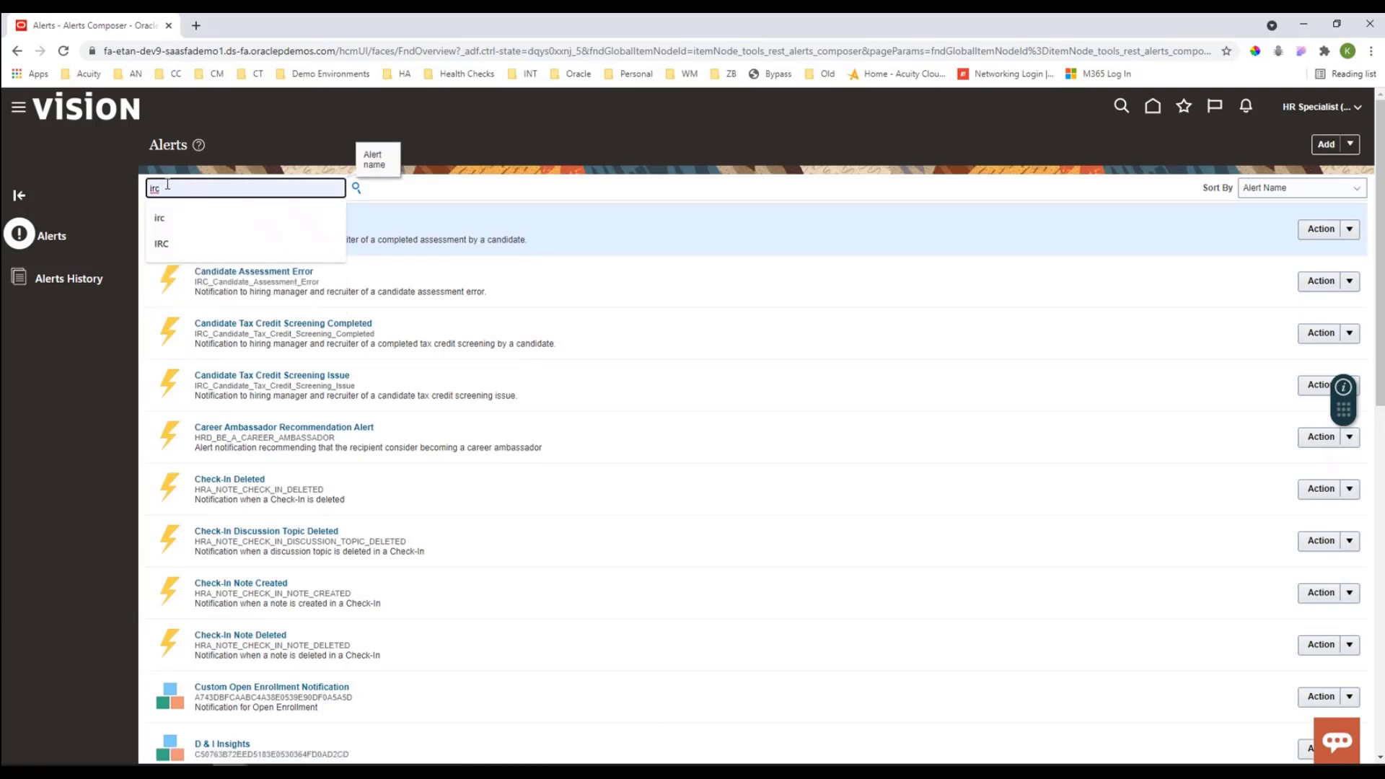
left_click(358, 189)
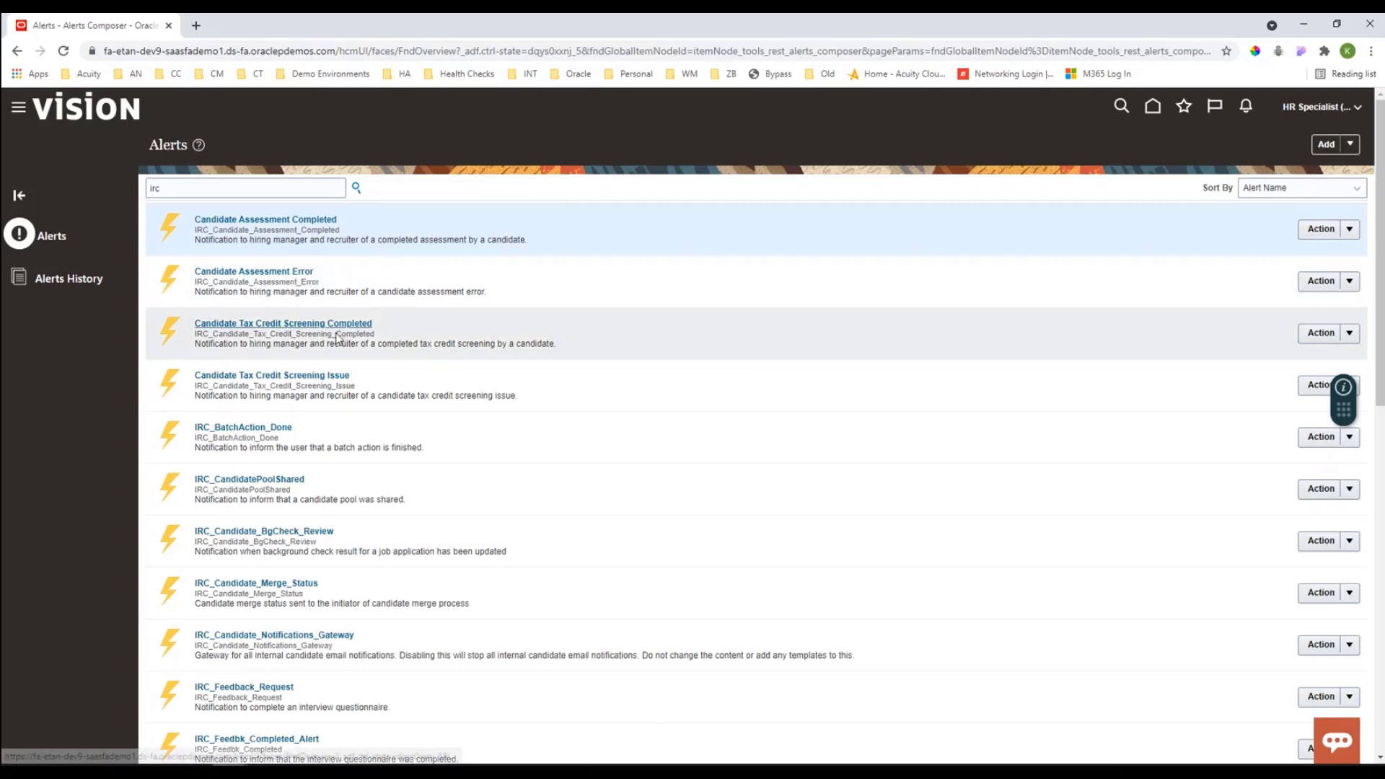
Step: Browse the irc alerts, load more items, and open the IRC_Requisition_Formatting alert
scroll(281, 391, "down", 5)
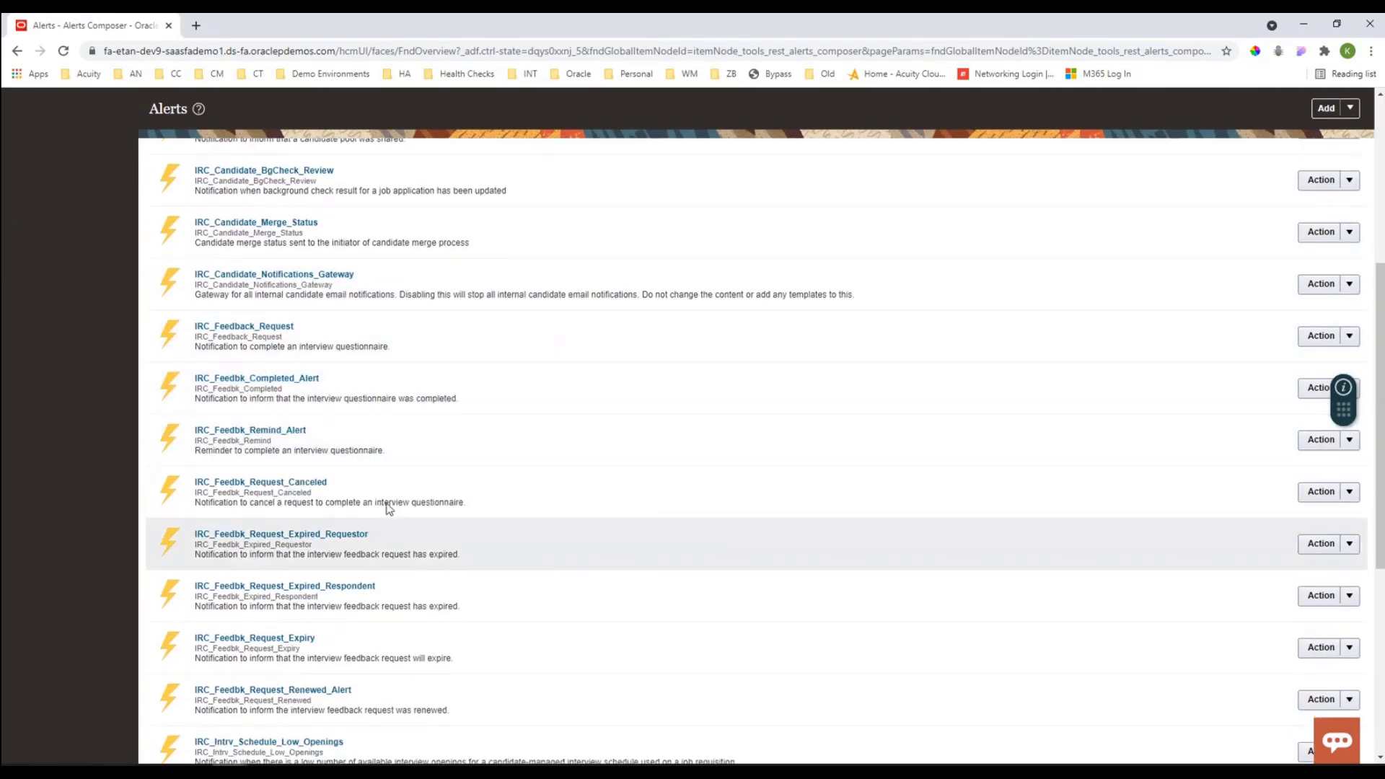
scroll(354, 504, "down", 1)
scroll(353, 505, "down", 5)
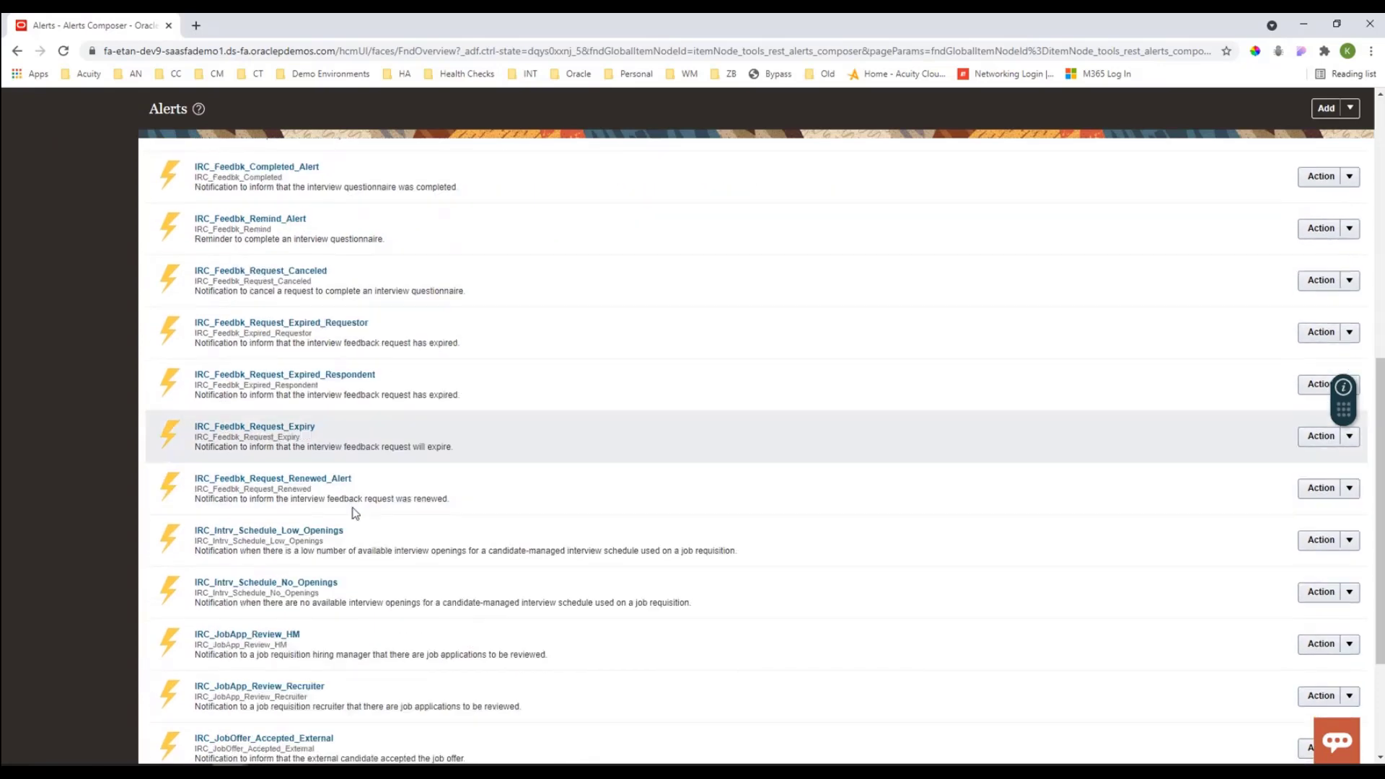
scroll(349, 521, "down", 1)
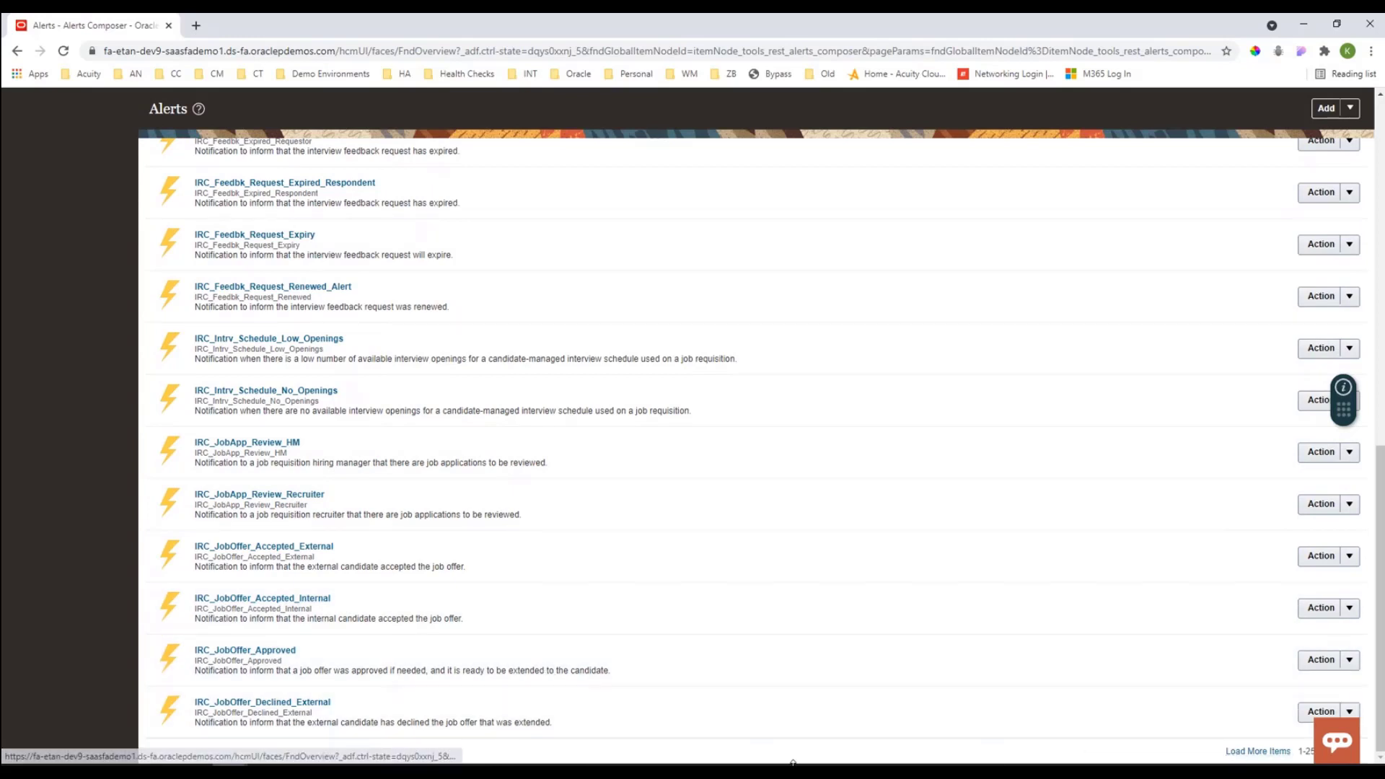
left_click(1254, 751)
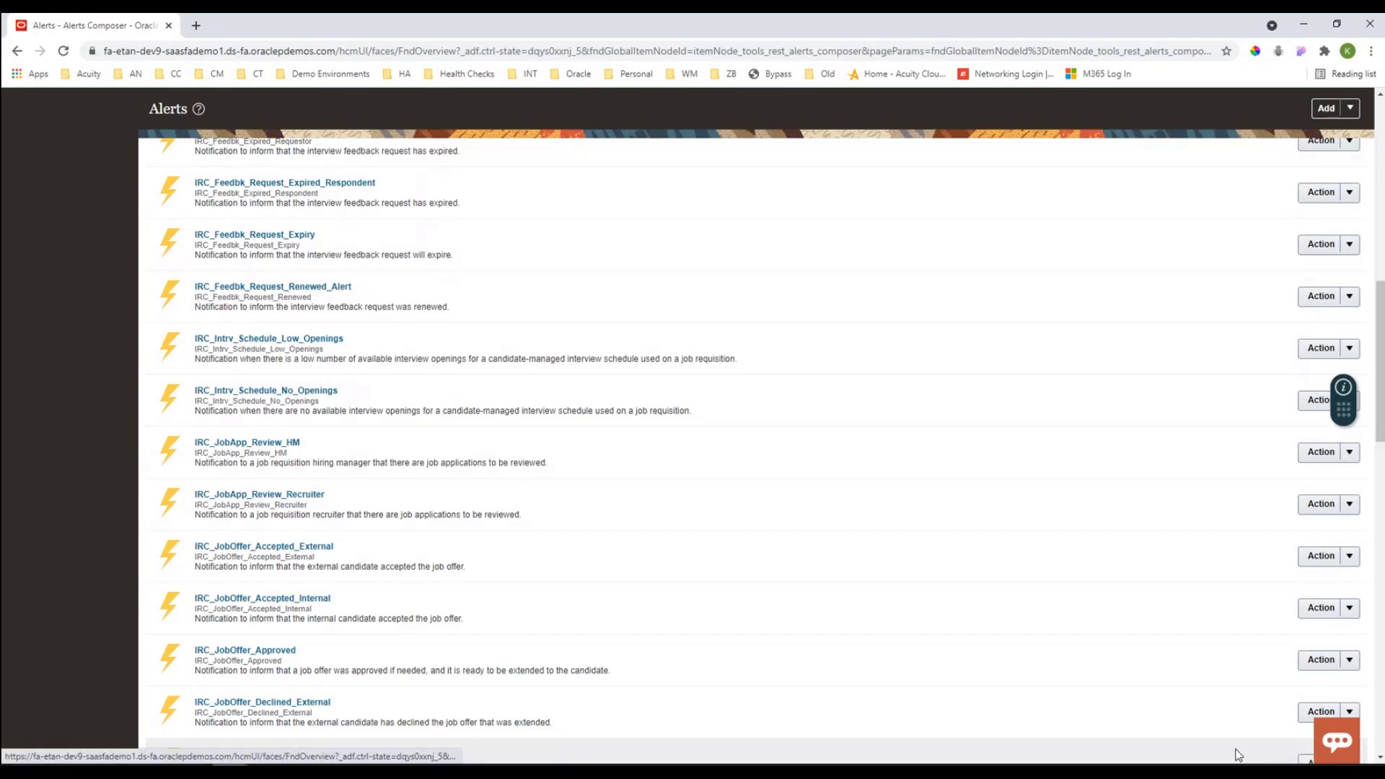
scroll(750, 671, "down", 8)
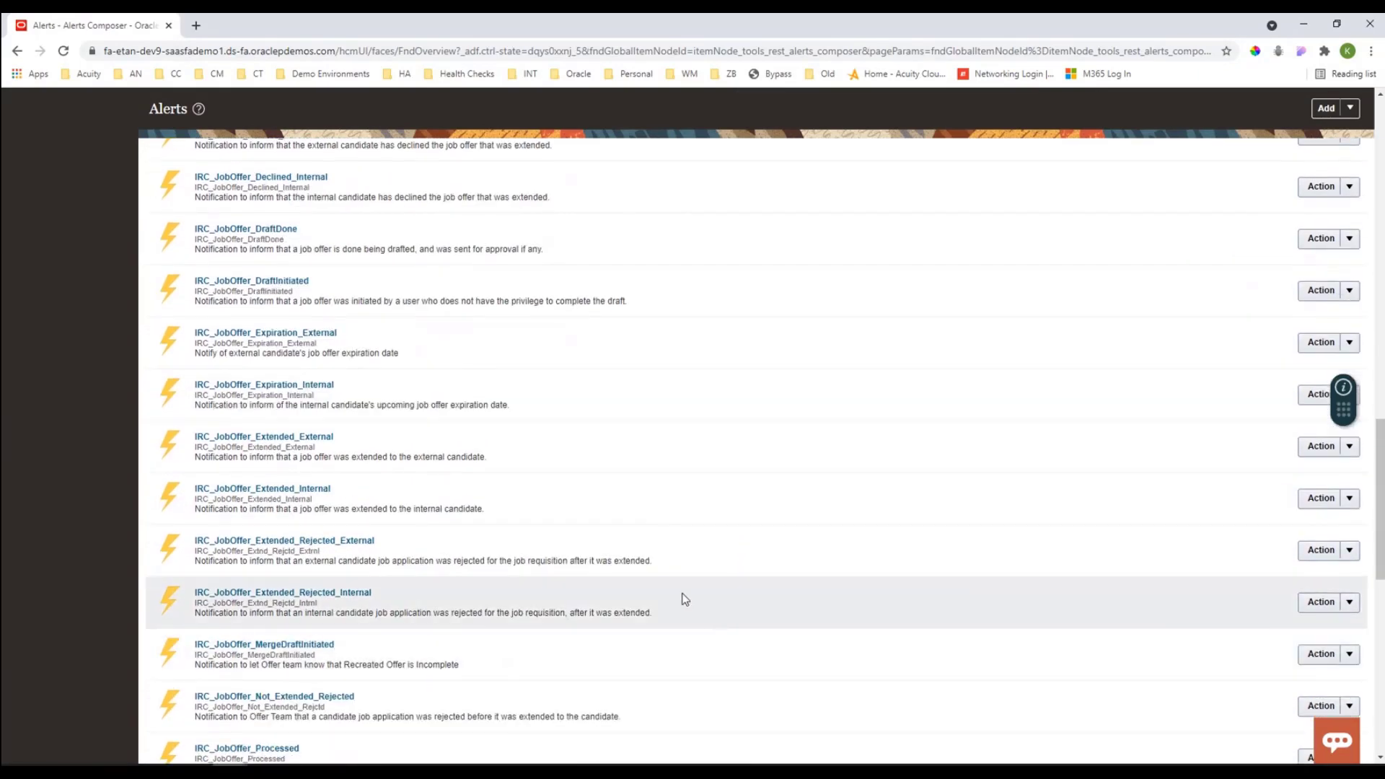
scroll(682, 598, "down", 5)
scroll(683, 598, "down", 5)
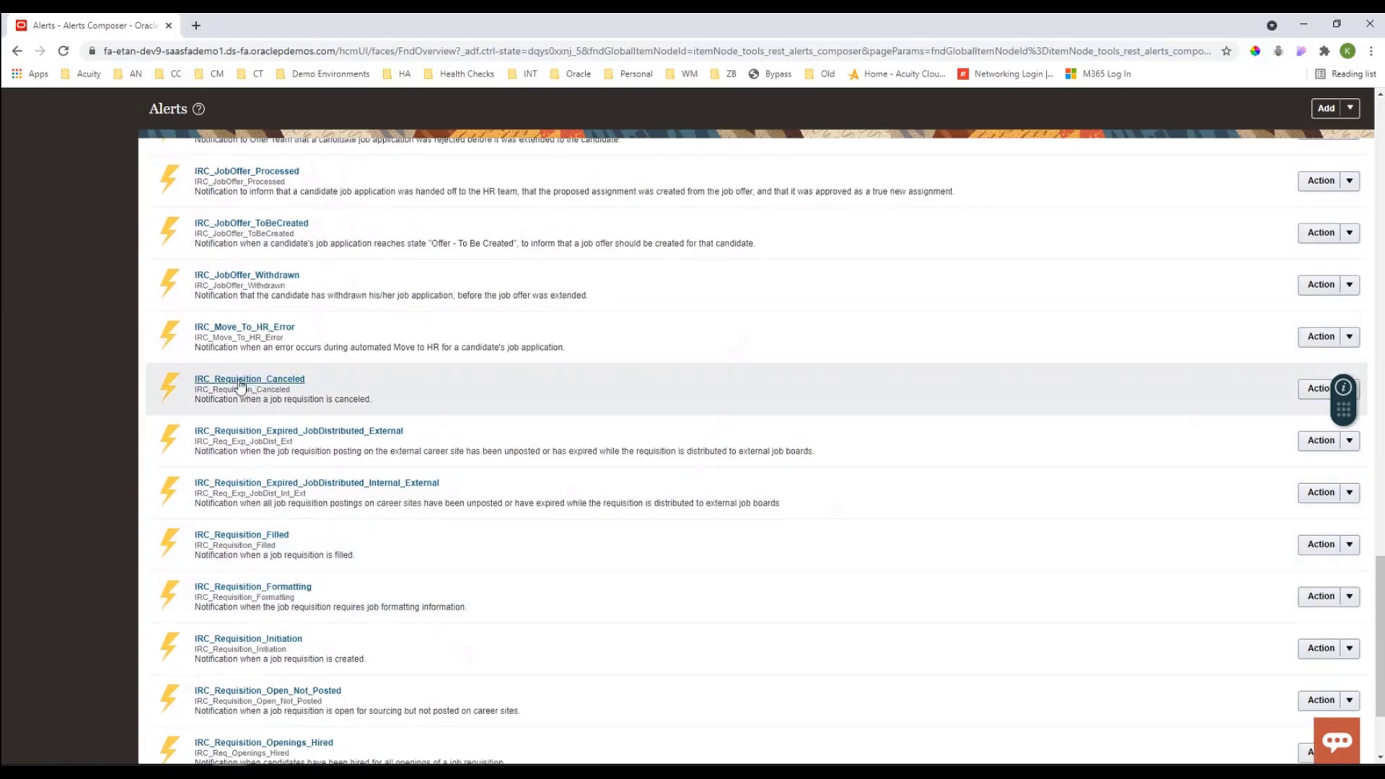
scroll(318, 564, "down", 1)
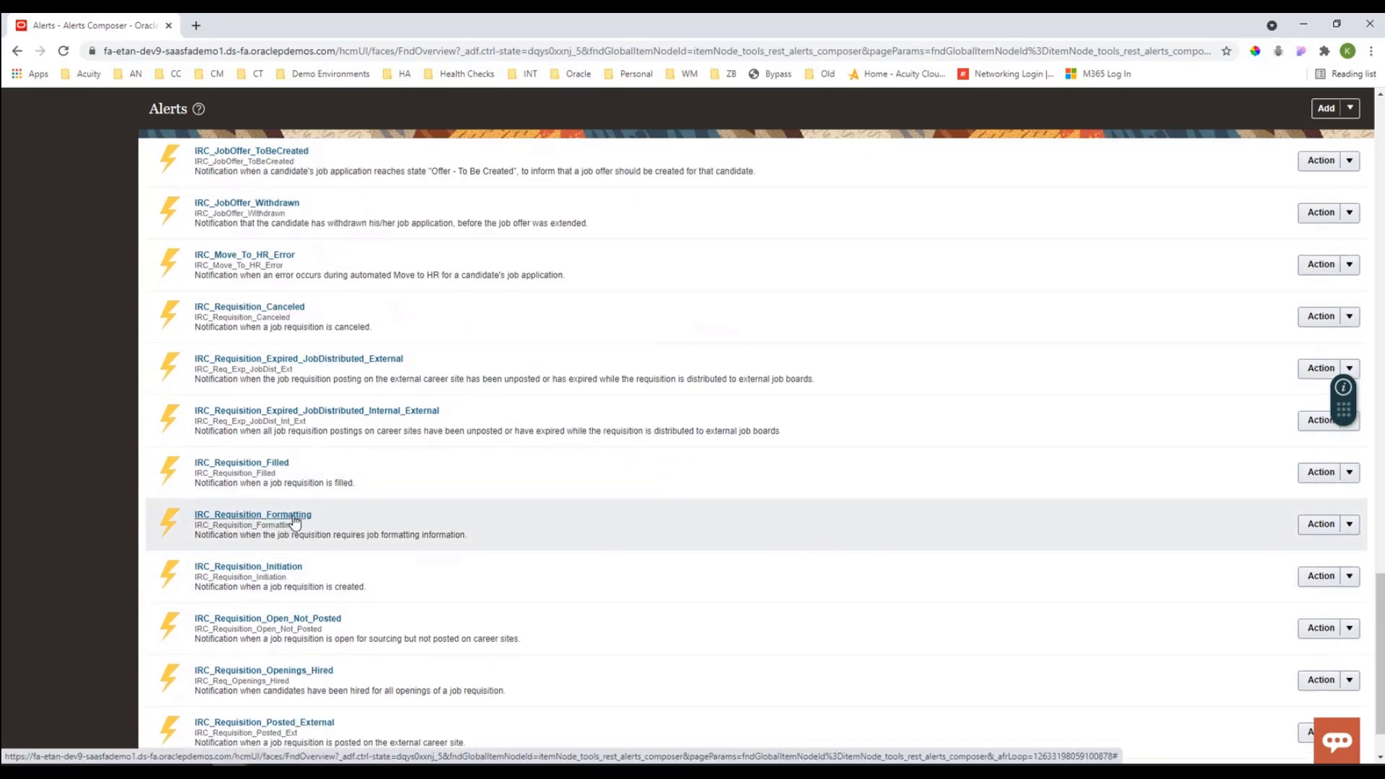
left_click(223, 519)
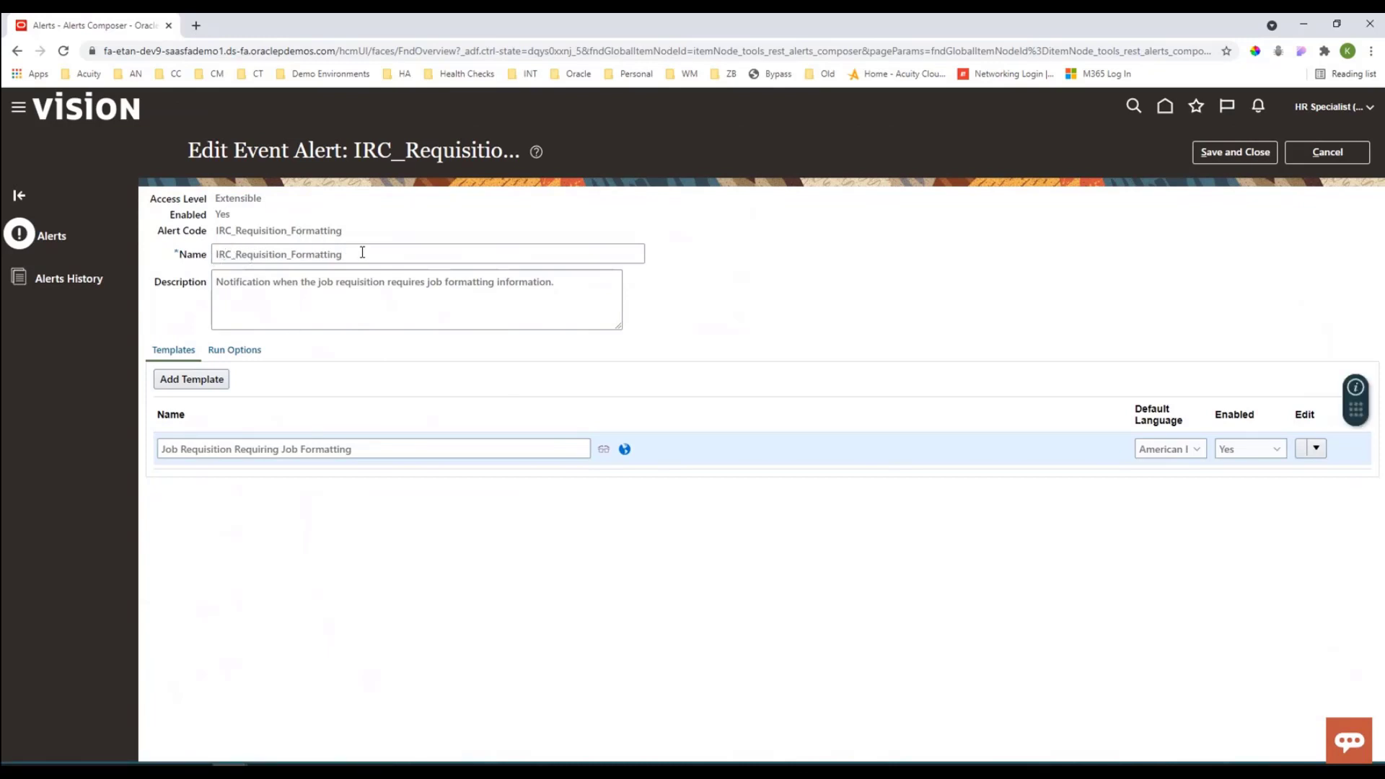
Step: Open the recipients and message of the alert's Job Requisition Requiring Job Formatting template
left_click_drag(345, 253, 215, 254)
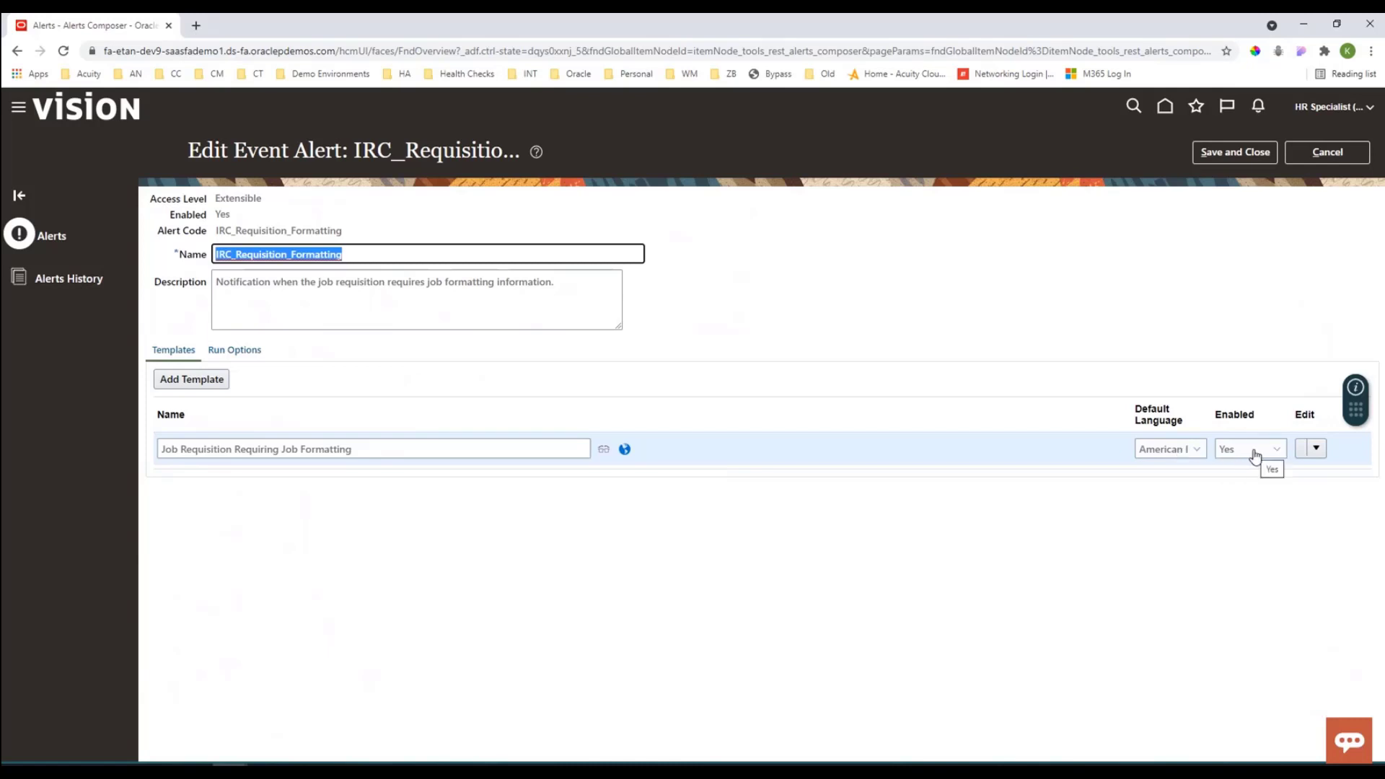
left_click(1315, 449)
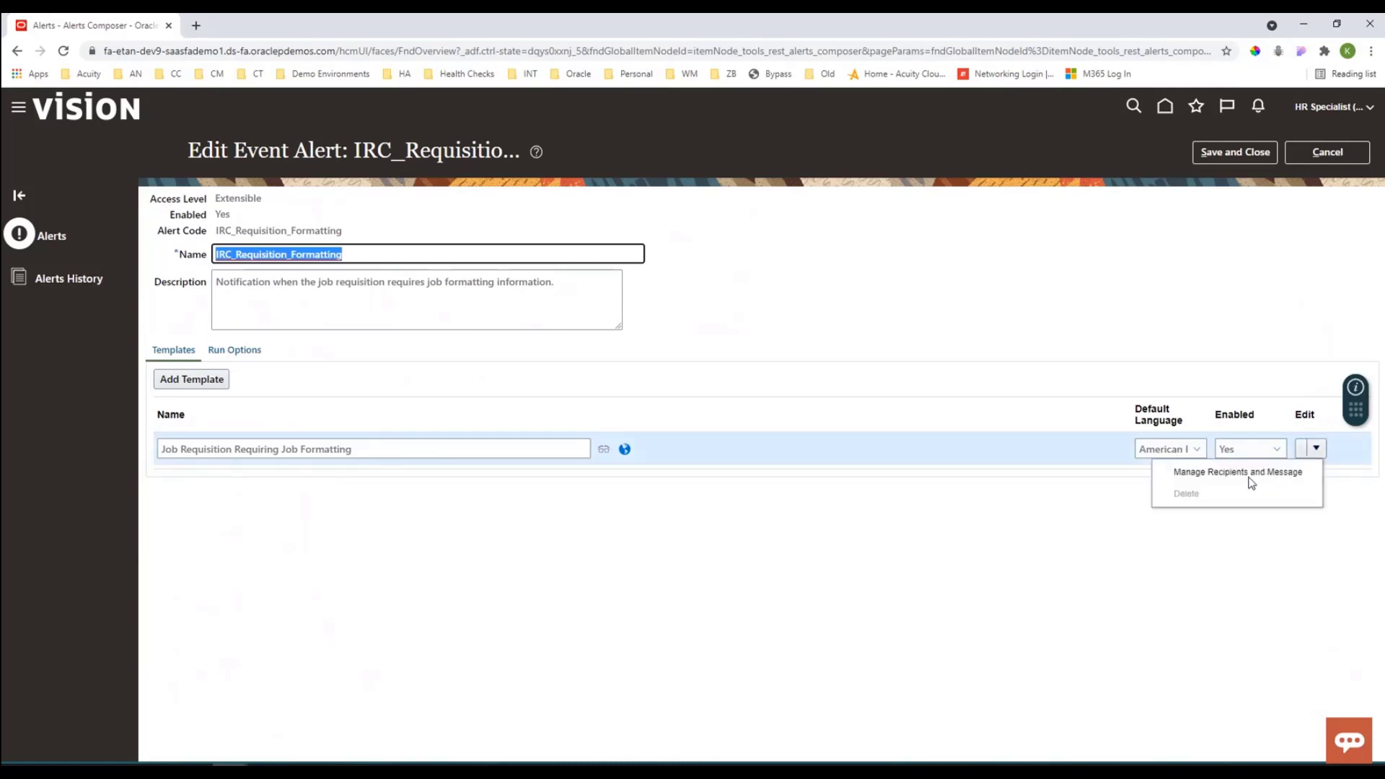
left_click(1215, 476)
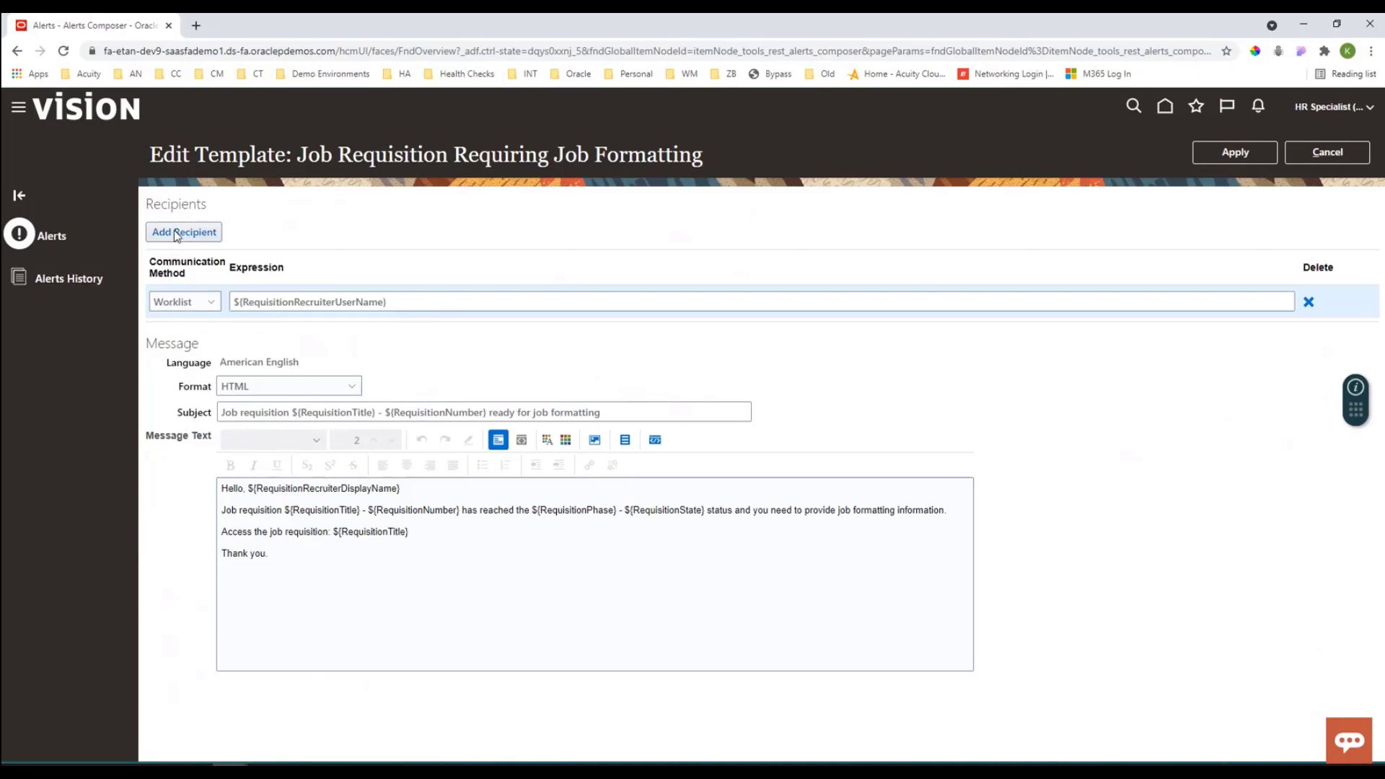
Step: Review the recipient's communication method options and expression, along with the message language
left_click(174, 306)
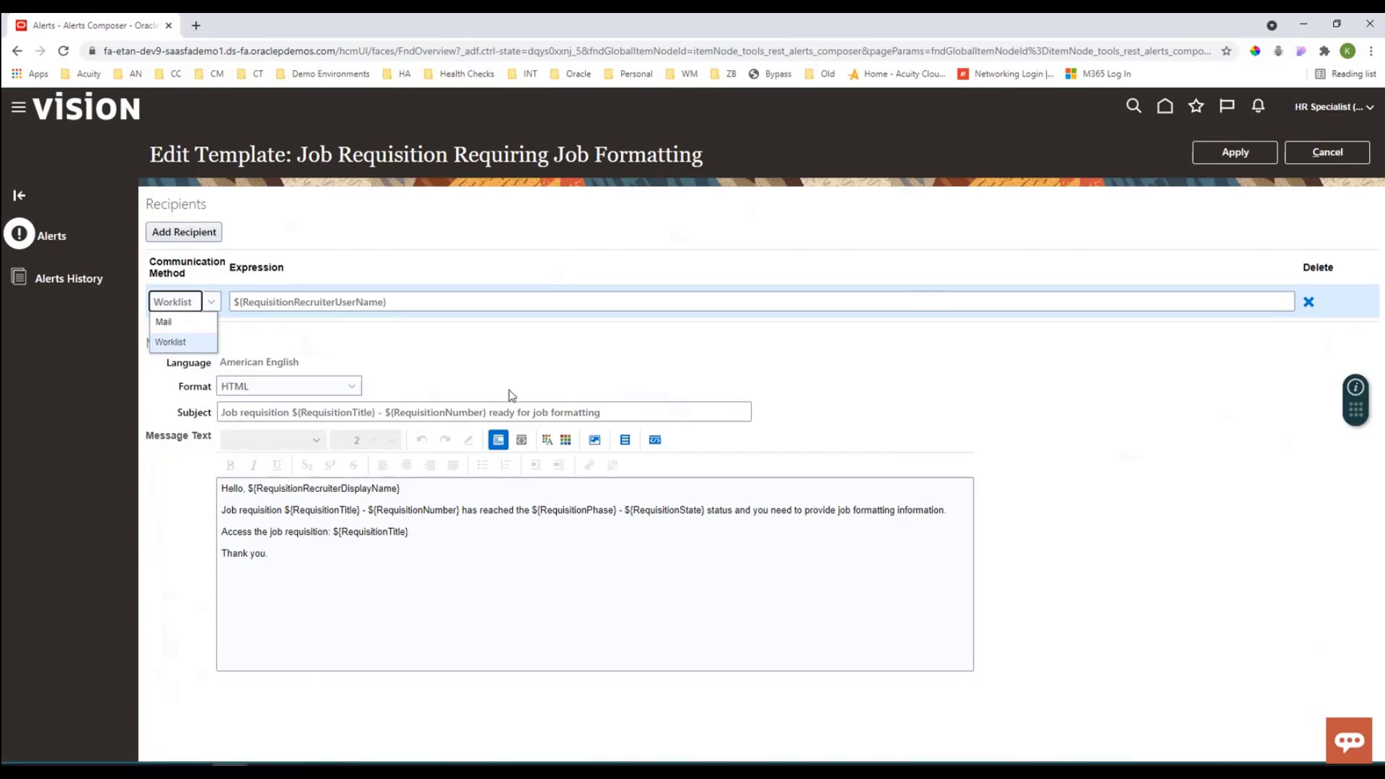
left_click(405, 296)
double_click(405, 296)
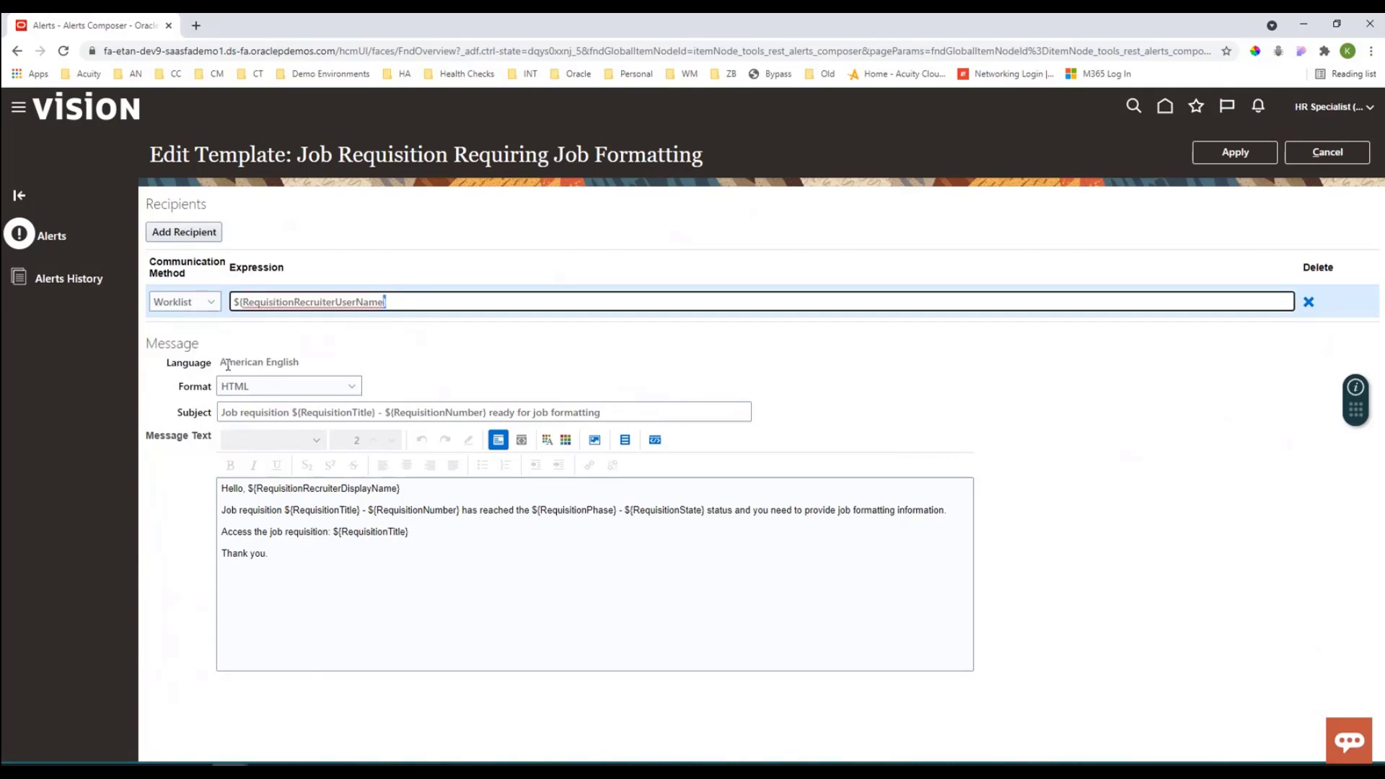
left_click_drag(220, 362, 304, 365)
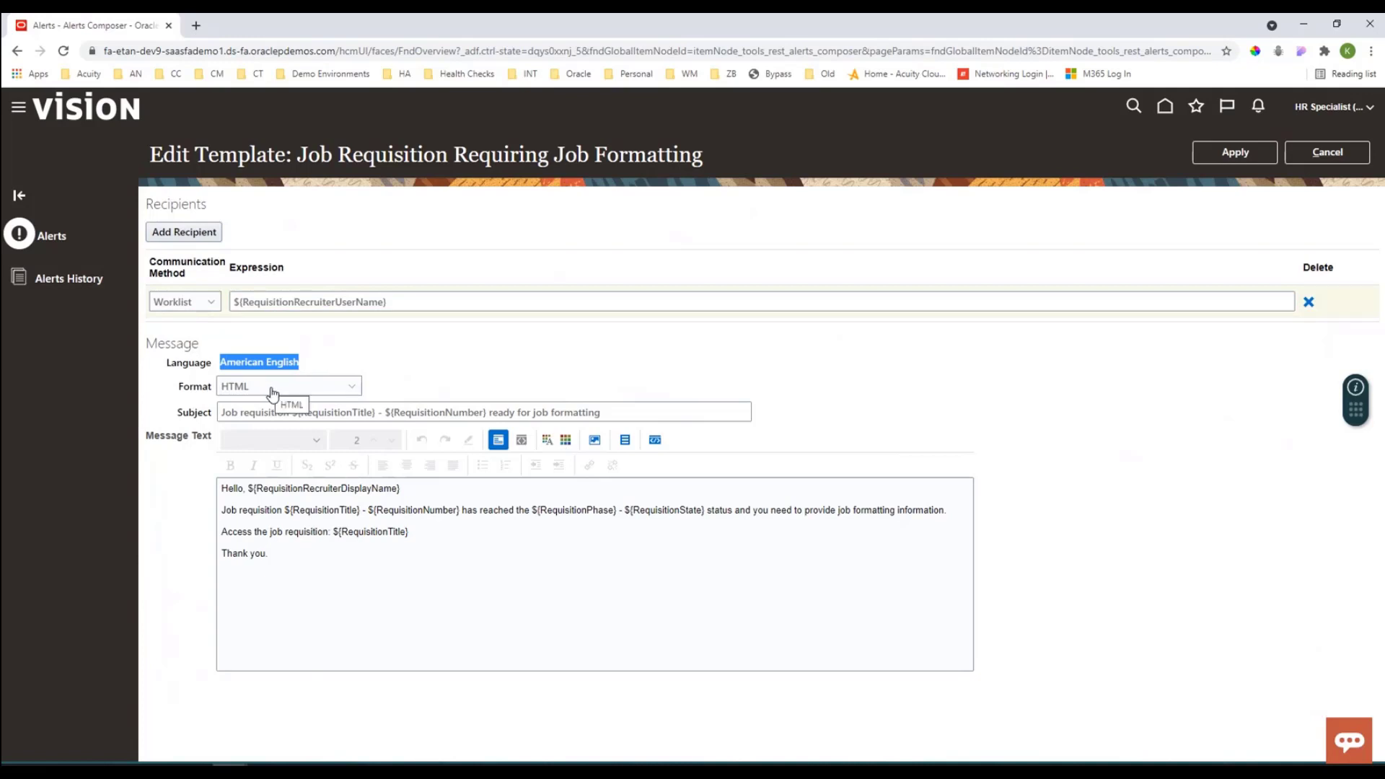
Step: Examine the requisition title and state tokens in the message text, then leave the template and the alert without saving
left_click(373, 558)
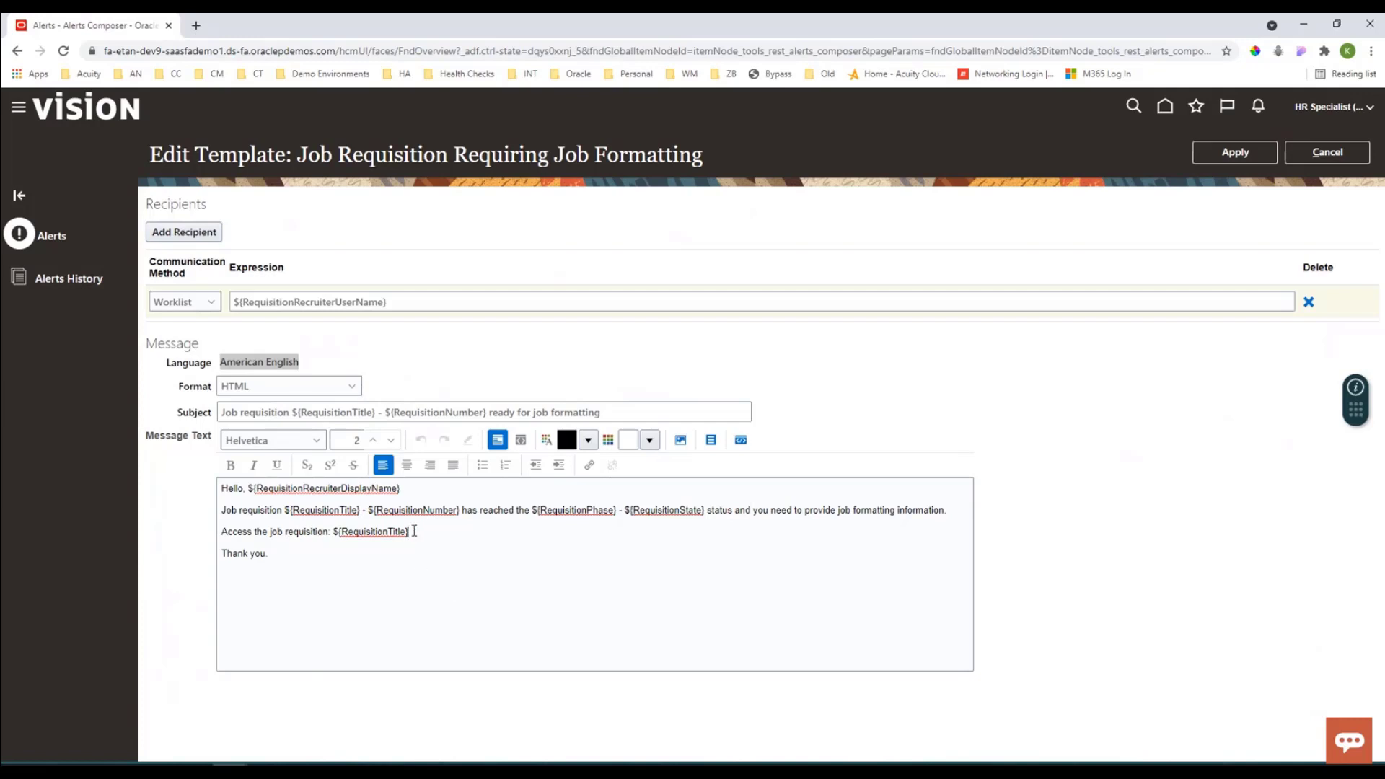
left_click_drag(414, 532, 346, 534)
left_click_drag(346, 534, 339, 534)
left_click(630, 511)
left_click_drag(706, 510, 624, 507)
left_click(661, 511)
left_click(1360, 157)
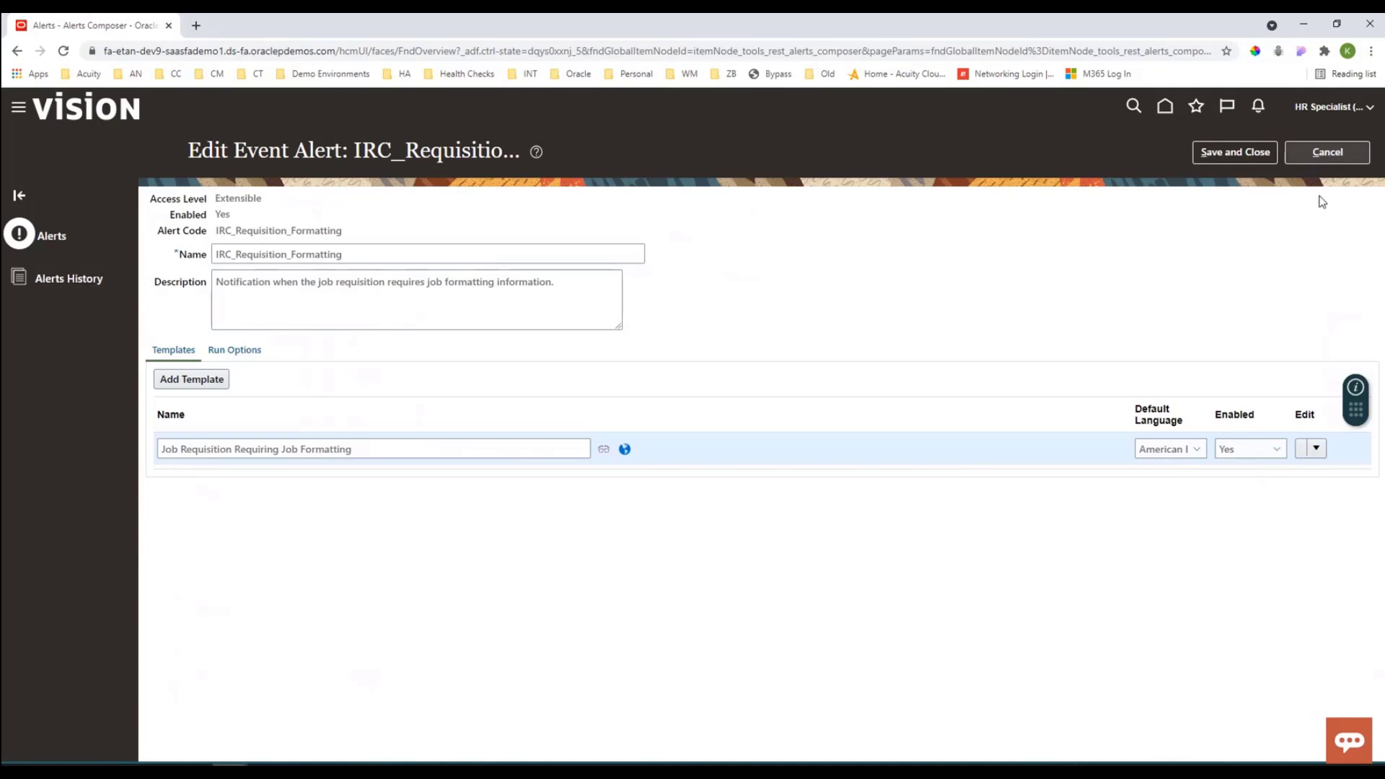
left_click(1340, 163)
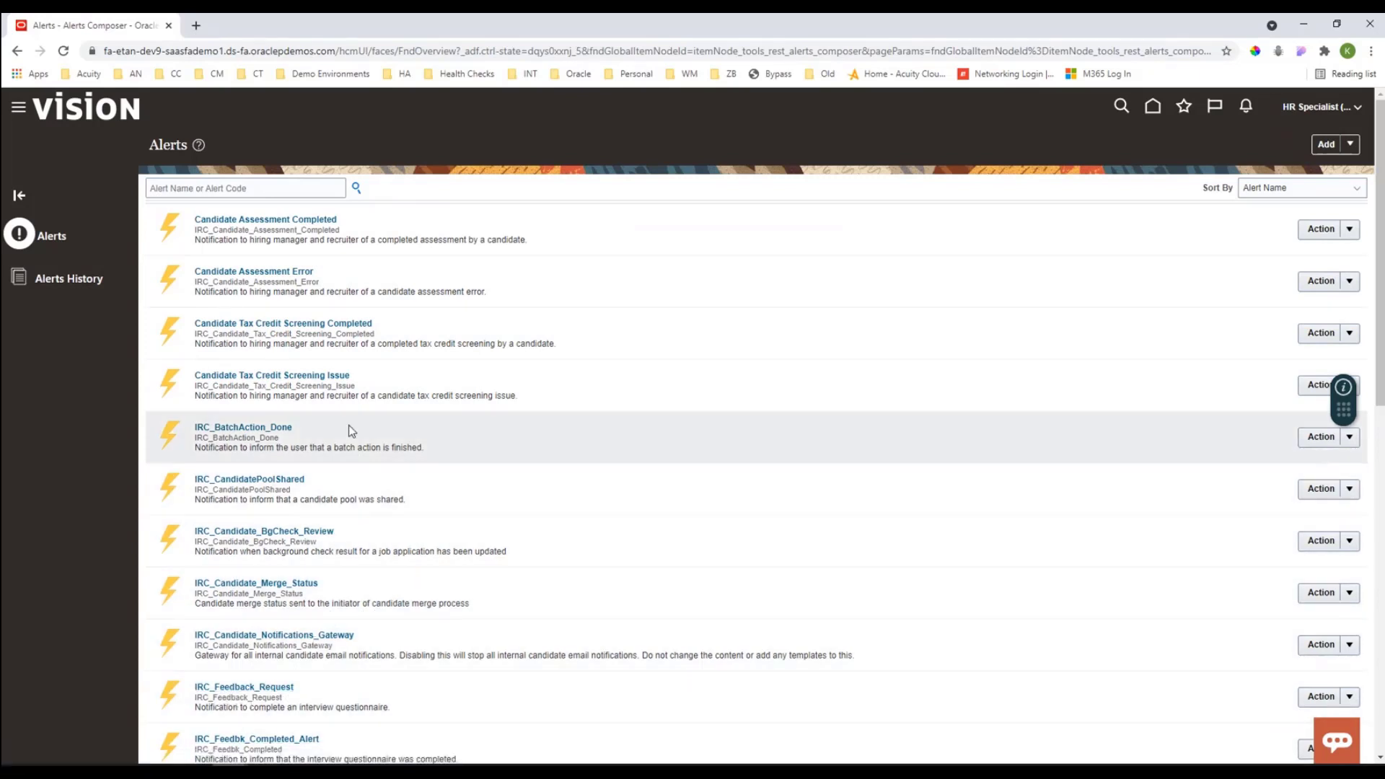
Step: Search the alerts list again for "irc"
left_click(196, 187)
type("irc")
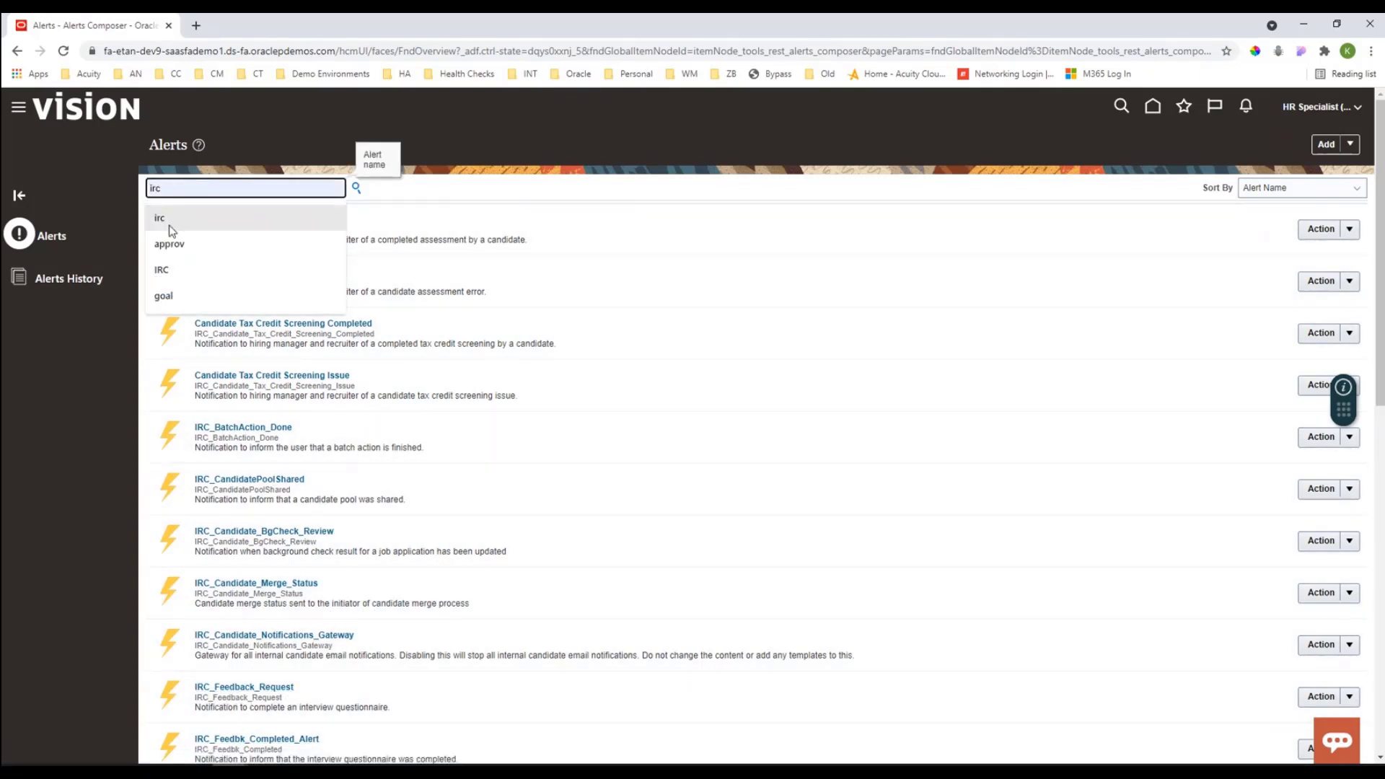
key("Return")
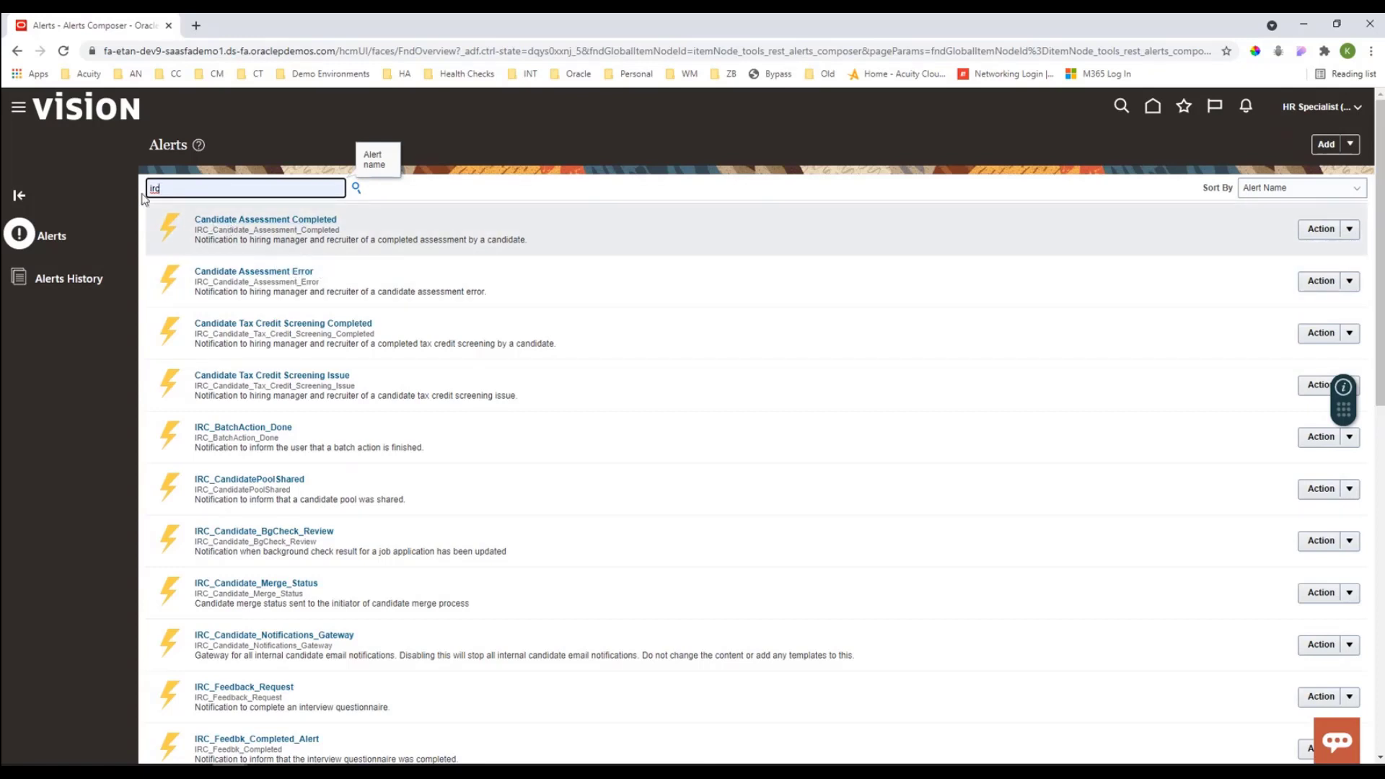
Step: Open Setup and Maintenance from the account's Settings and Actions
left_click(17, 110)
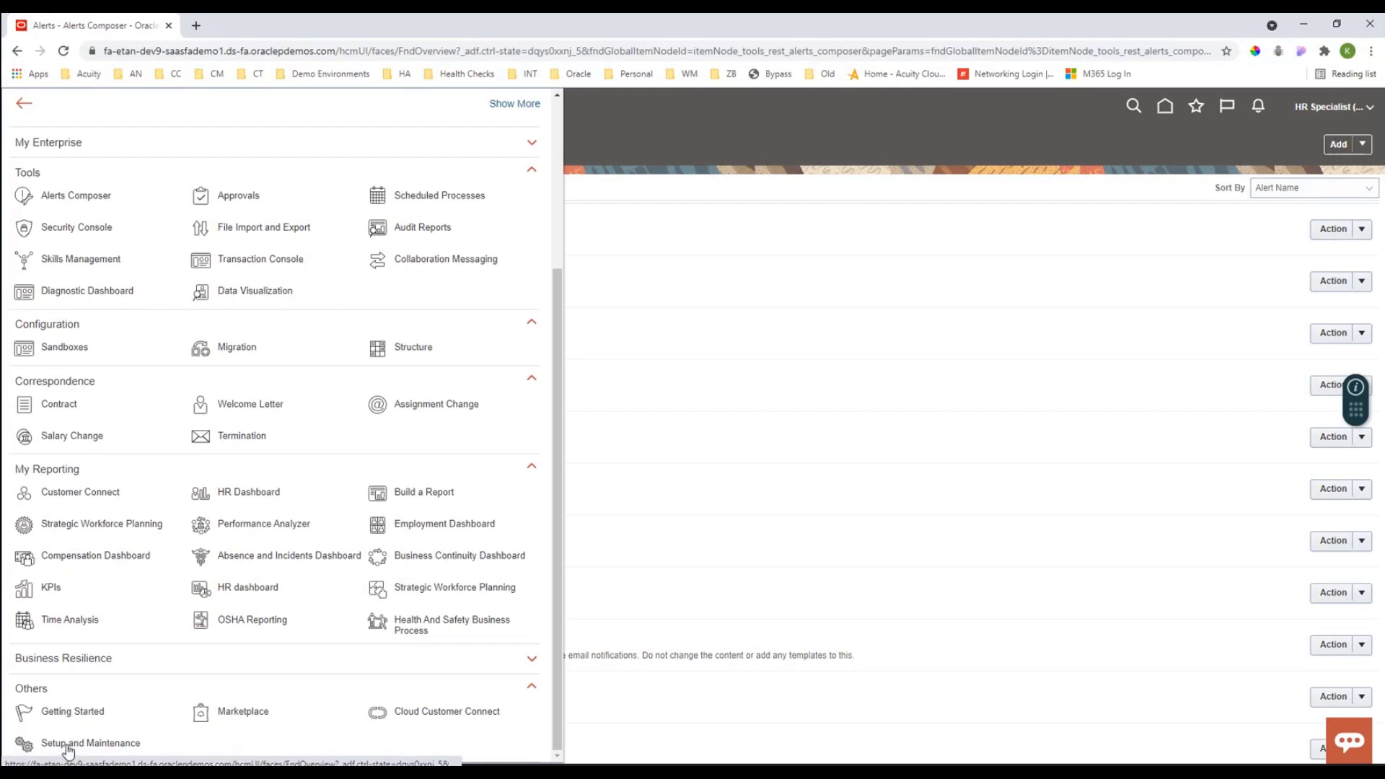
left_click(1338, 115)
left_click(1290, 104)
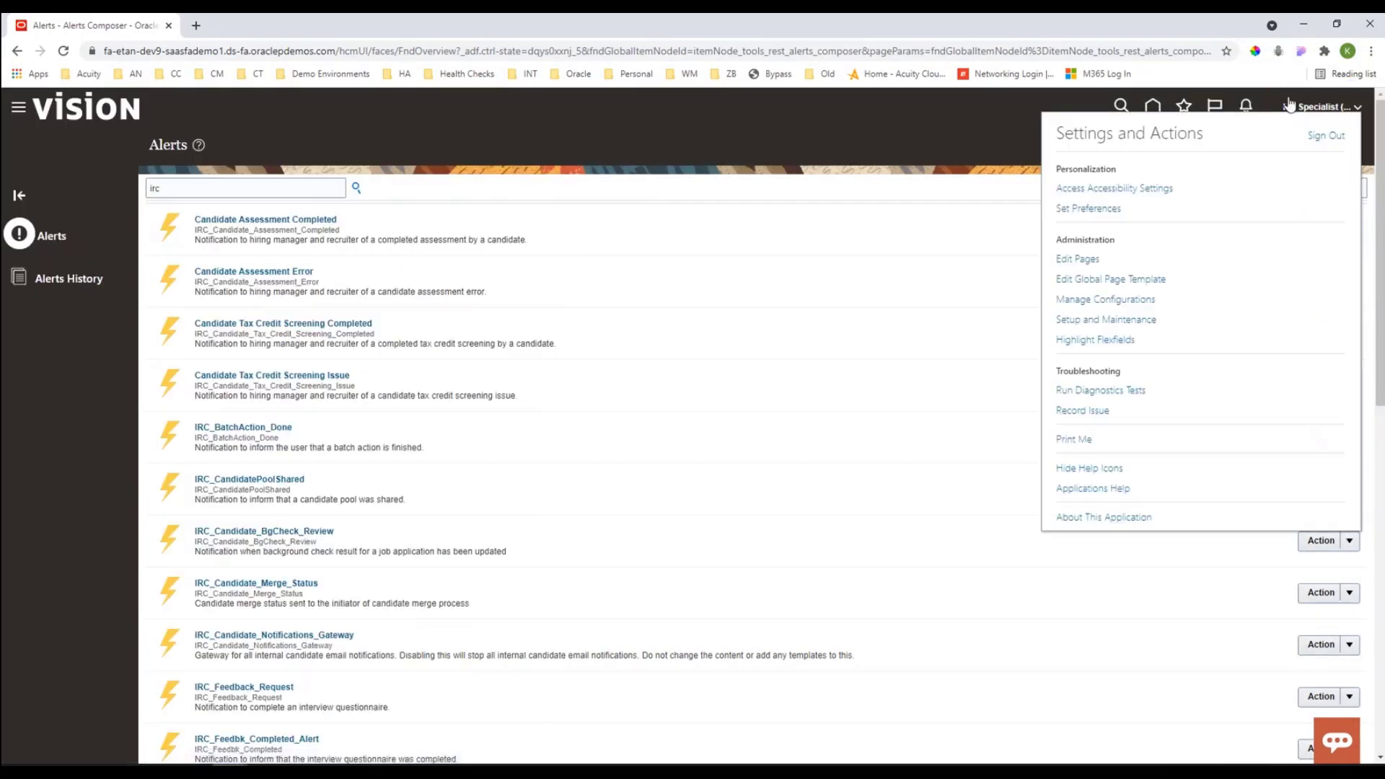
left_click(1145, 327)
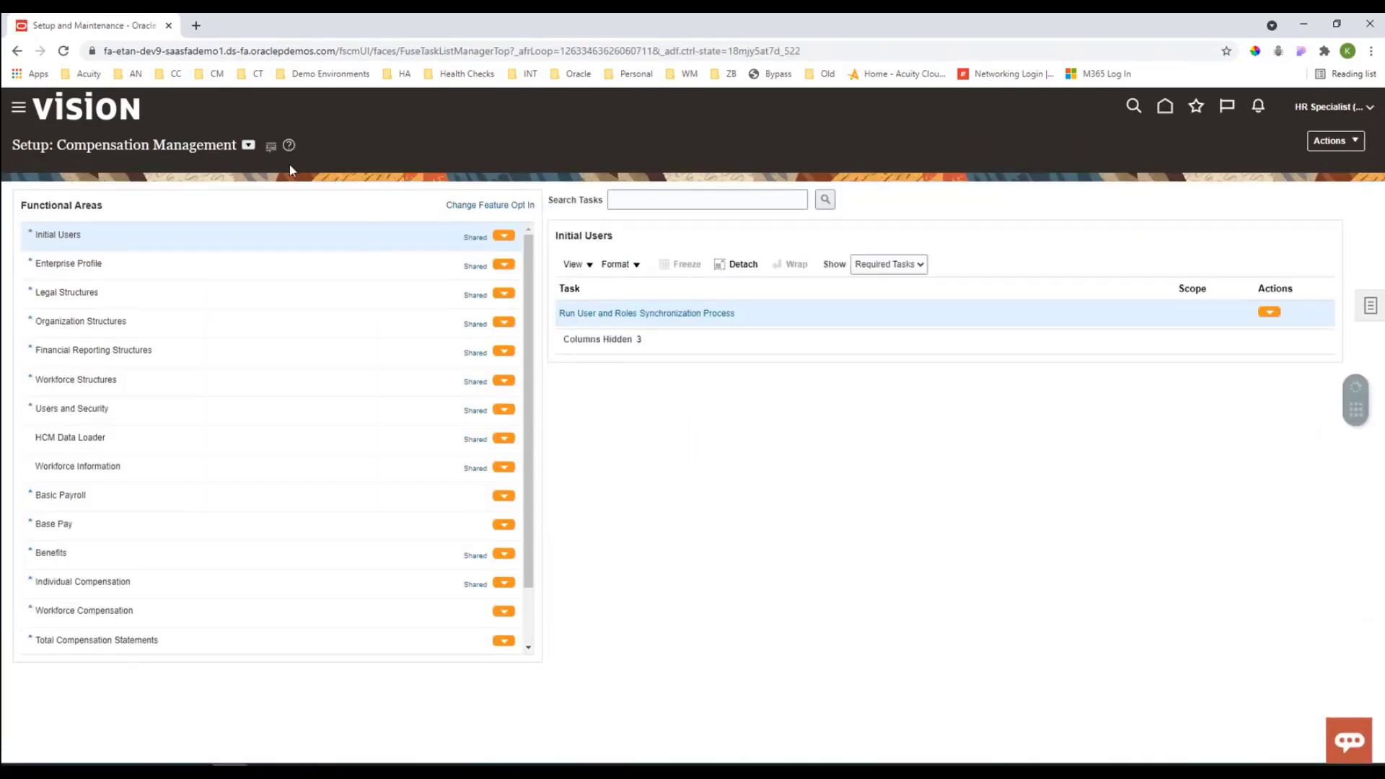
Step: Switch the setup offering to Recruiting and Candidate Experience
left_click(248, 147)
scroll(294, 221, "down", 3)
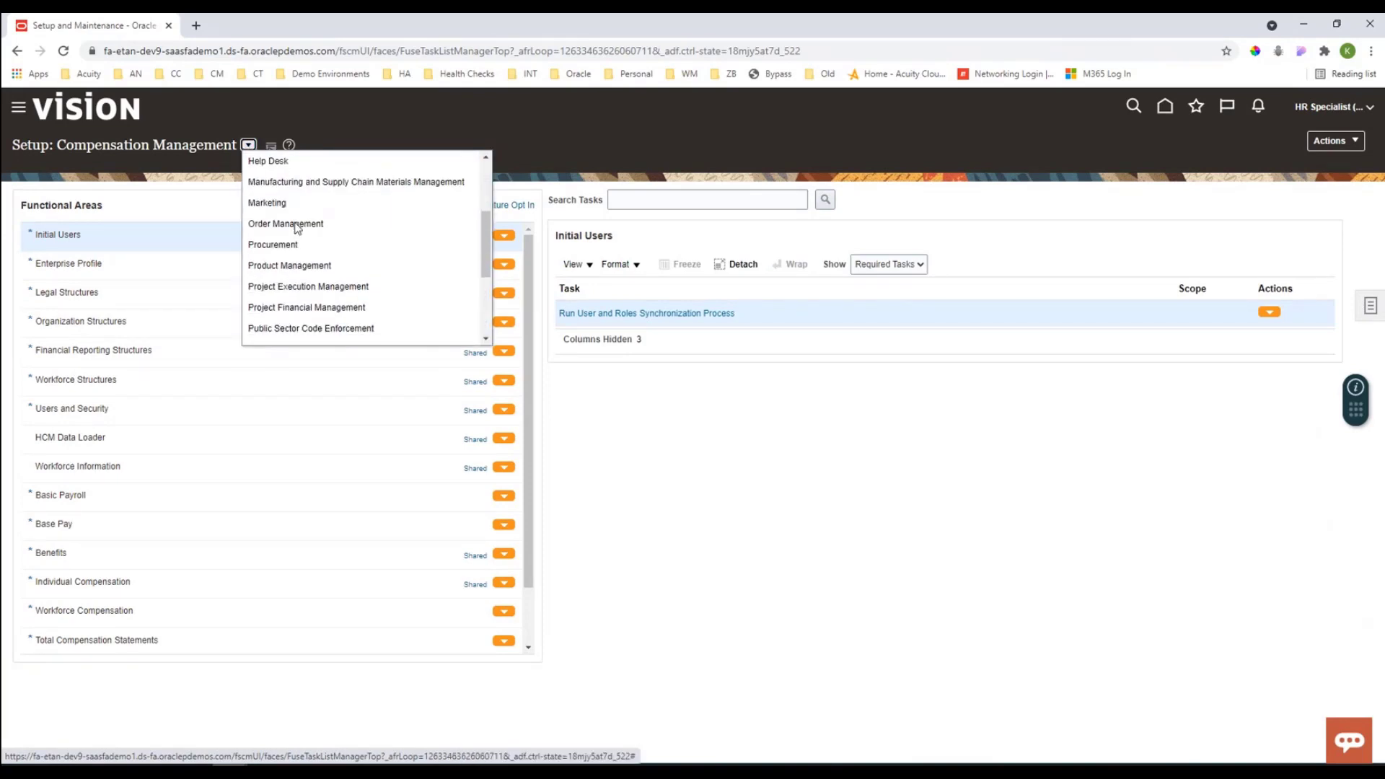
scroll(295, 230, "down", 1)
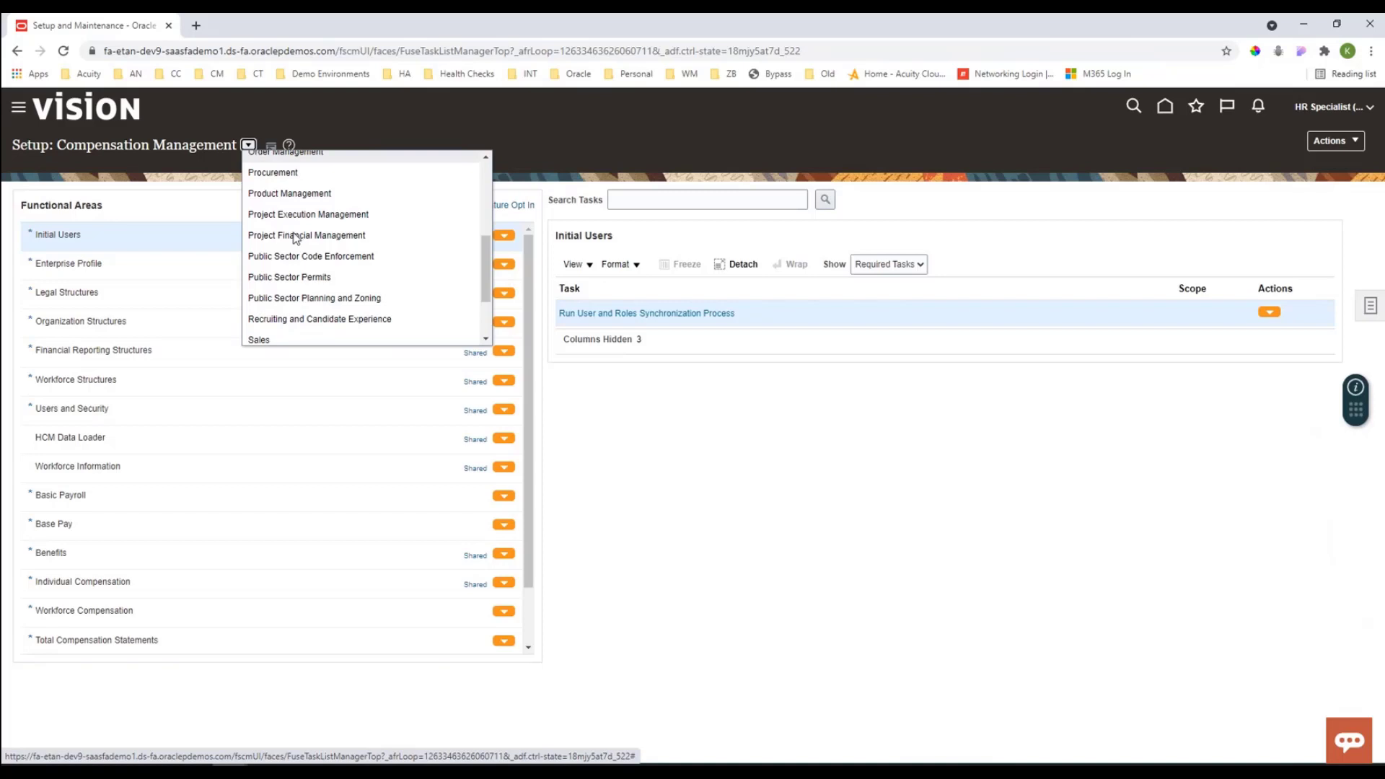
left_click(284, 319)
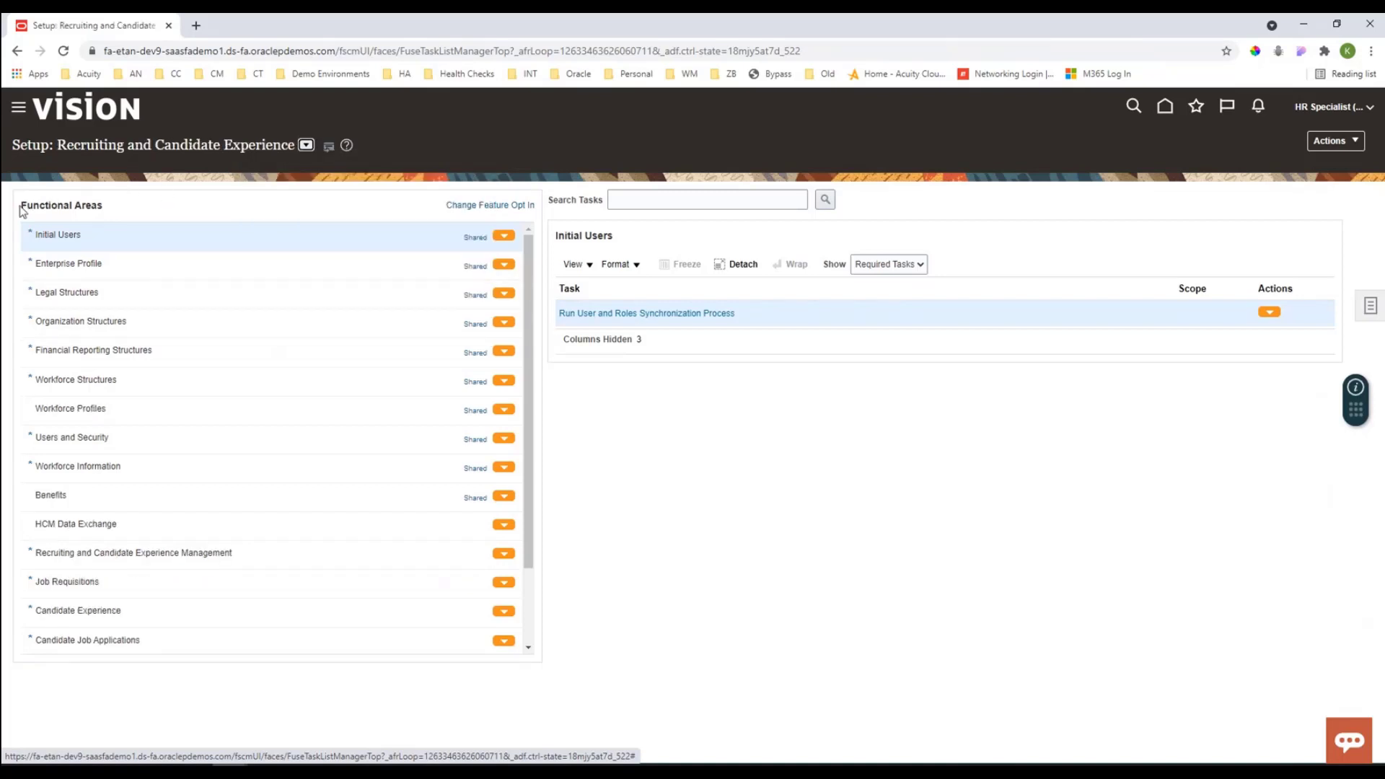
Step: Open the Recruiting Content Library task in the Recruiting and Candidate Experience Management functional area
left_click_drag(24, 208, 107, 213)
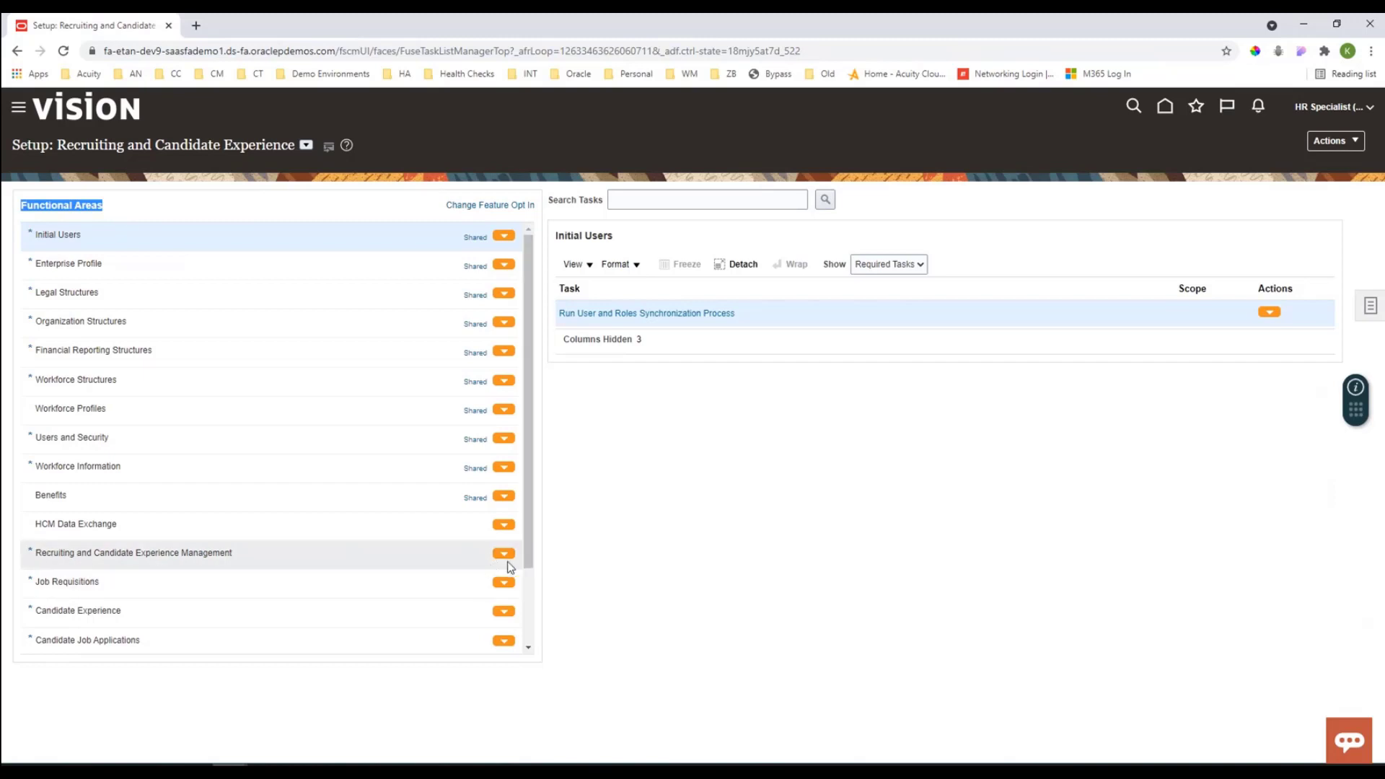
left_click_drag(367, 568, 147, 563)
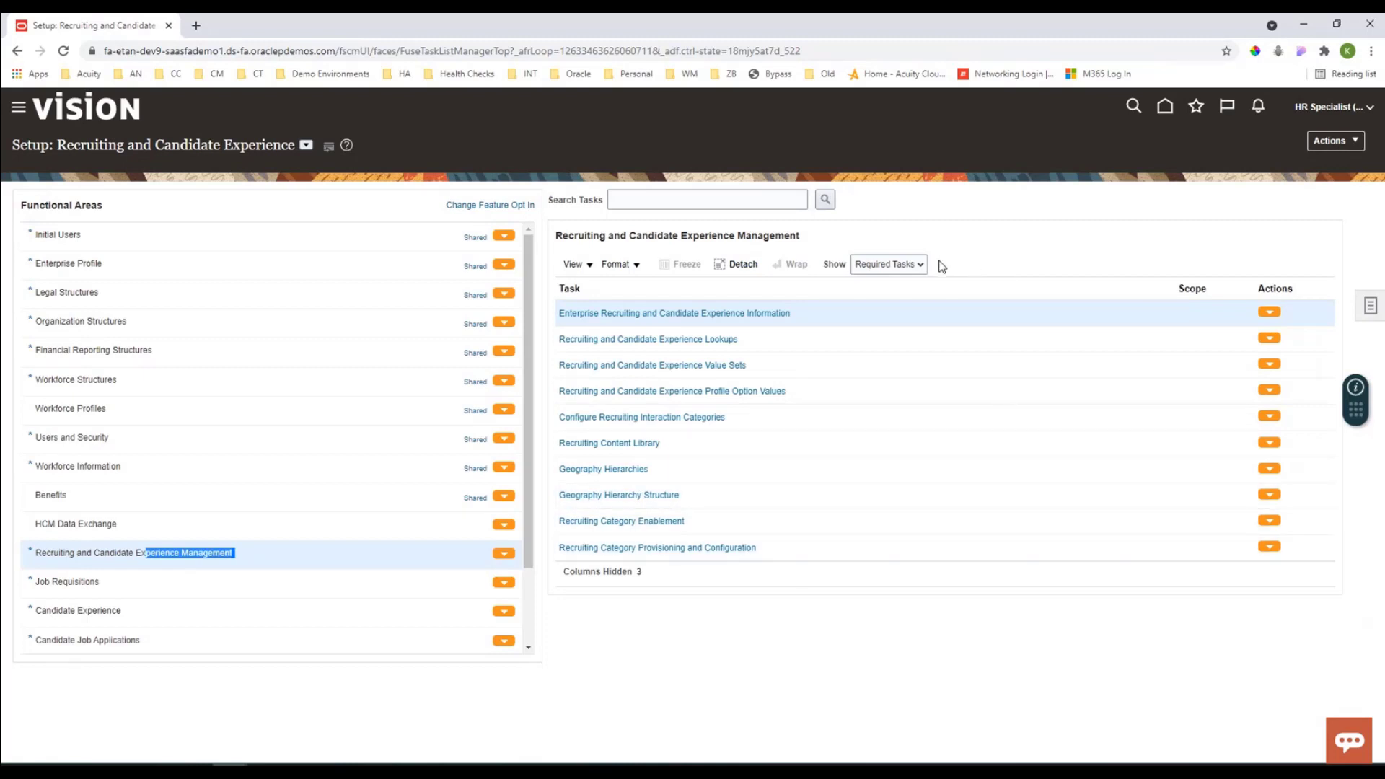
left_click(913, 265)
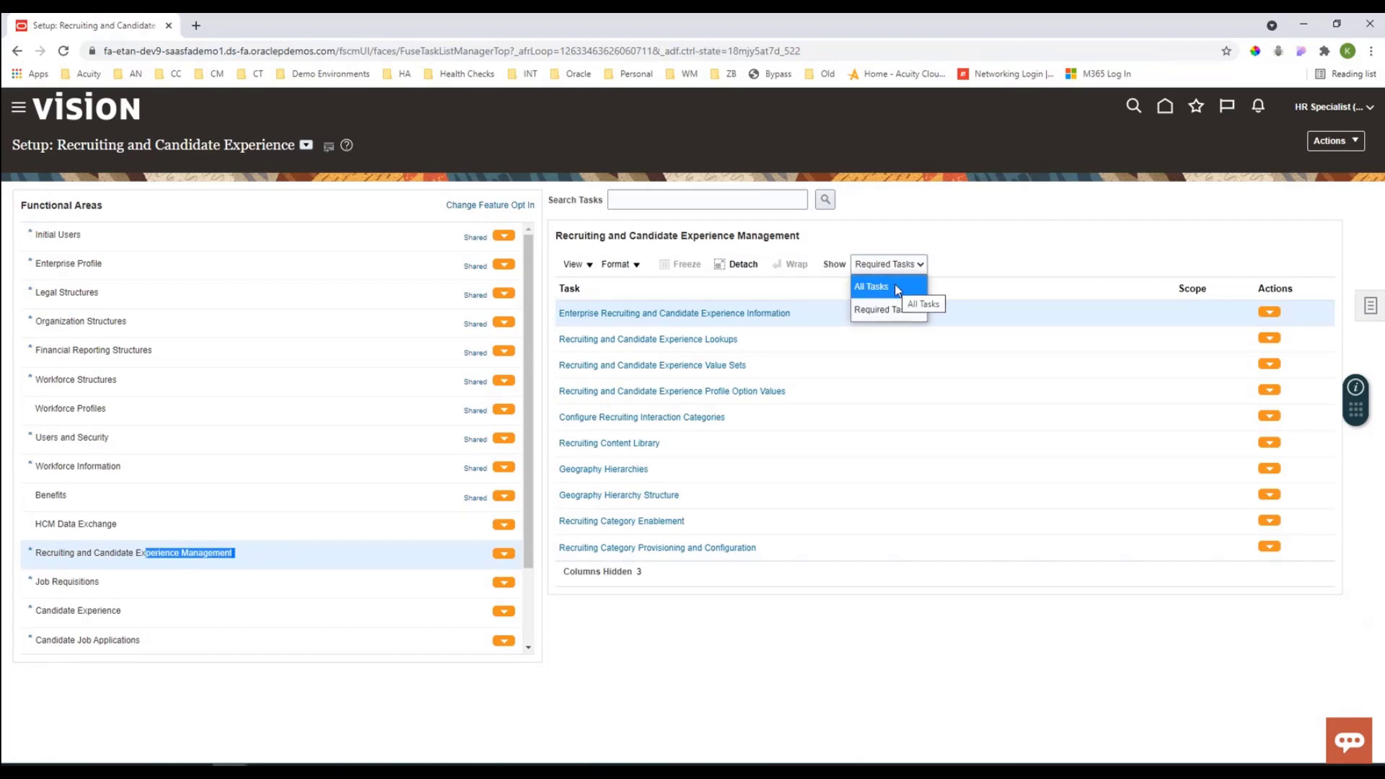
left_click(661, 202)
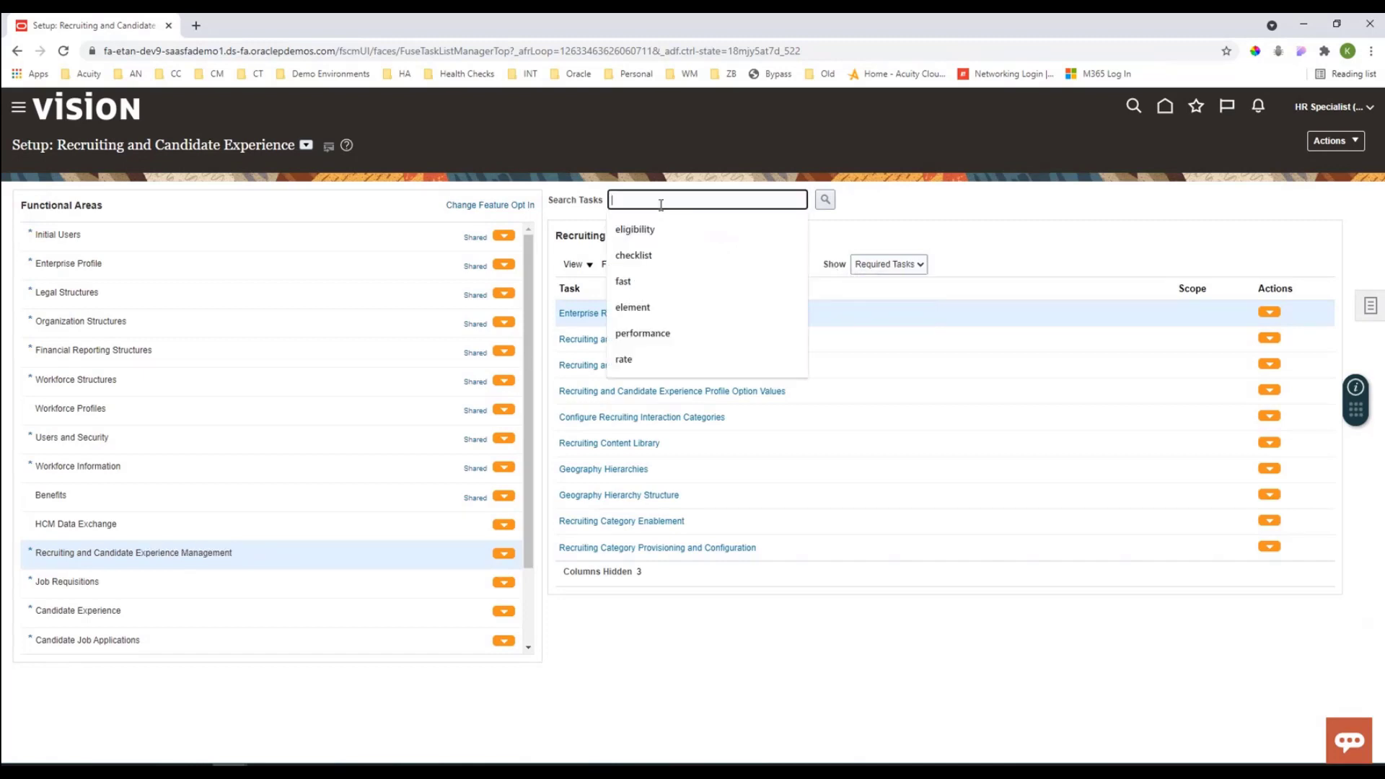
left_click(890, 207)
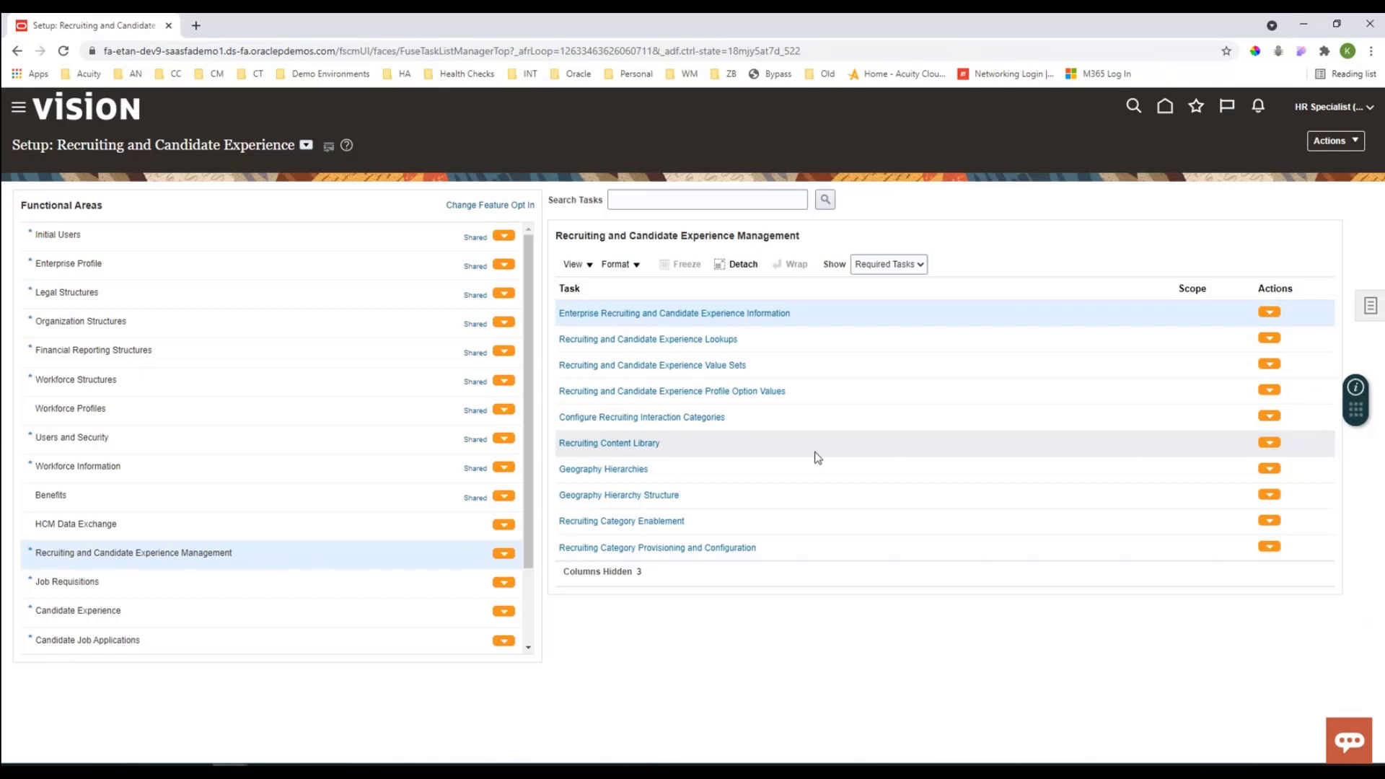
left_click(603, 442)
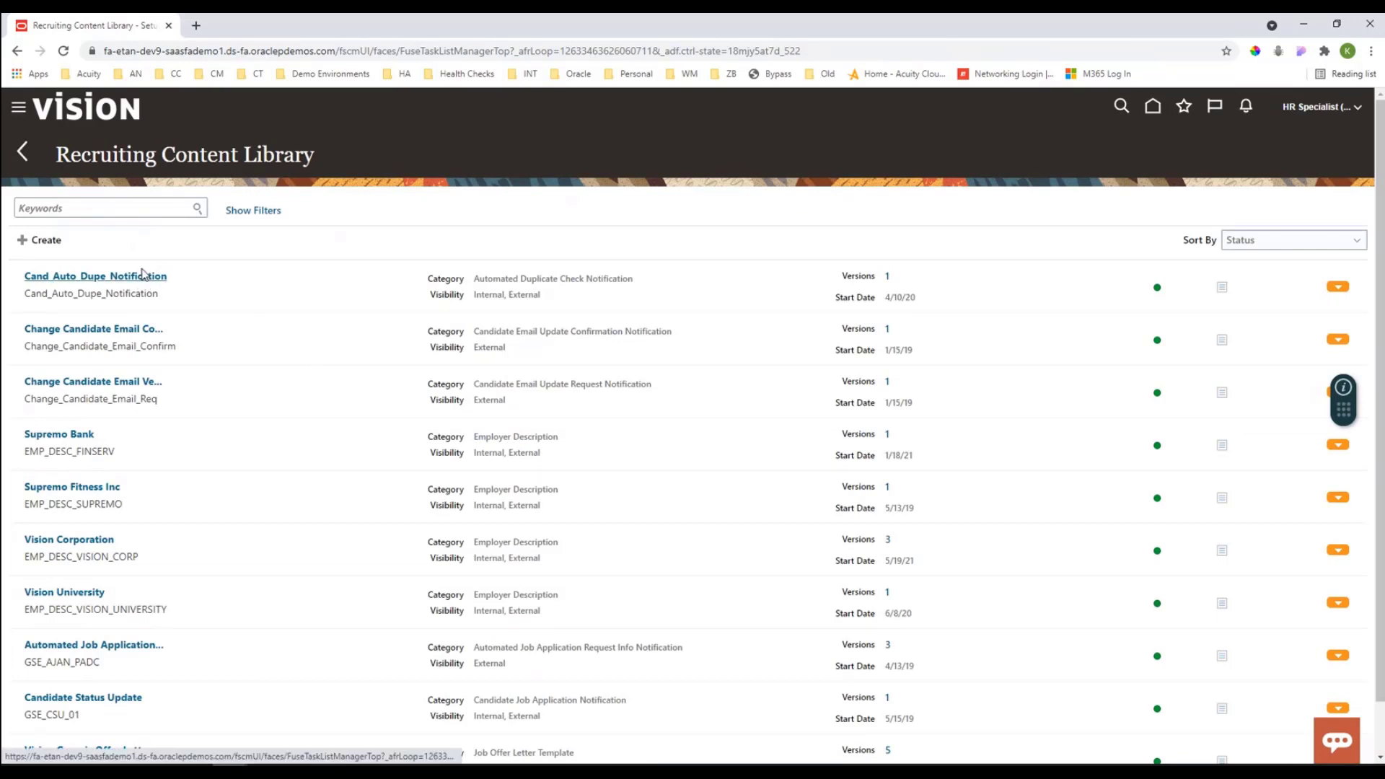
Step: Examine the content items' categories and version counts in the library, loading more items twice
scroll(144, 261, "down", 1)
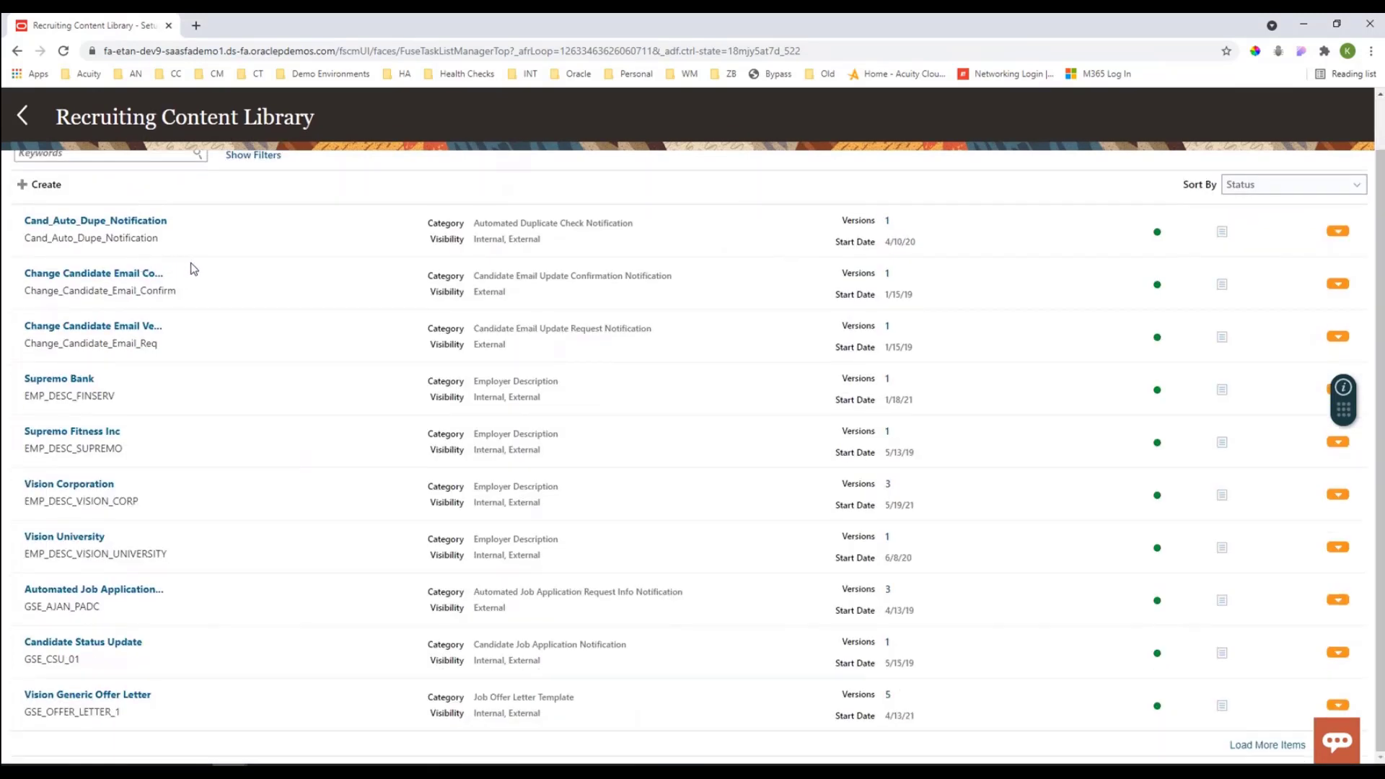
scroll(209, 277, "up", 1)
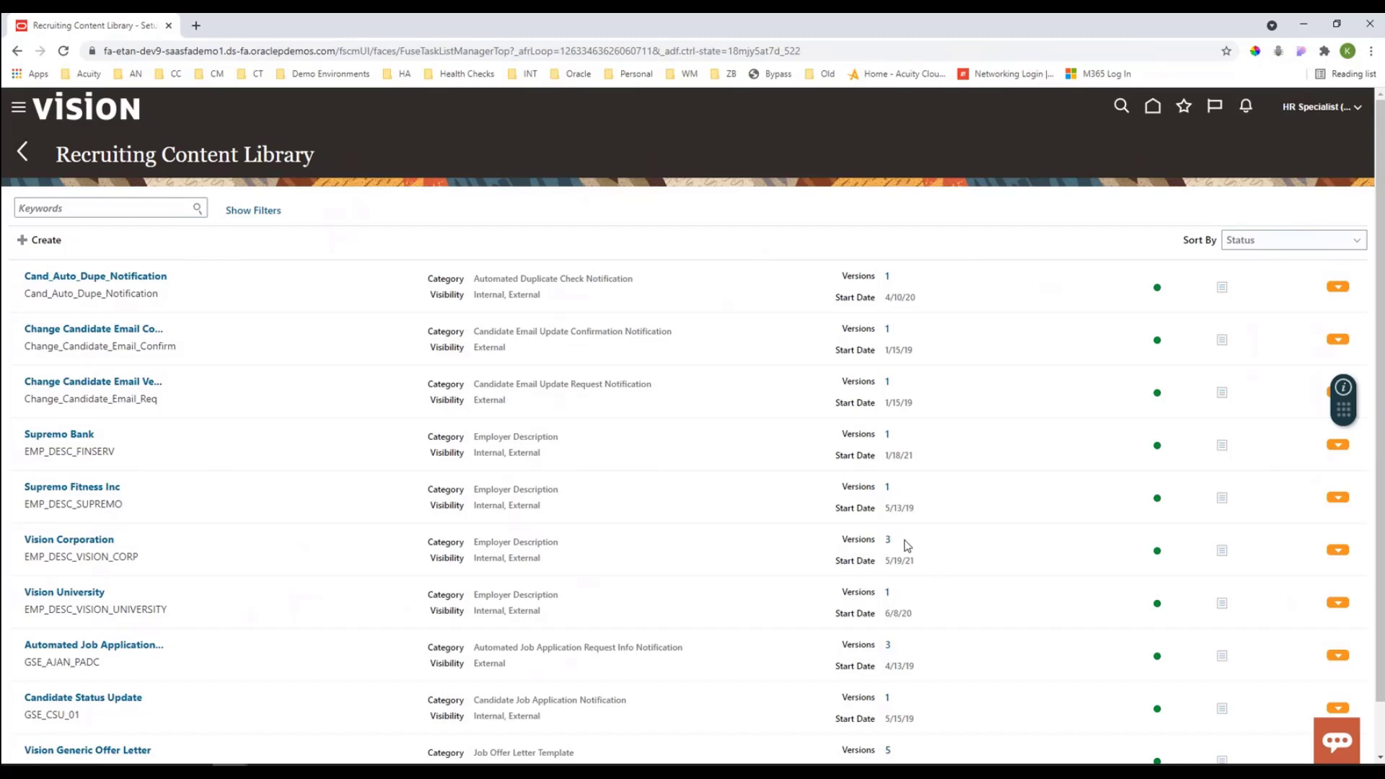
left_click_drag(906, 546, 841, 544)
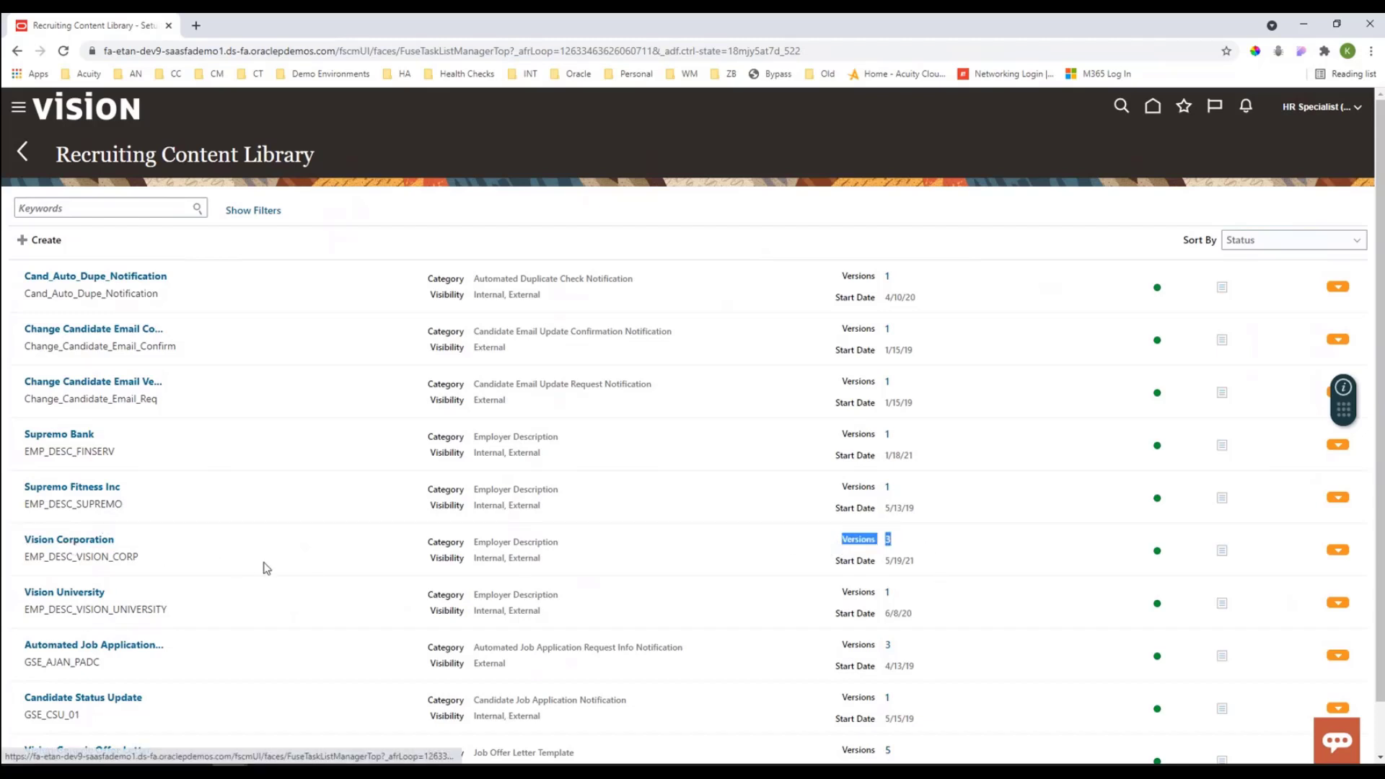
left_click_drag(493, 542, 538, 543)
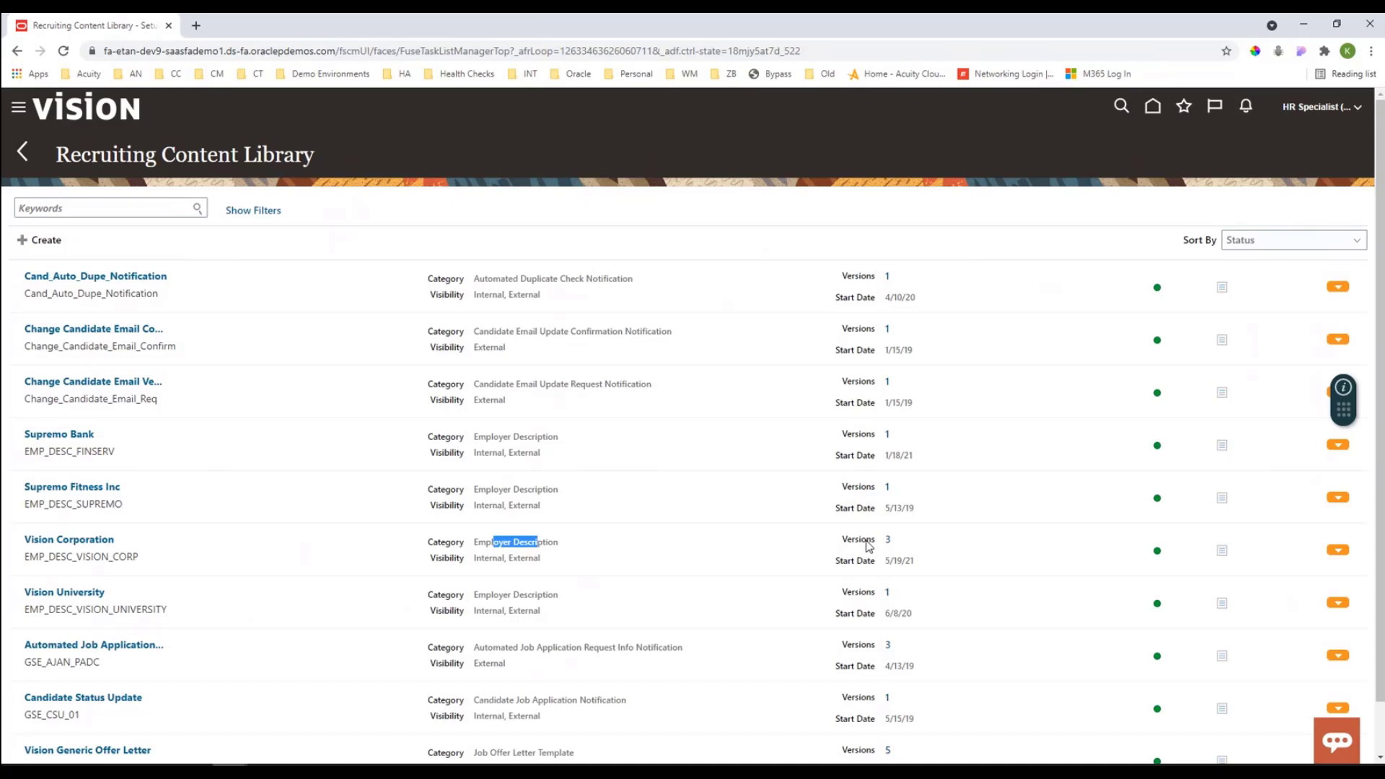
scroll(869, 546, "down", 1)
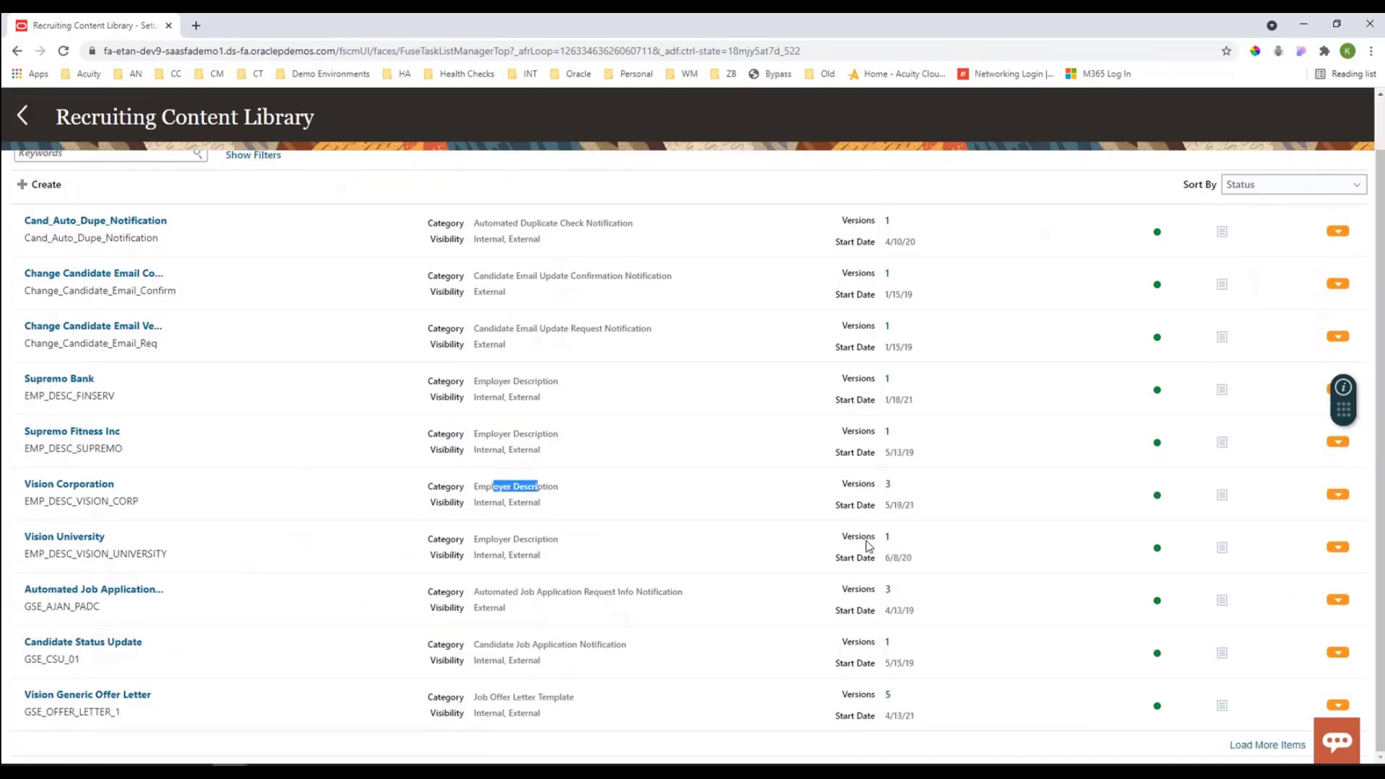
left_click(1273, 750)
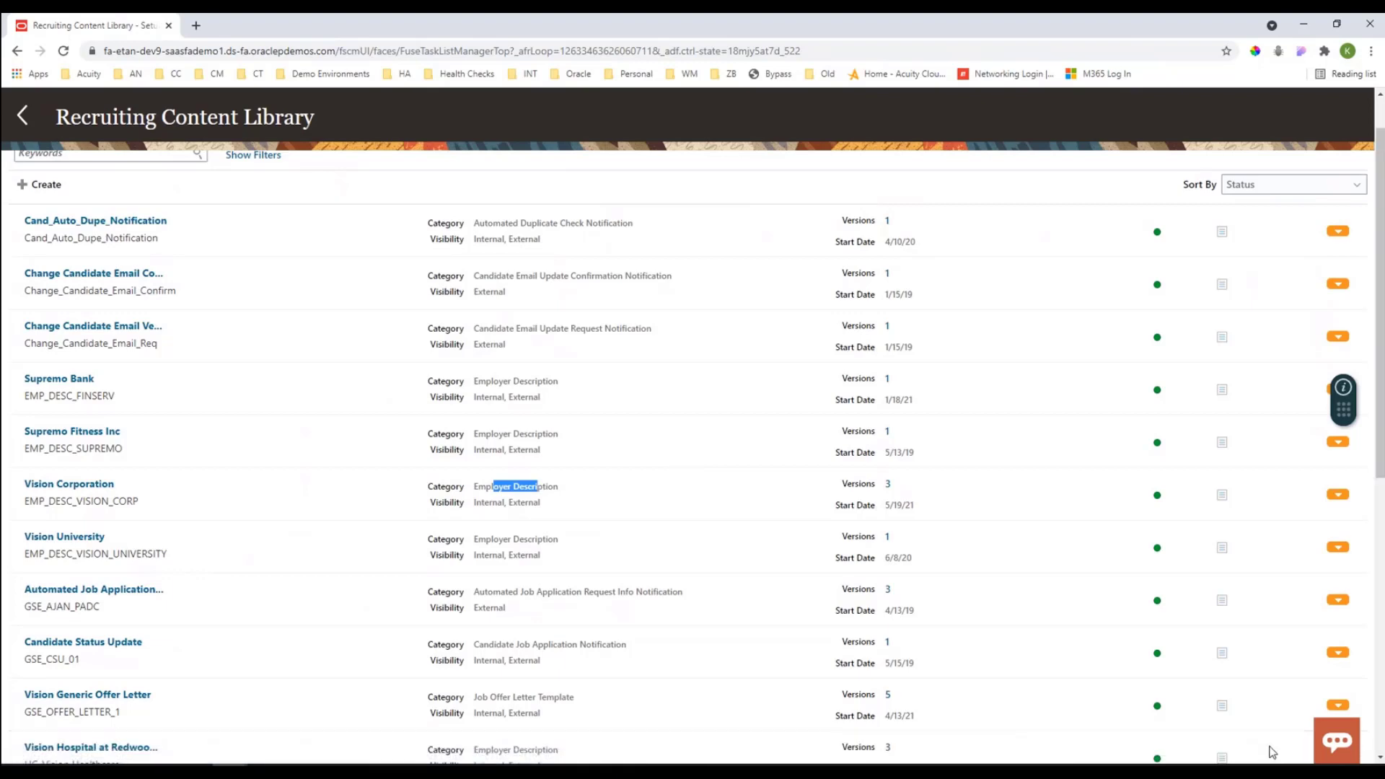
scroll(1271, 752, "down", 7)
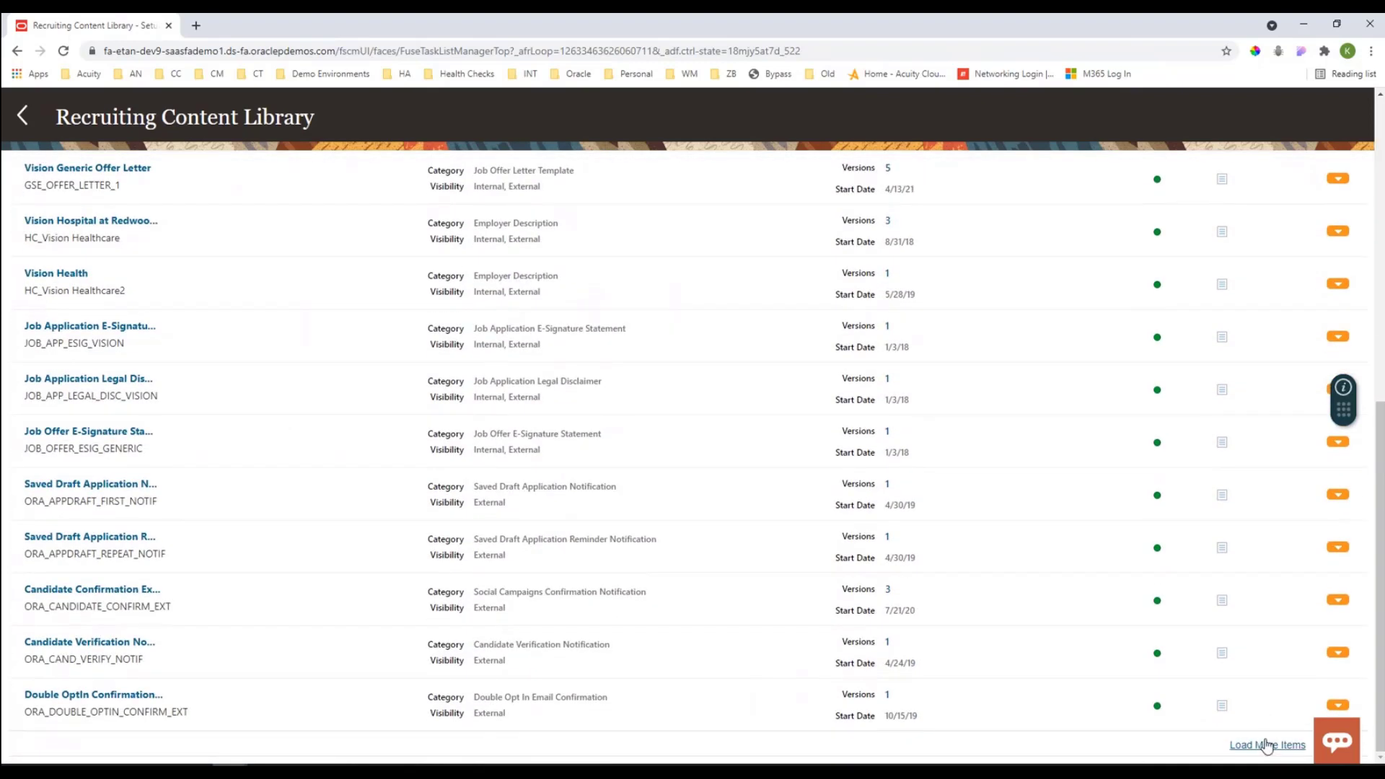
left_click(1268, 745)
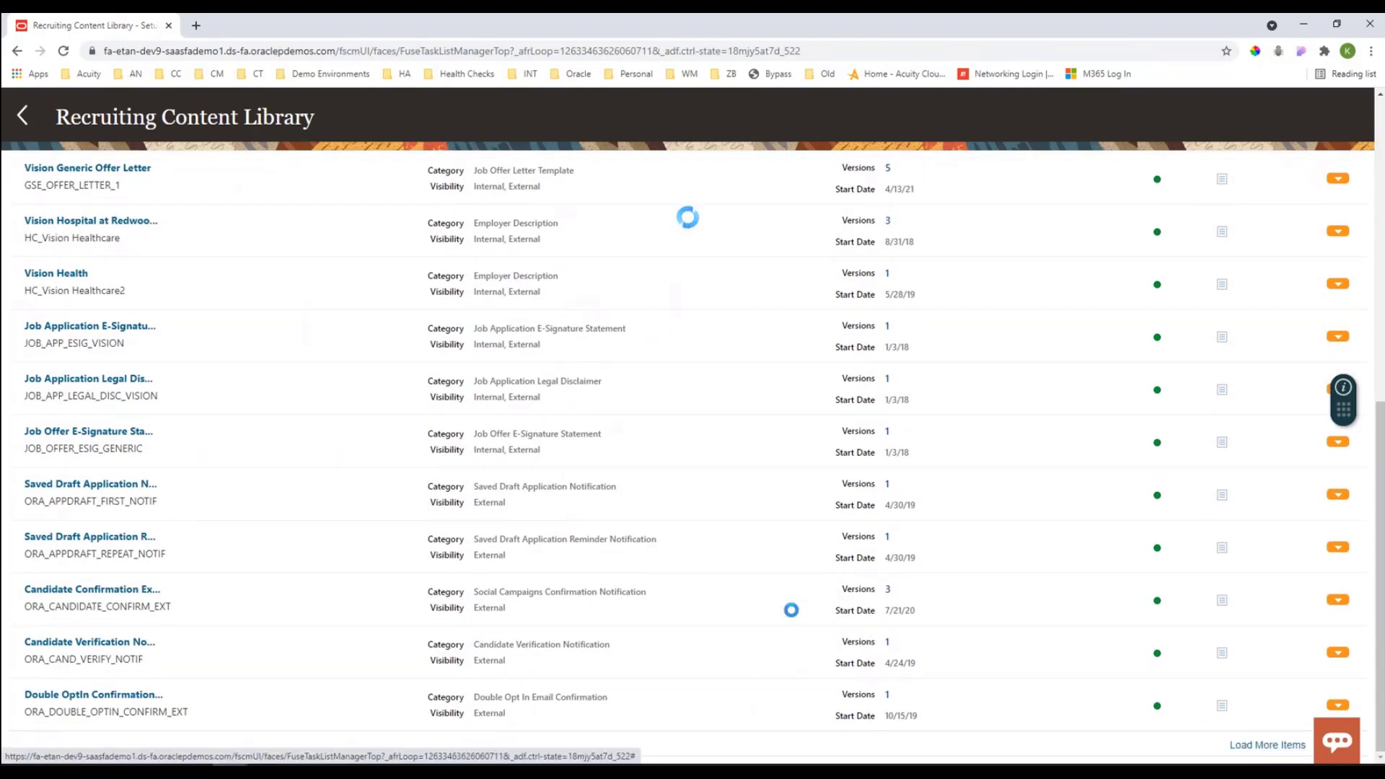
scroll(607, 567, "down", 4)
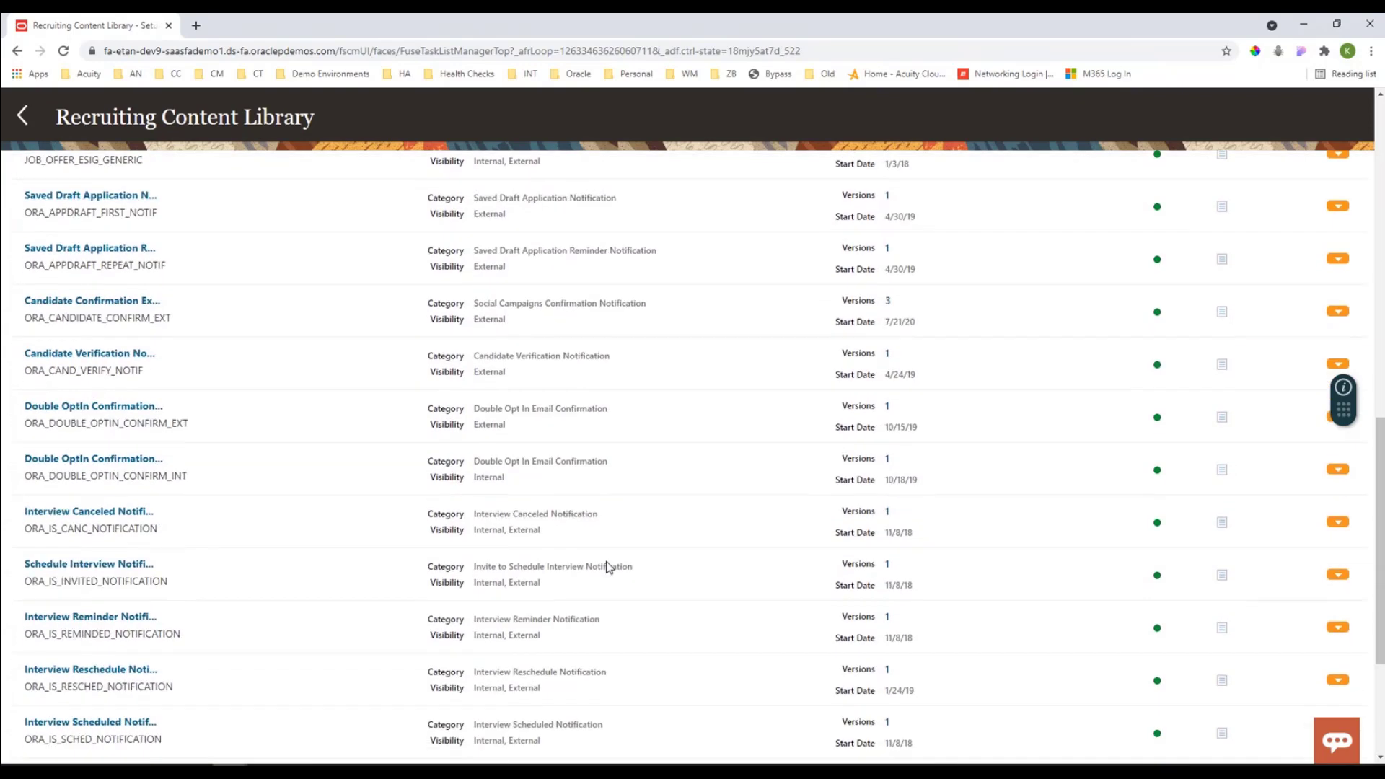
scroll(607, 567, "down", 3)
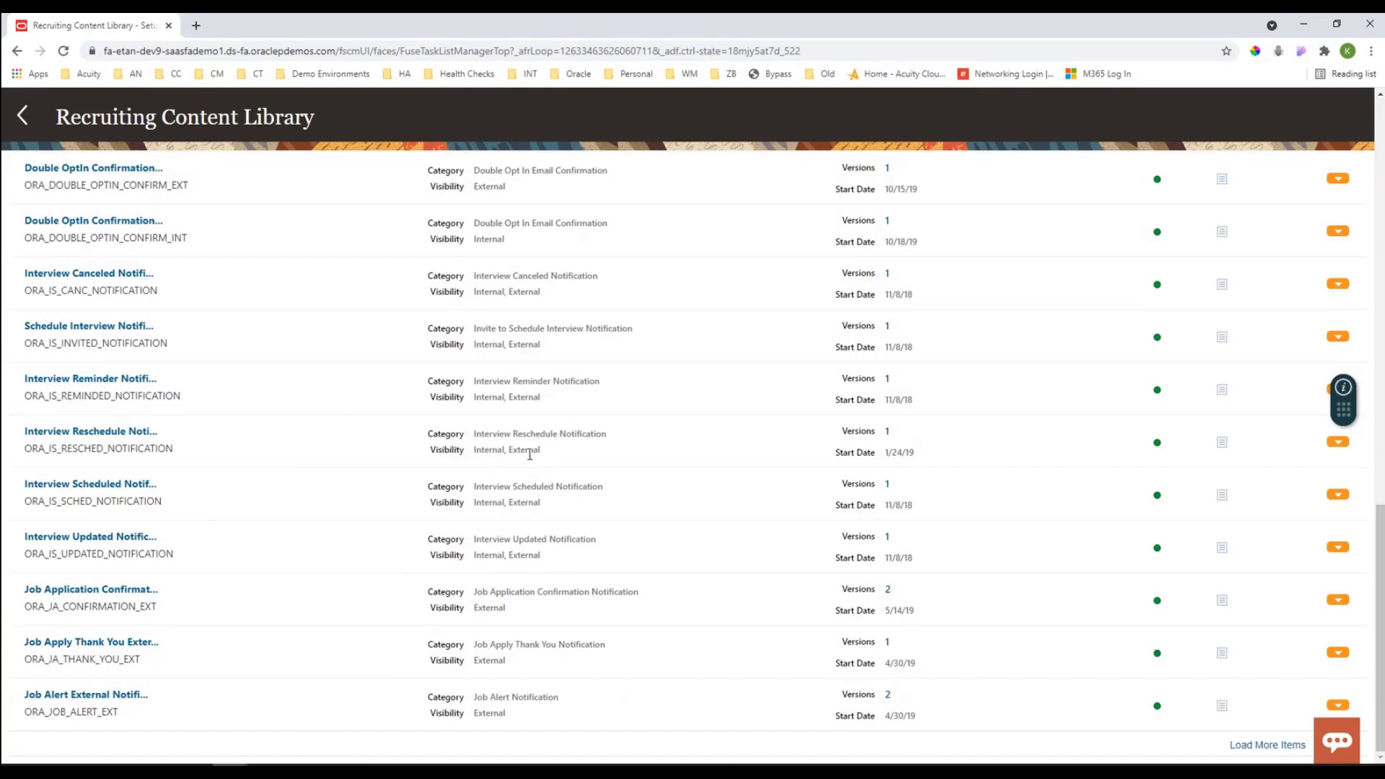
scroll(546, 489, "up", 12)
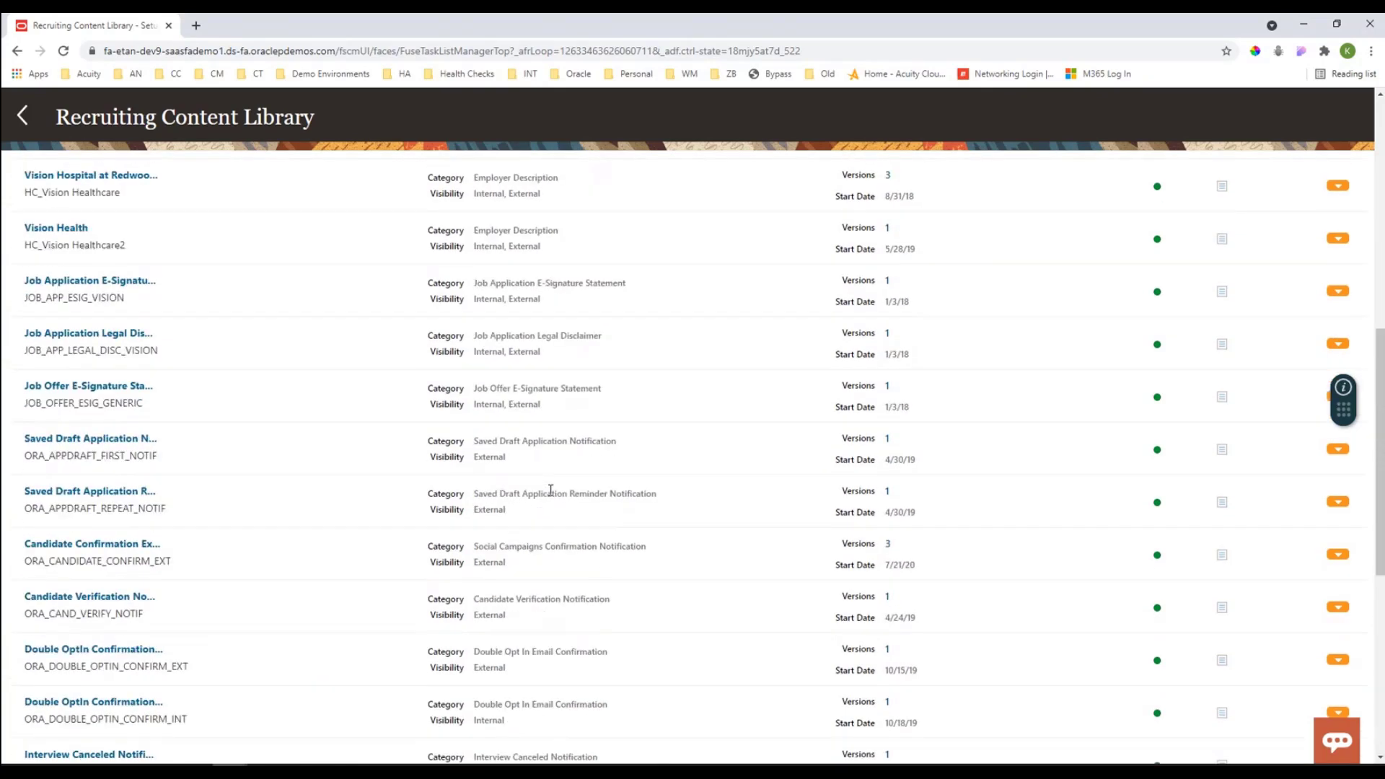
scroll(553, 497, "up", 3)
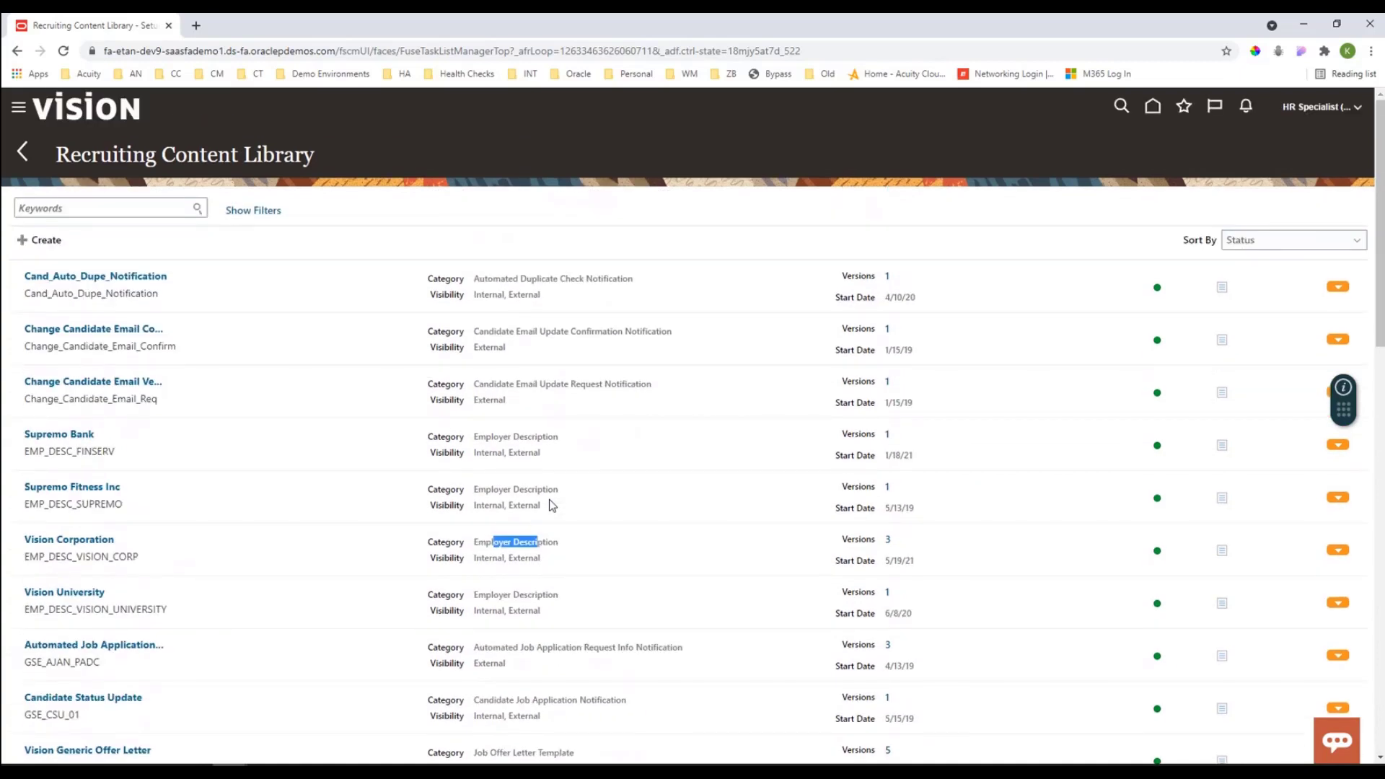
Step: Filter the content library by the Job Apply Thank You Notification category
left_click(238, 211)
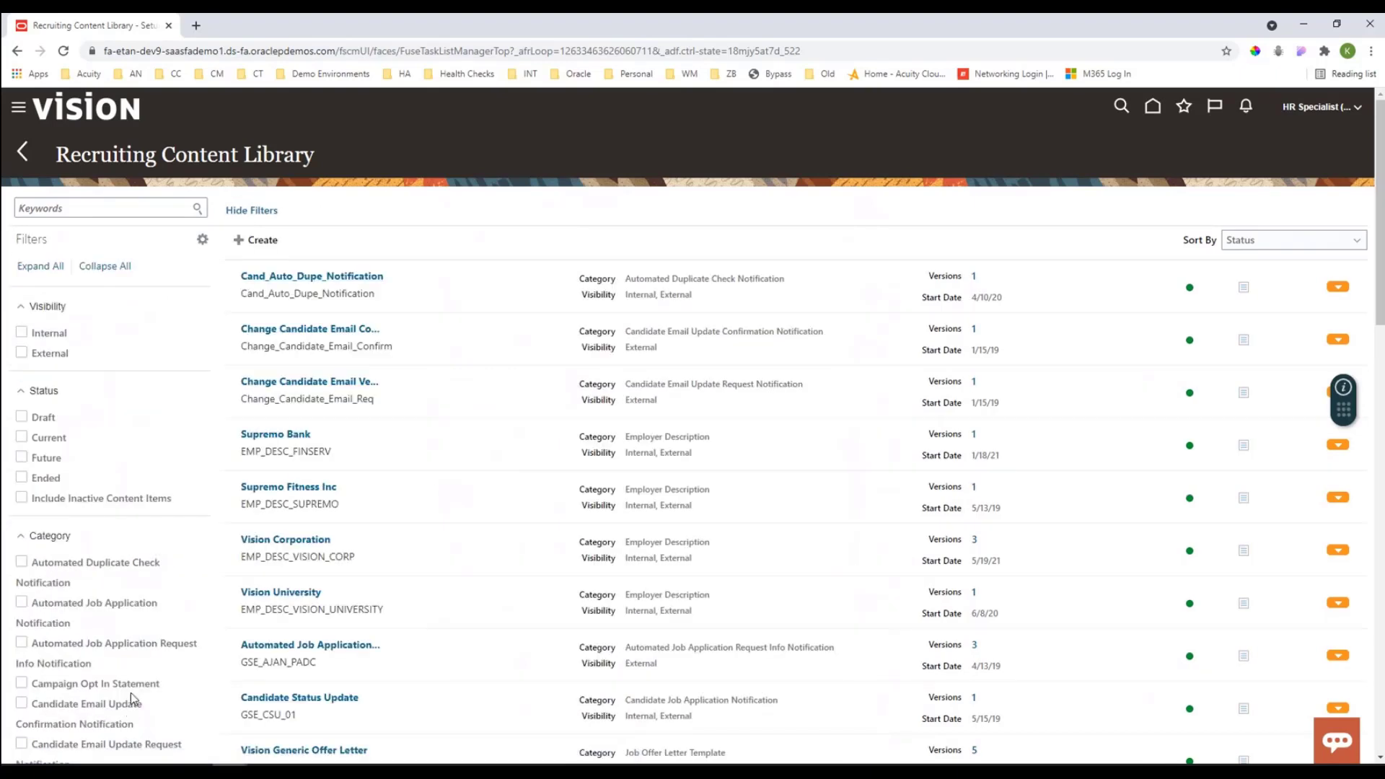
scroll(132, 691, "down", 5)
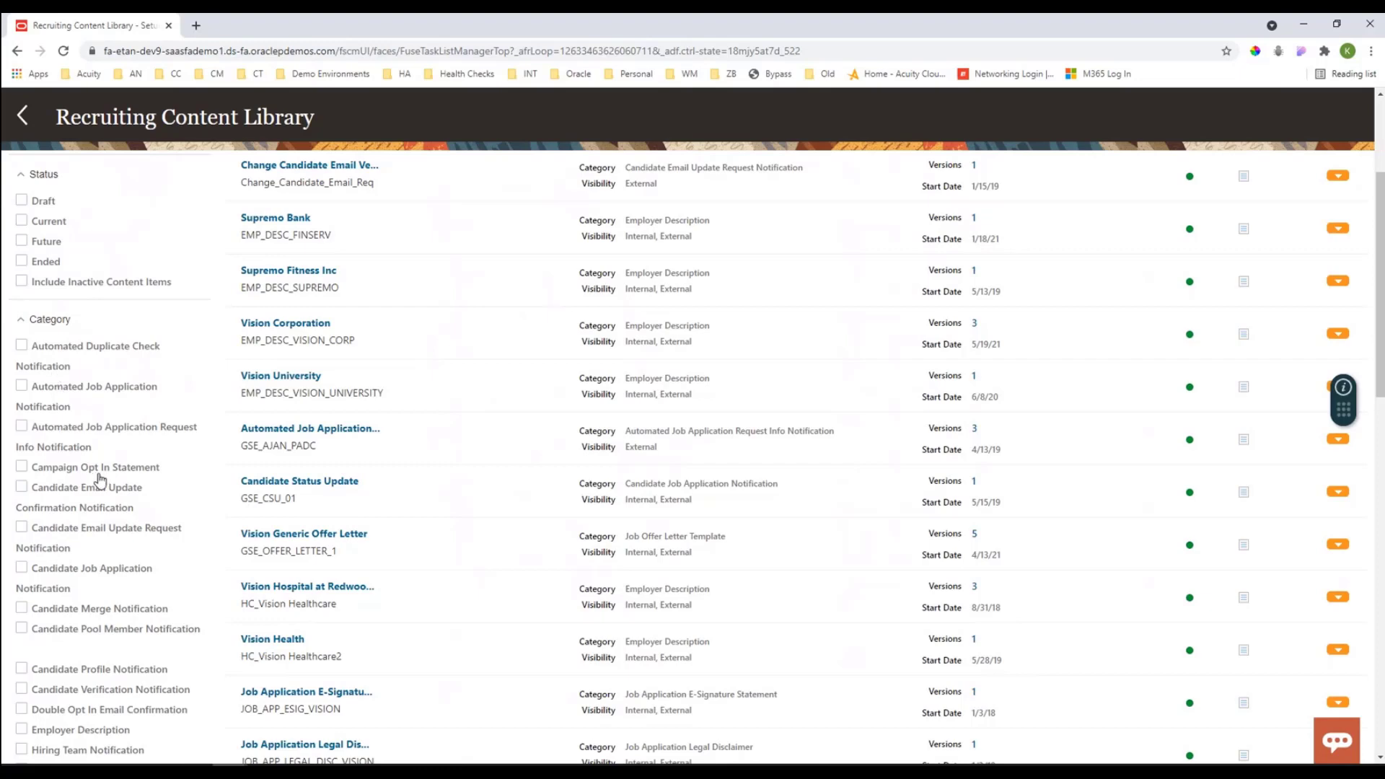
scroll(94, 537, "down", 5)
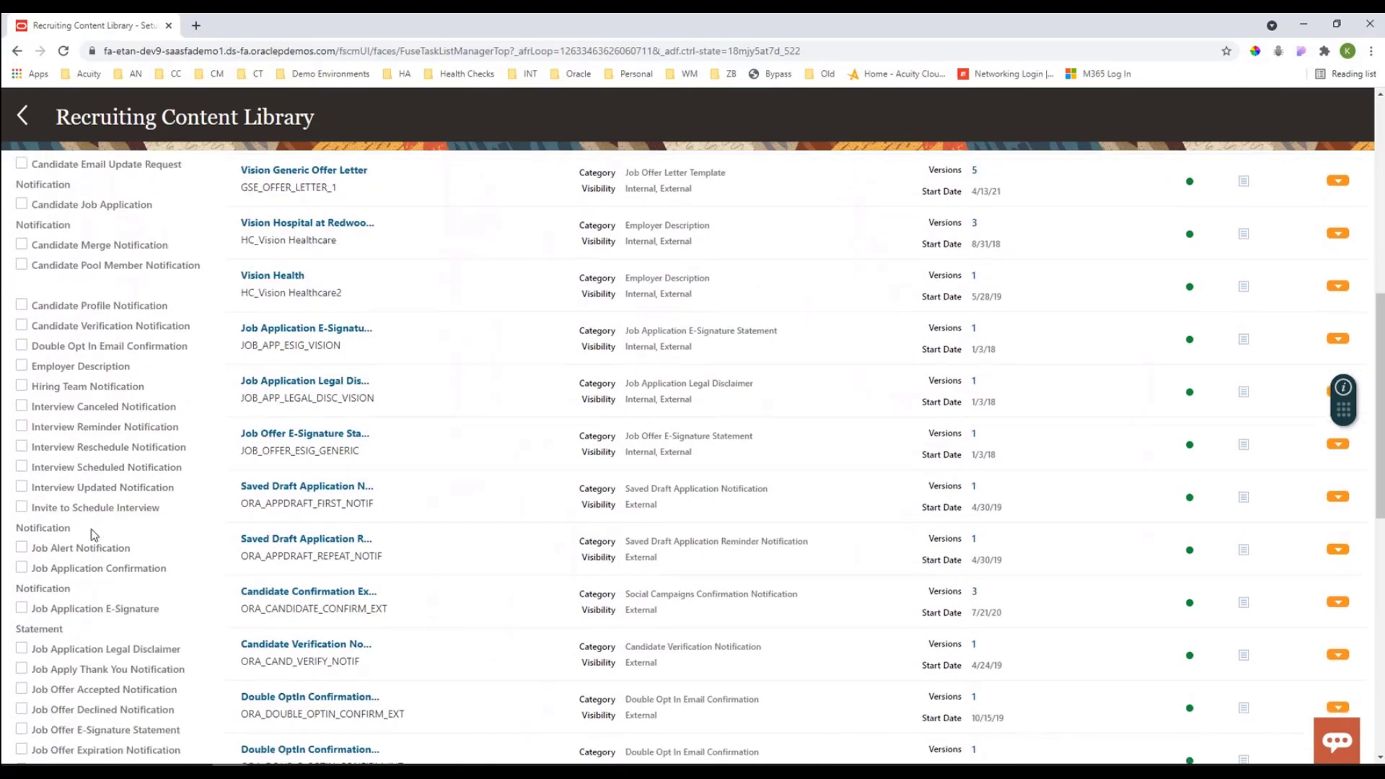
scroll(94, 537, "down", 2)
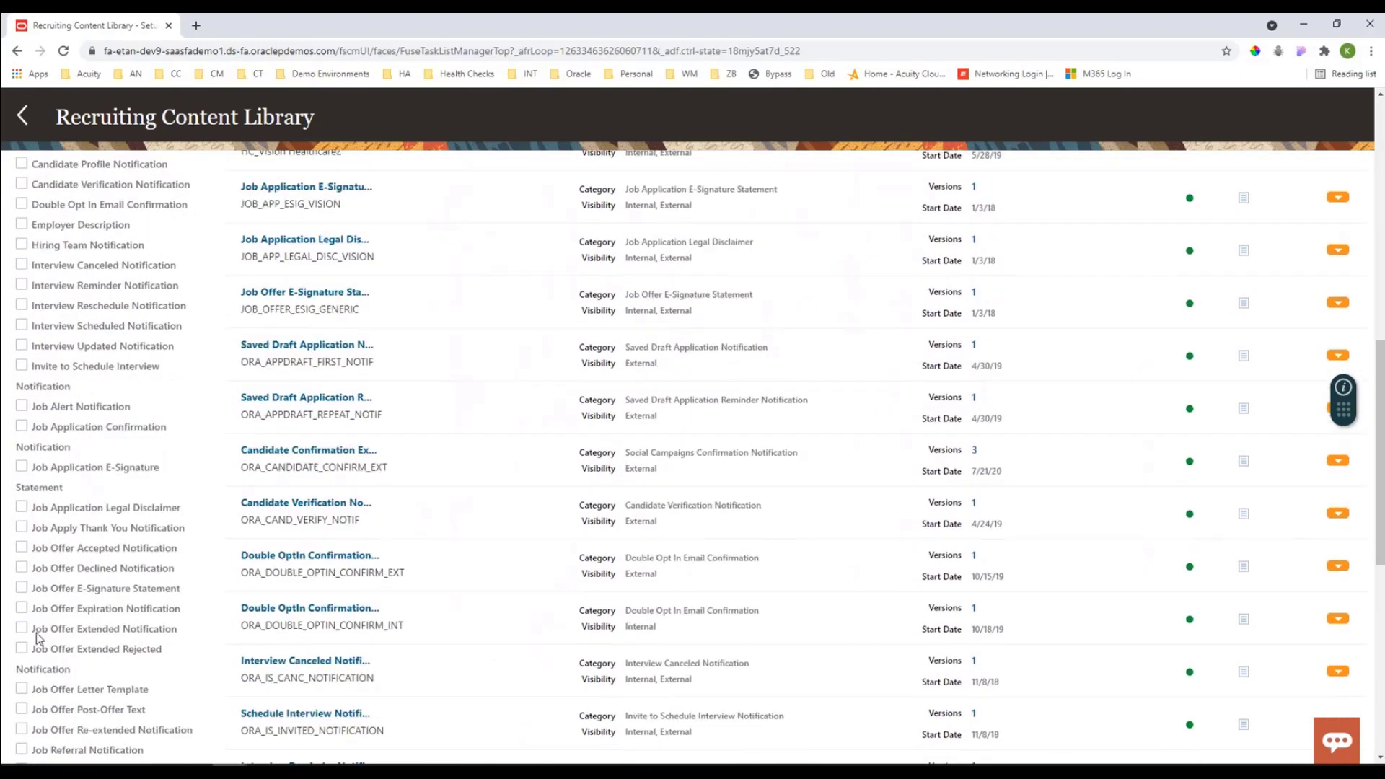
left_click(22, 527)
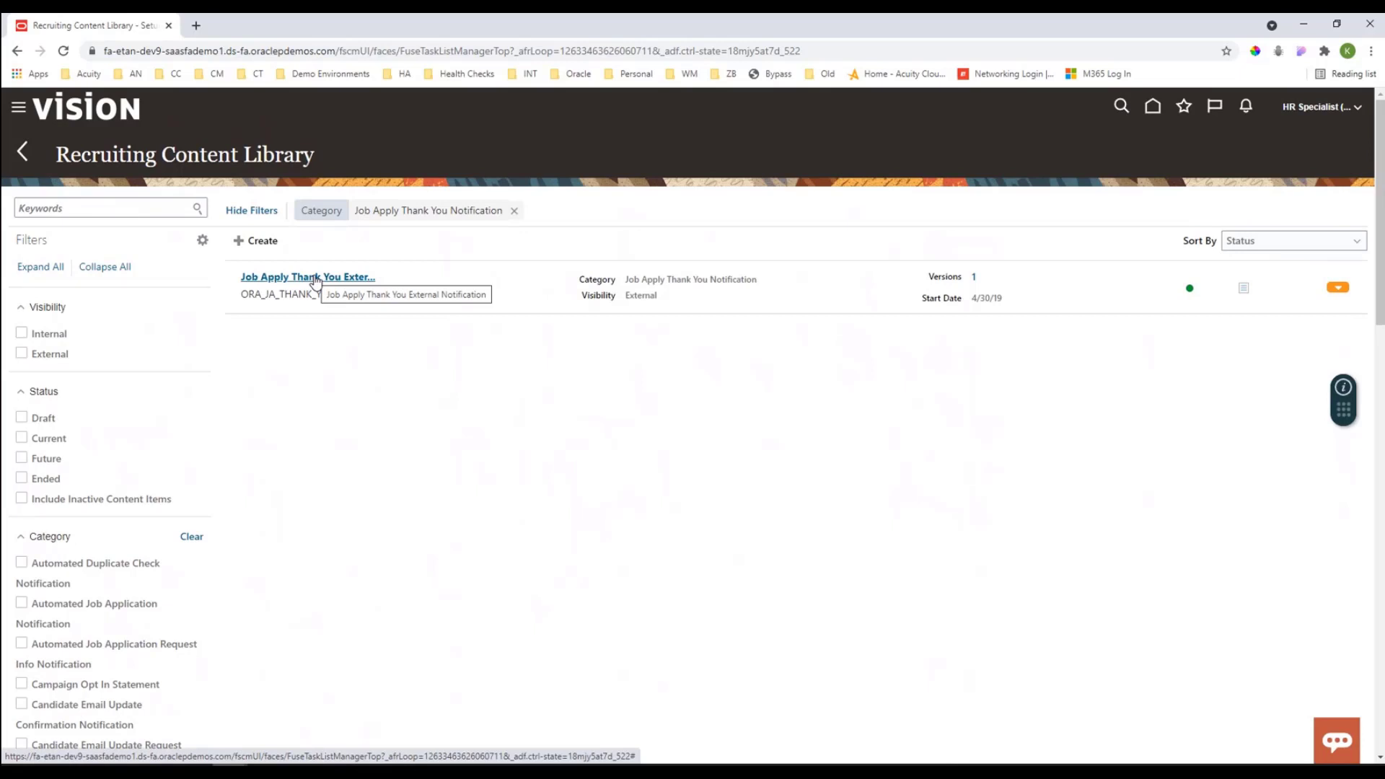
Step: Open the Job Apply Thank You External Notification and examine its message text and SMS text
left_click(314, 277)
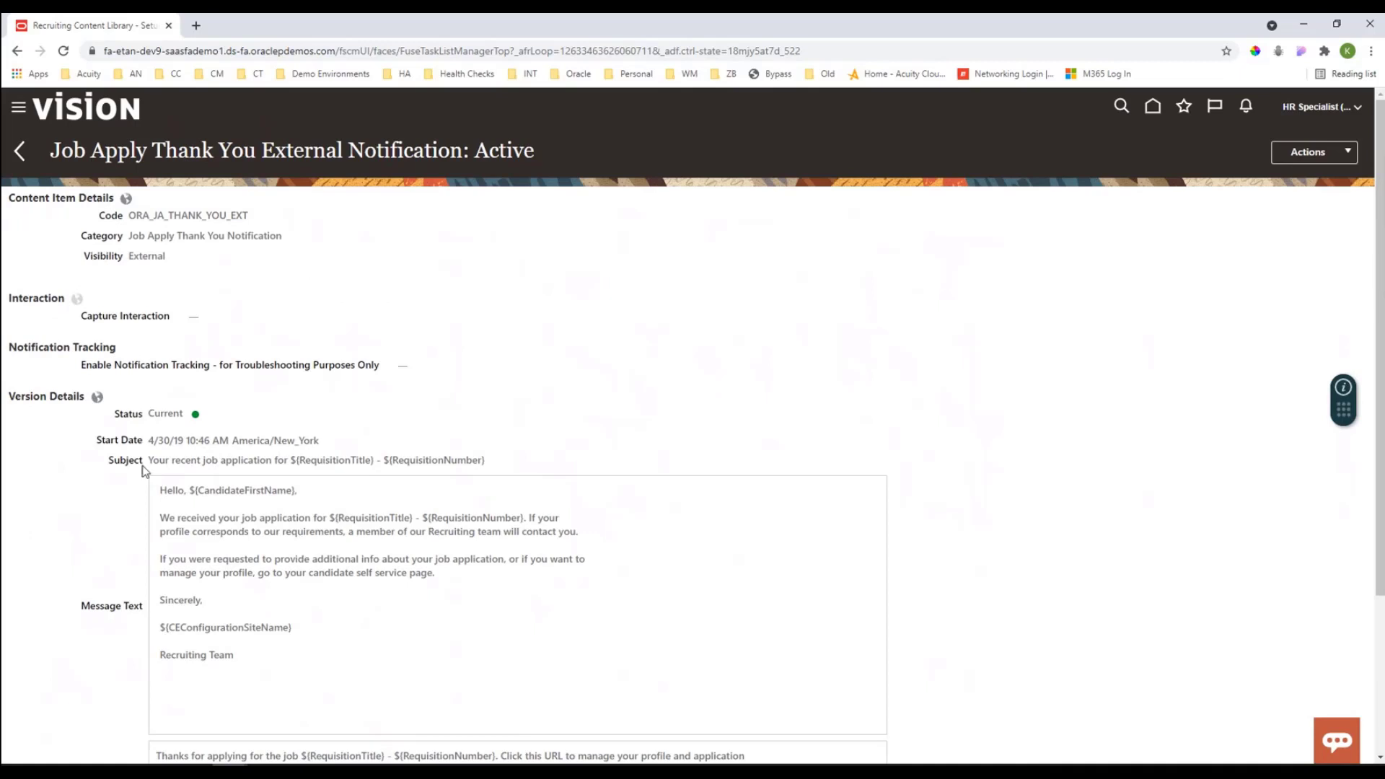
scroll(281, 572, "down", 3)
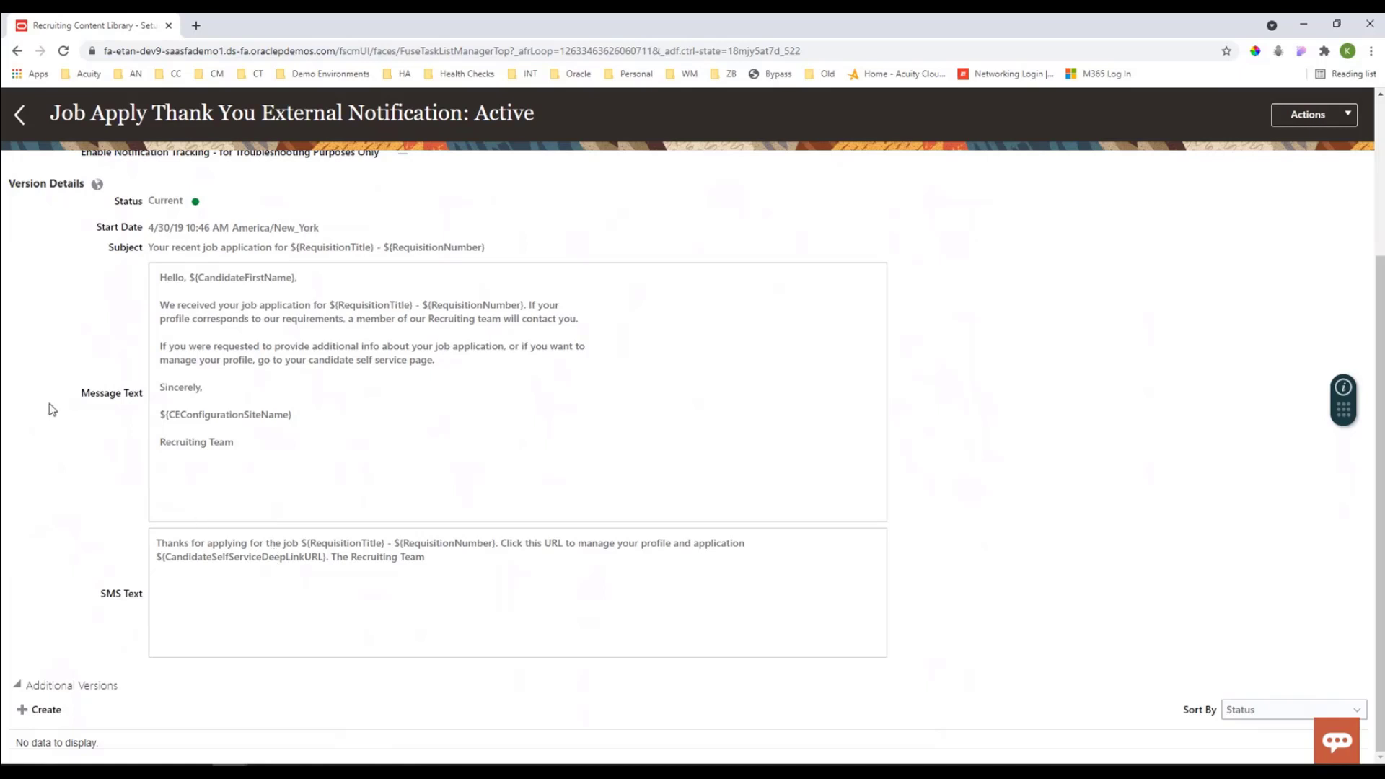
left_click_drag(318, 465, 159, 282)
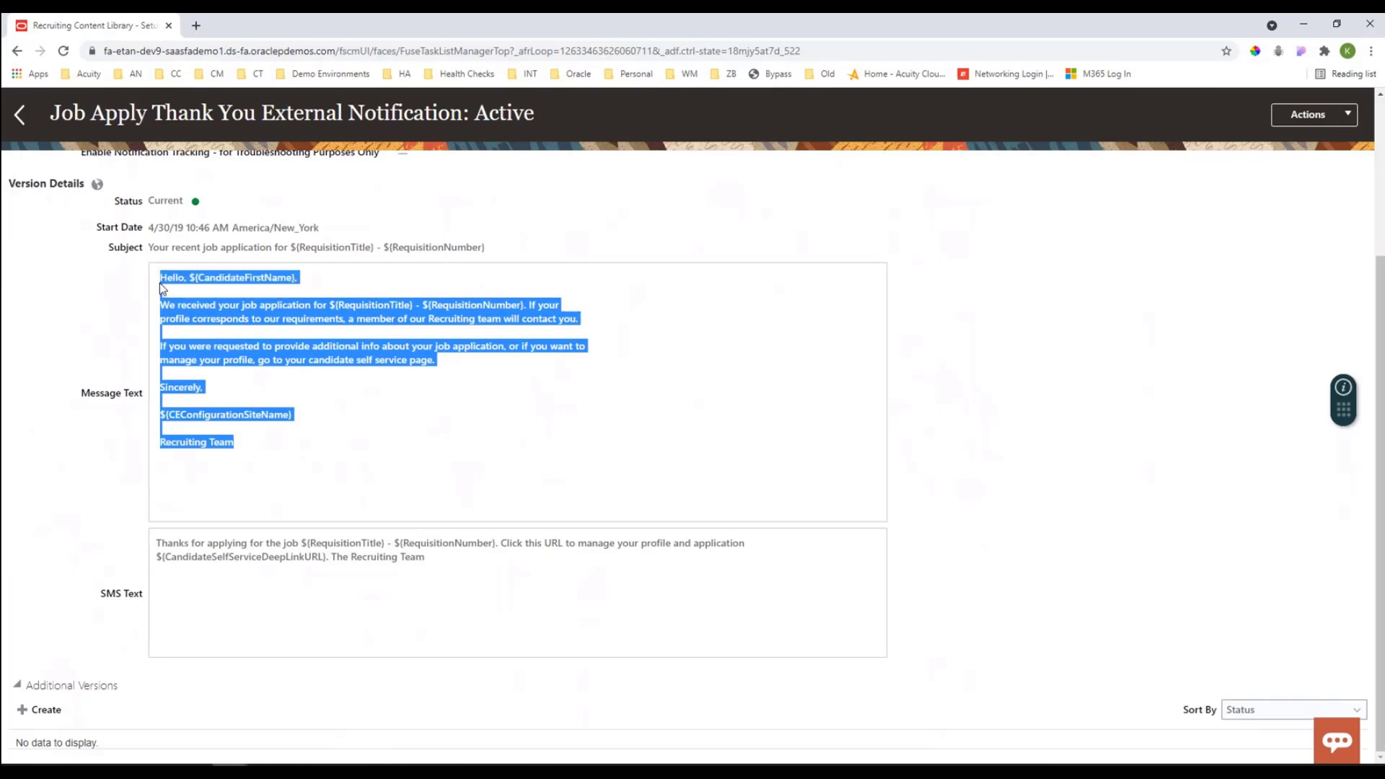
left_click_drag(447, 559, 159, 544)
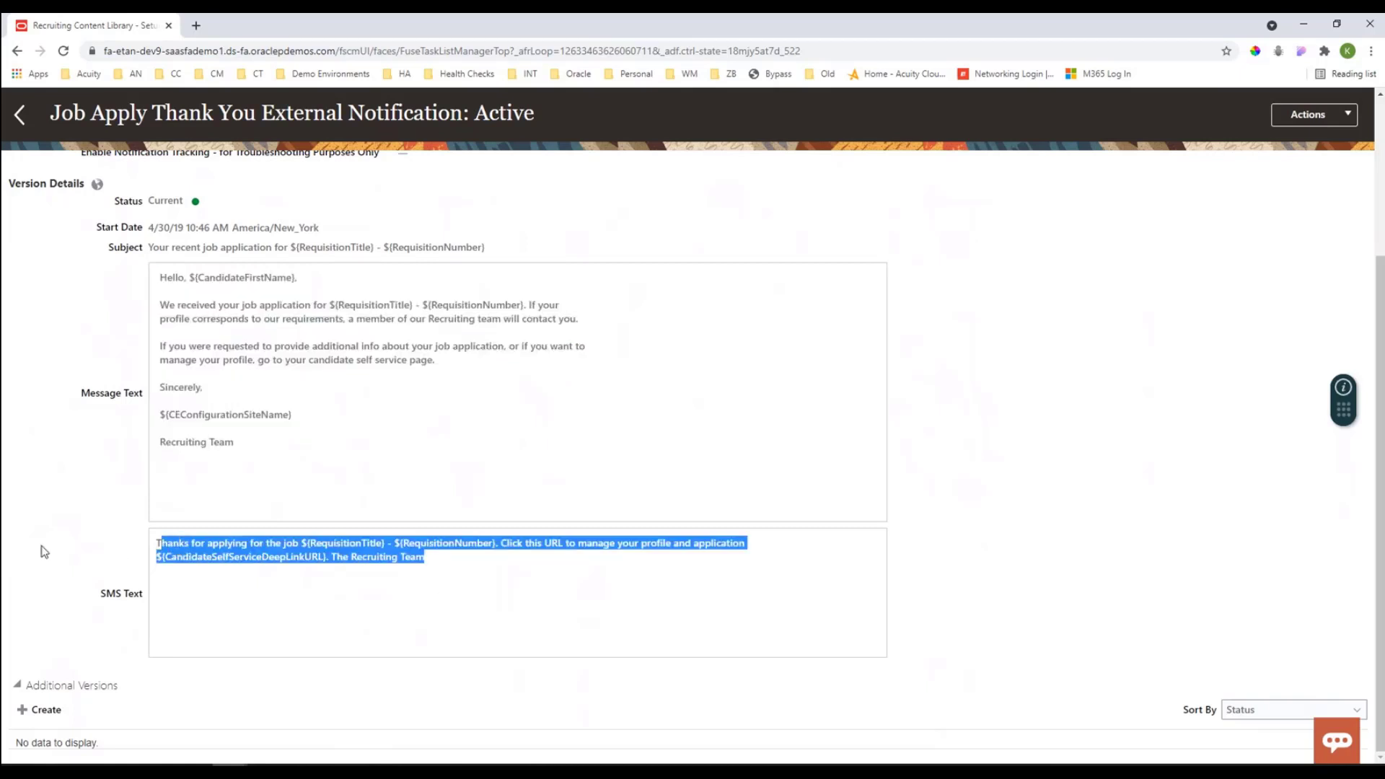
scroll(50, 557, "up", 3)
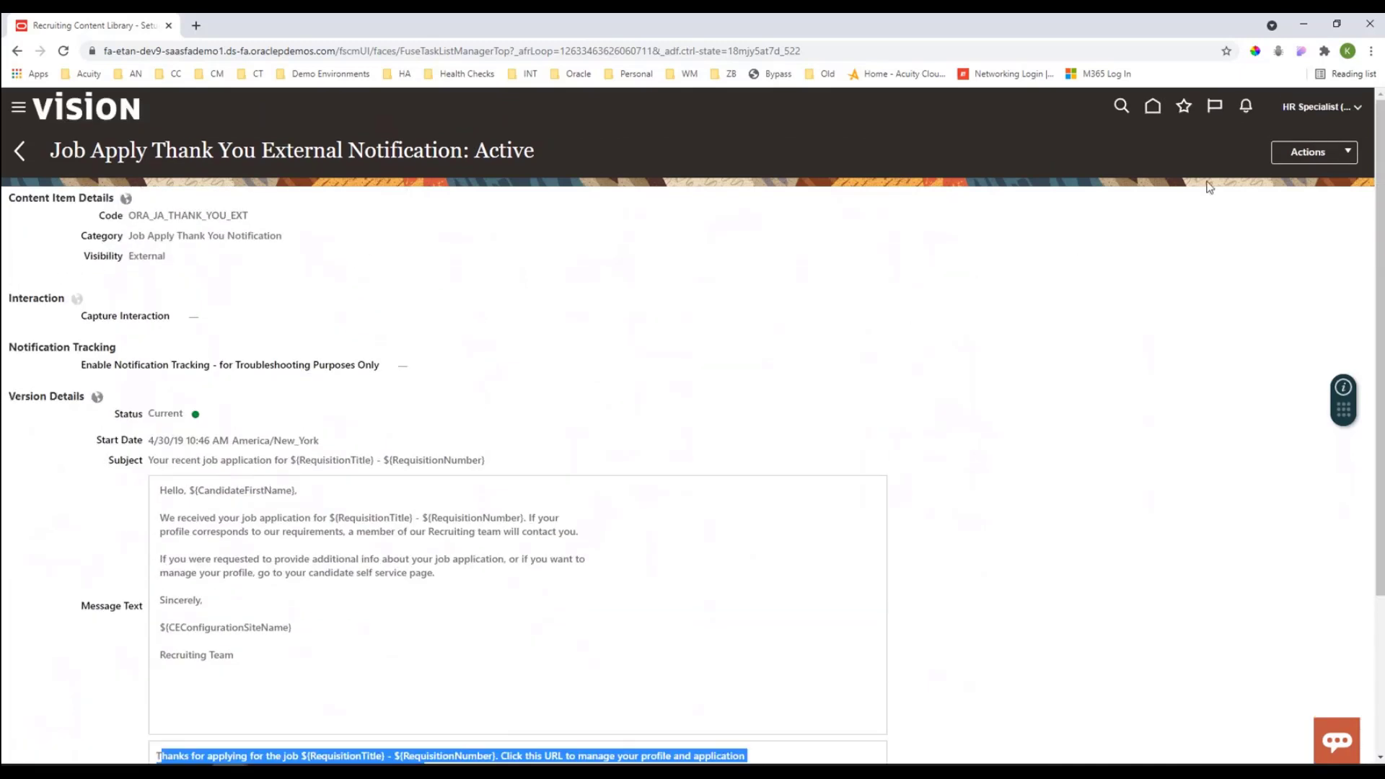
Step: Start a new version of the Job Apply Thank You External Notification by copying the current one
left_click(1291, 157)
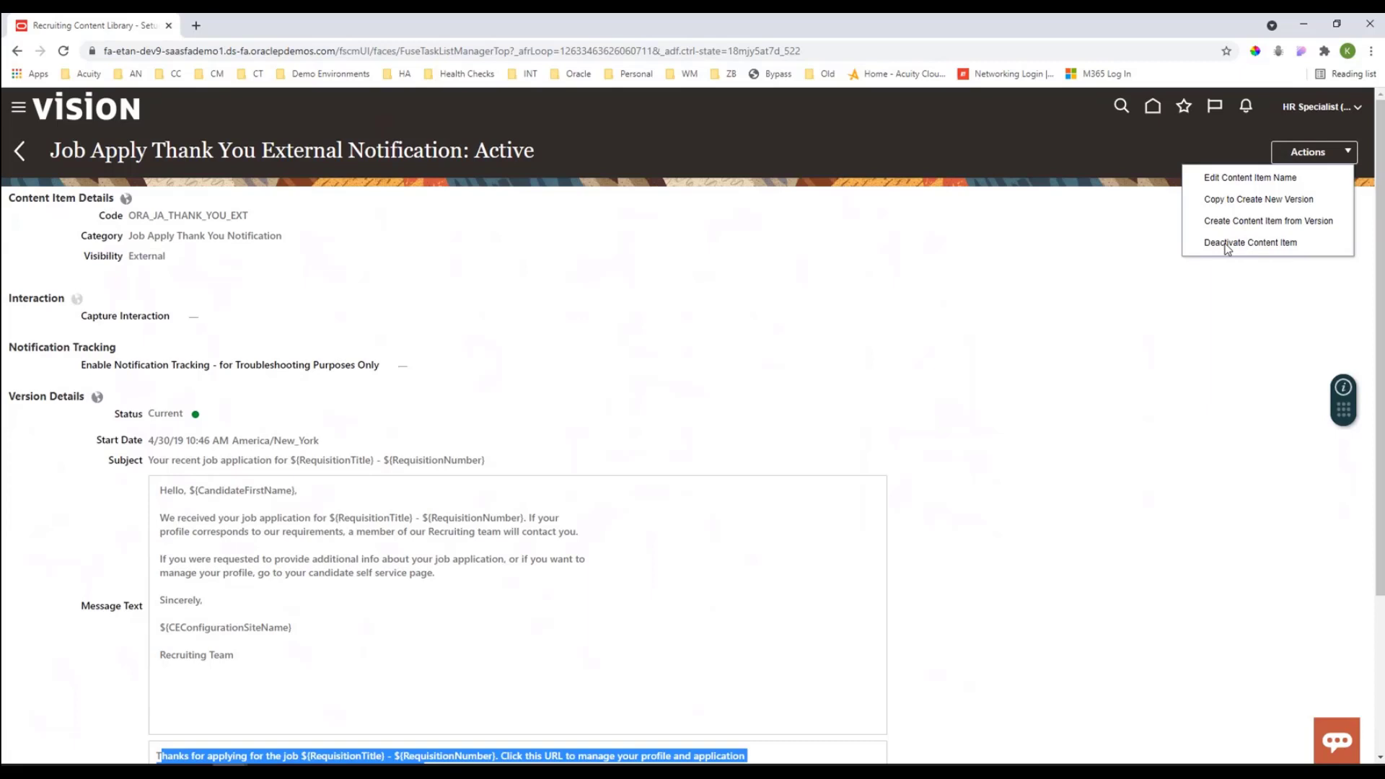
left_click(1248, 201)
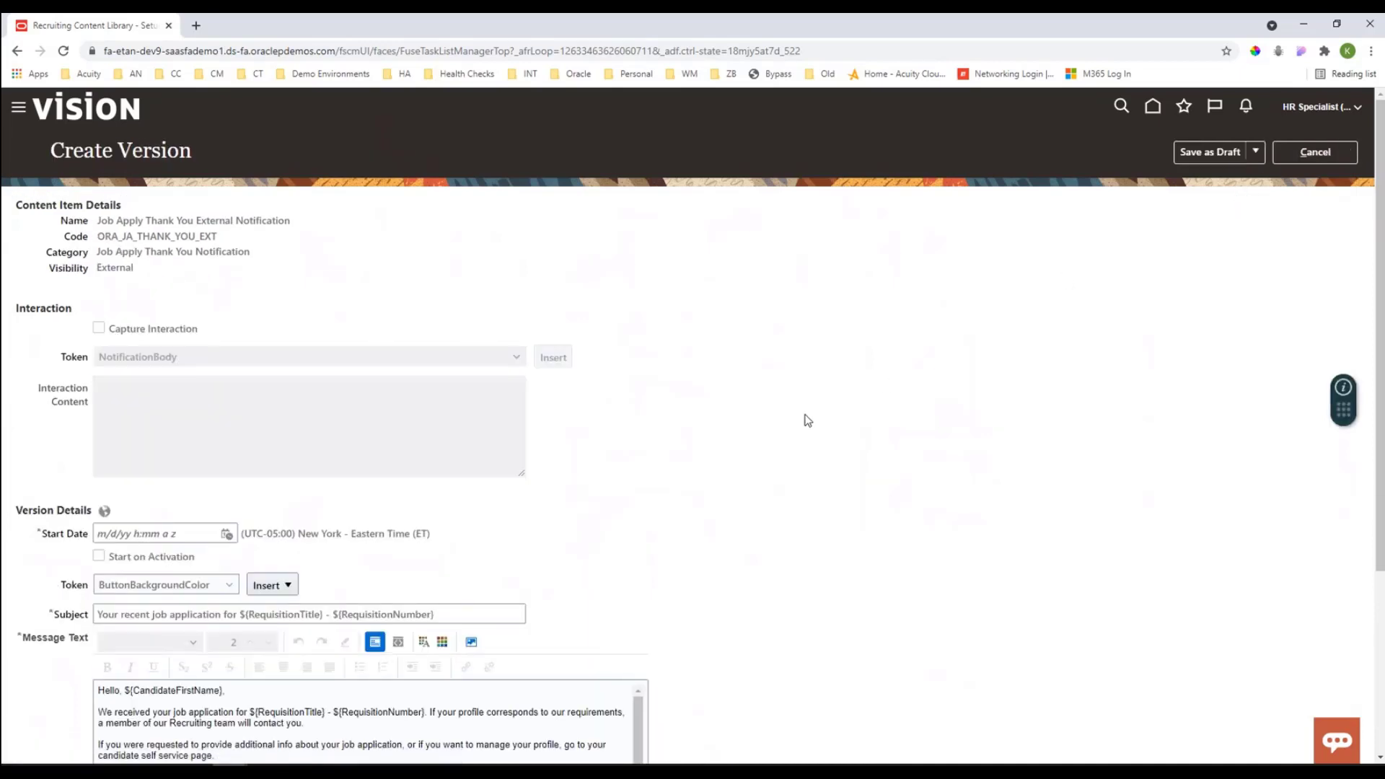
scroll(808, 420, "down", 2)
scroll(805, 423, "down", 2)
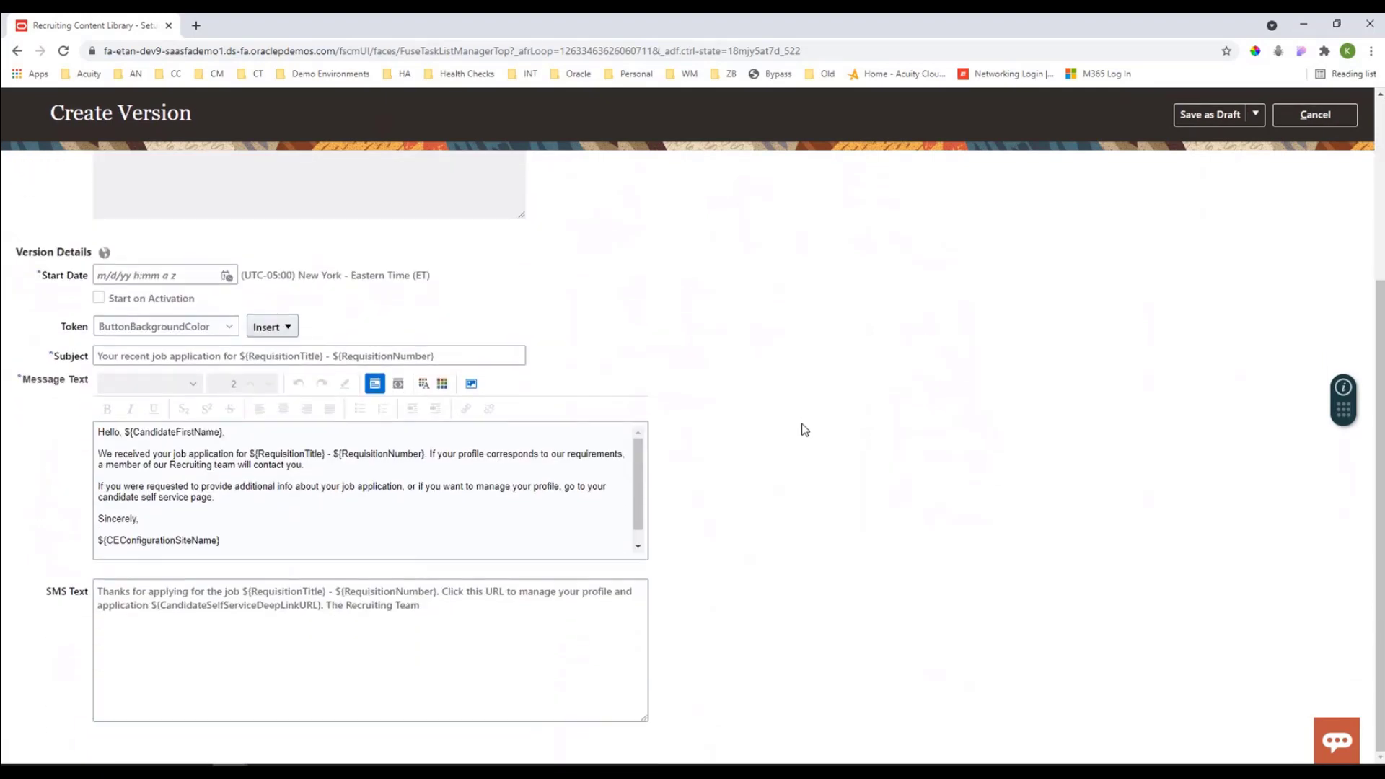
Step: Examine the editable message text of the new version, around the paragraph about the candidate self service page
left_click(157, 489)
left_click_drag(172, 522, 104, 508)
left_click(211, 496)
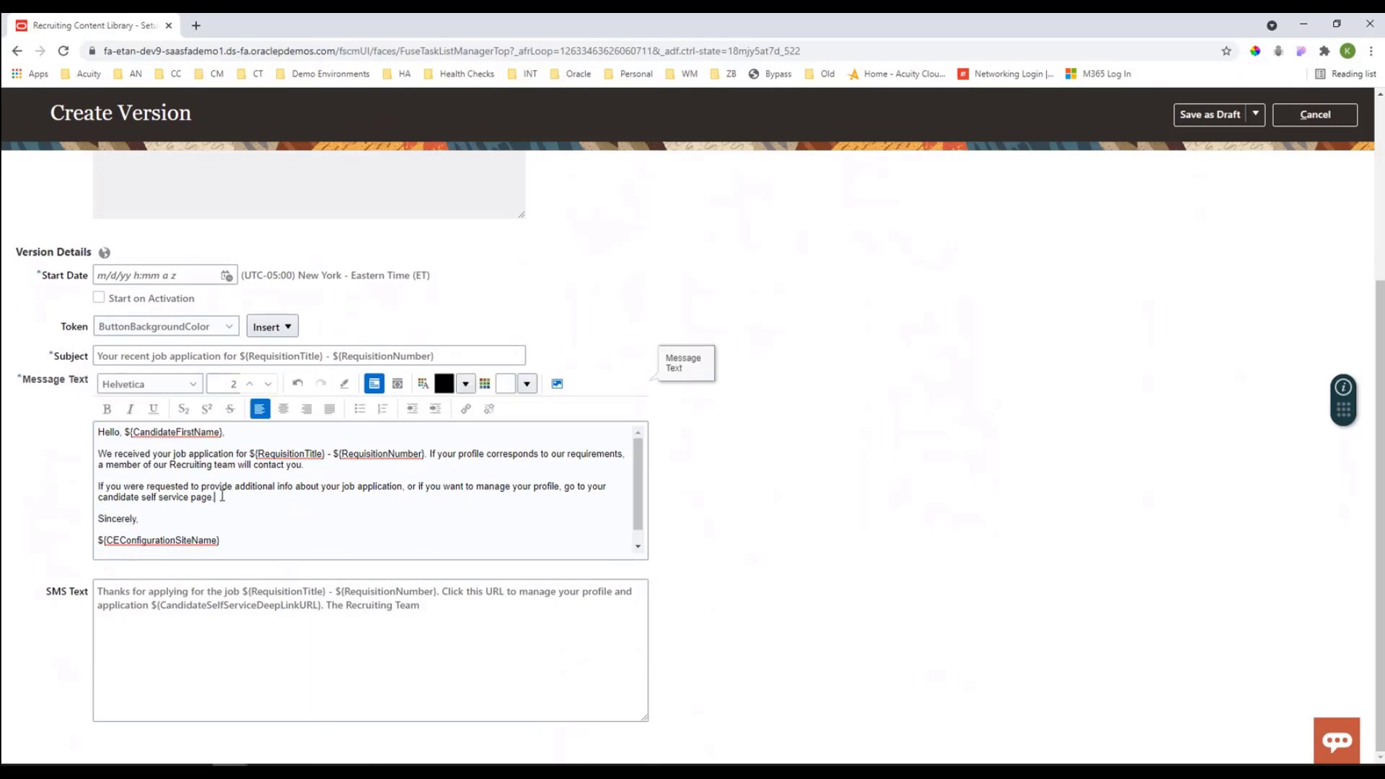
left_click_drag(214, 496, 195, 496)
left_click(137, 492)
scroll(158, 543, "down", 1)
scroll(158, 542, "up", 1)
Step: Insert the CandidateFirstName token into the new version's message text and select the inserted token after "Recruiting Team"
left_click(223, 330)
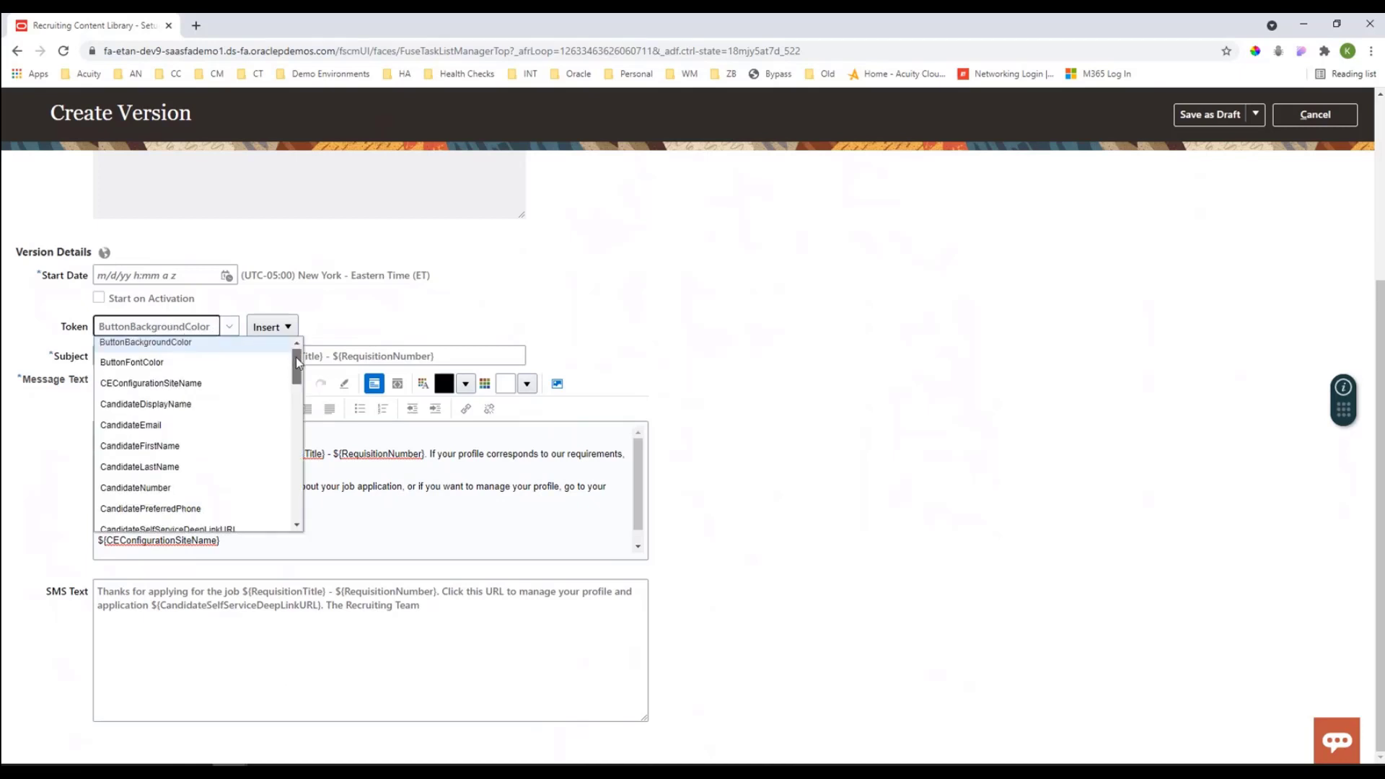
mouse_move(297, 362)
left_mouse_down()
mouse_move(307, 507)
mouse_move(302, 349)
left_mouse_up()
left_click(147, 367)
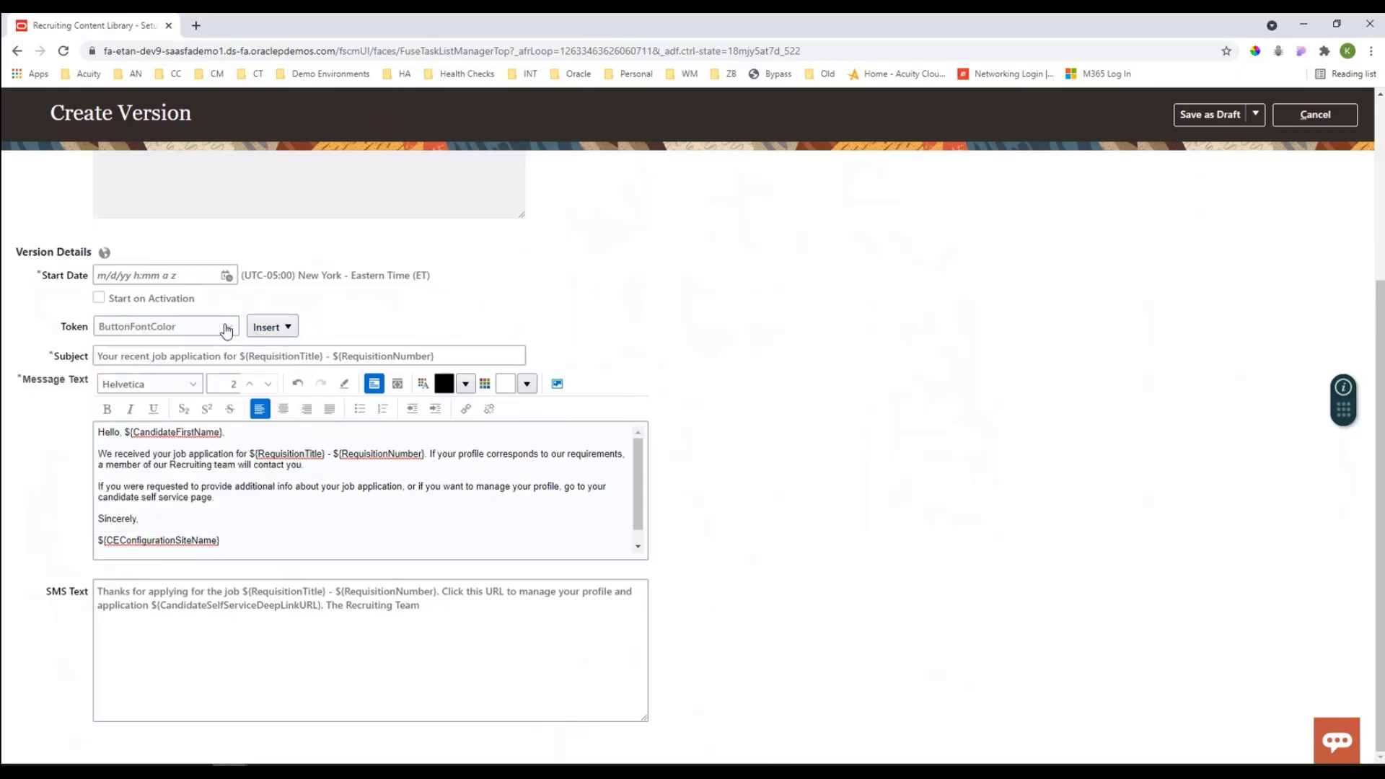
left_click(227, 328)
left_click(158, 450)
left_click(189, 520)
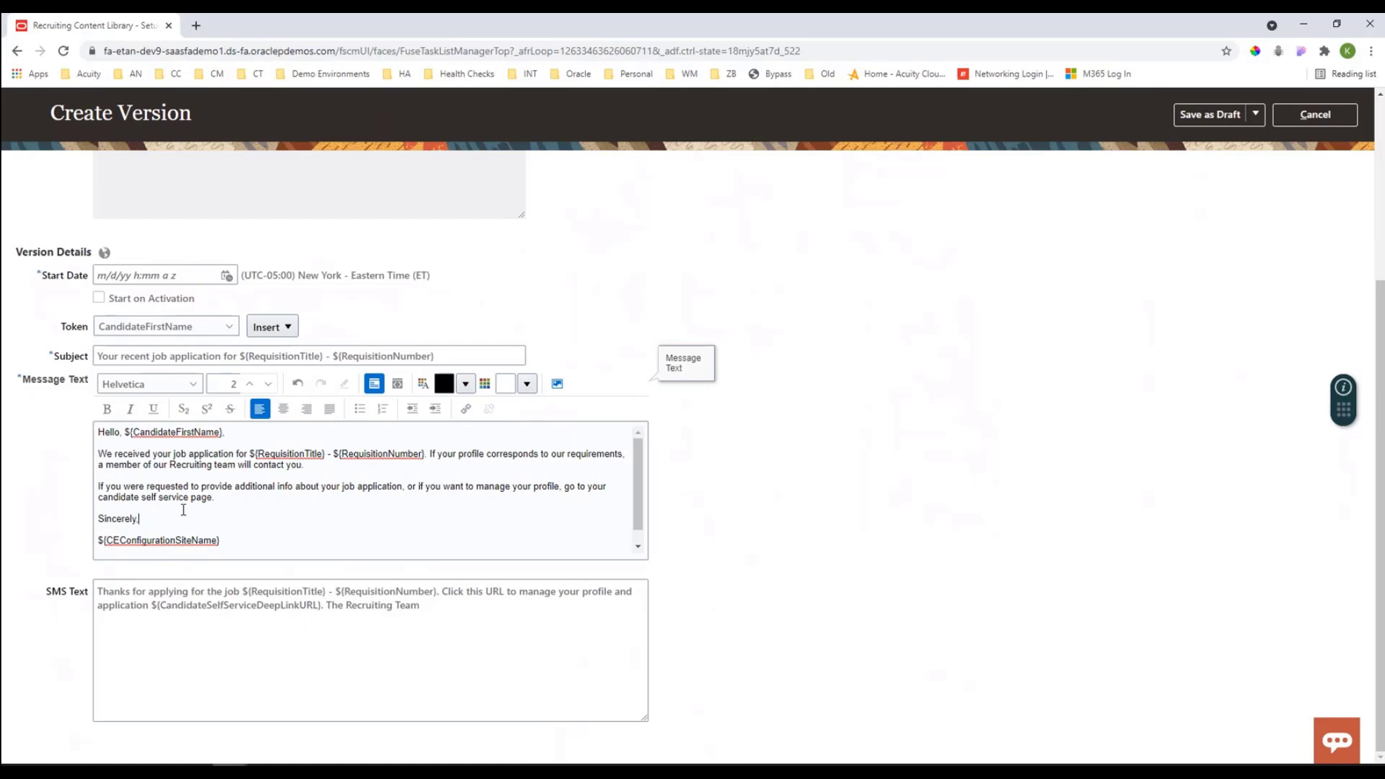
key("Return")
left_click(291, 329)
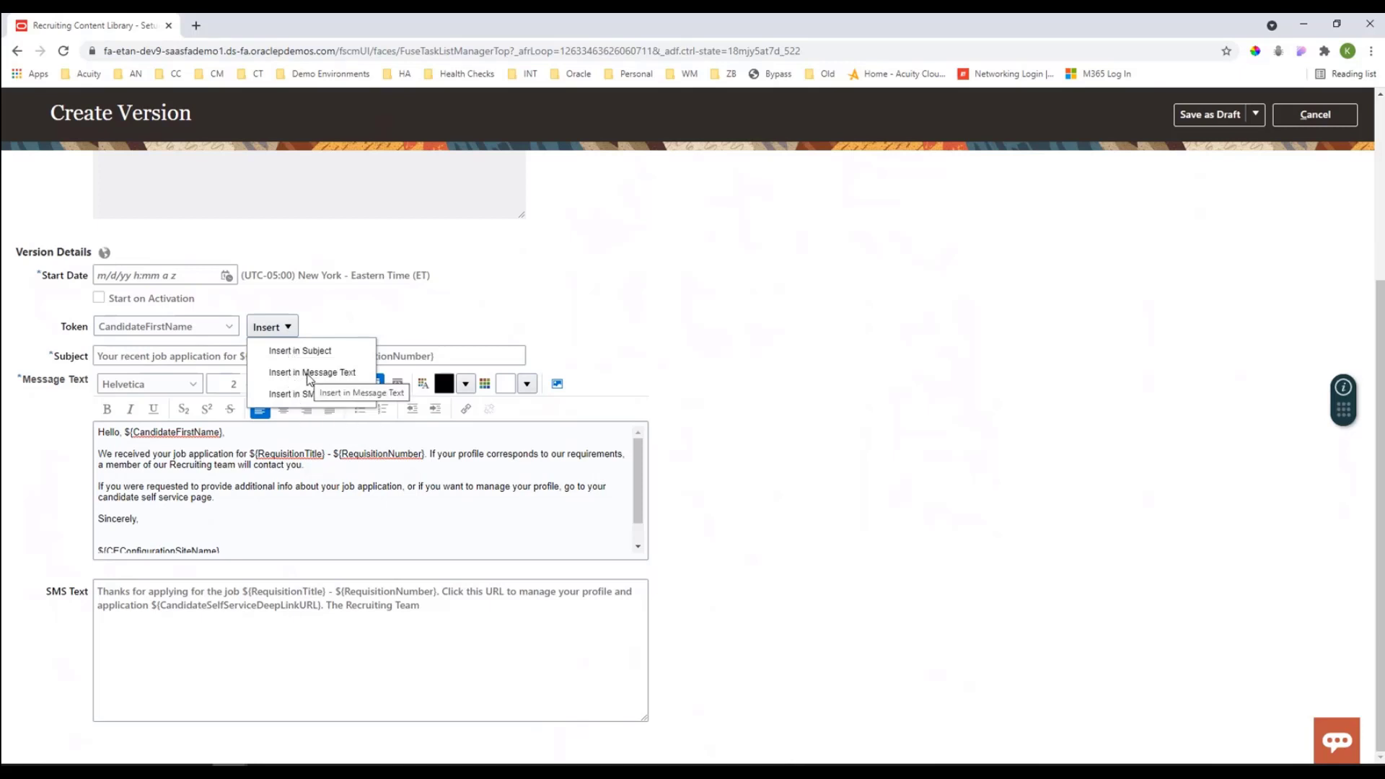
left_click(308, 374)
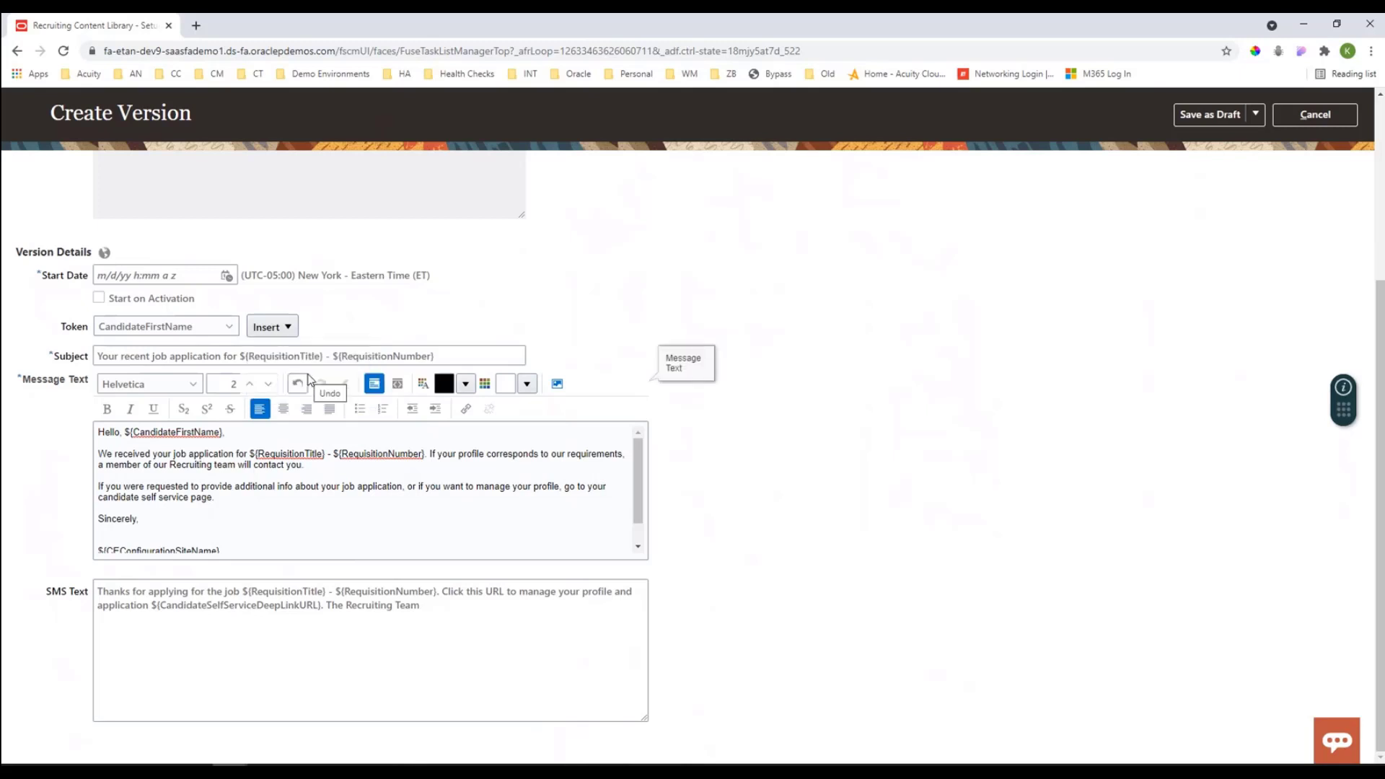
scroll(290, 491, "down", 1)
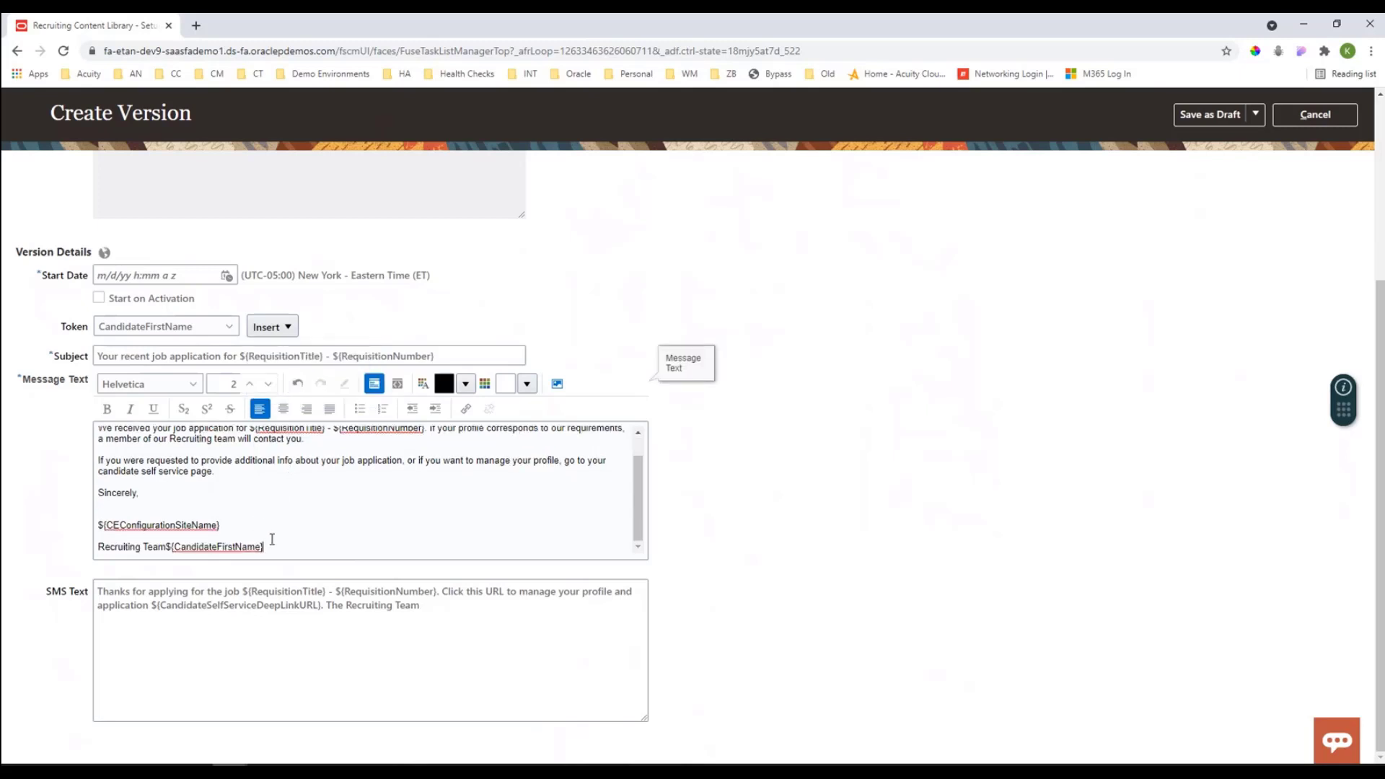
left_click_drag(269, 546, 166, 550)
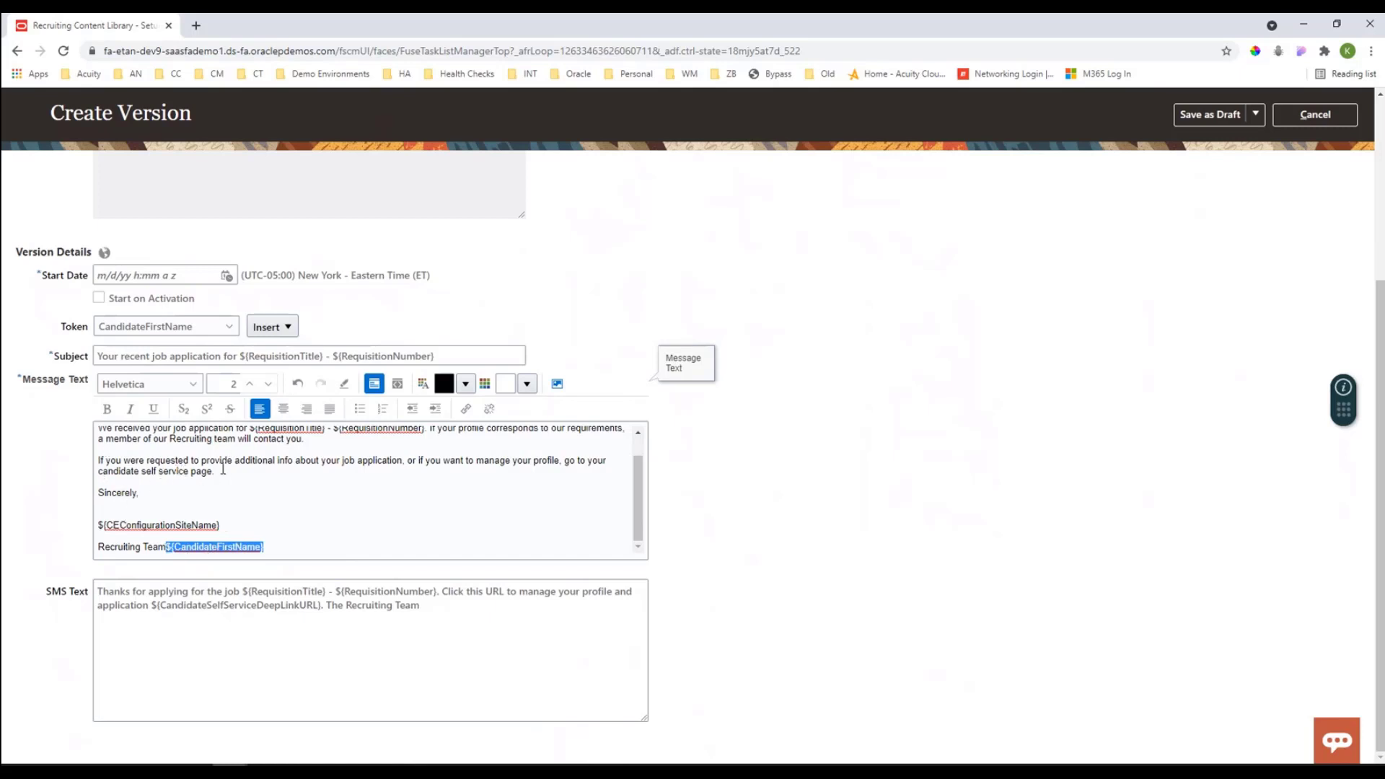
Step: Examine the HTML source of the message text and return to rich text editing
scroll(358, 453, "up", 1)
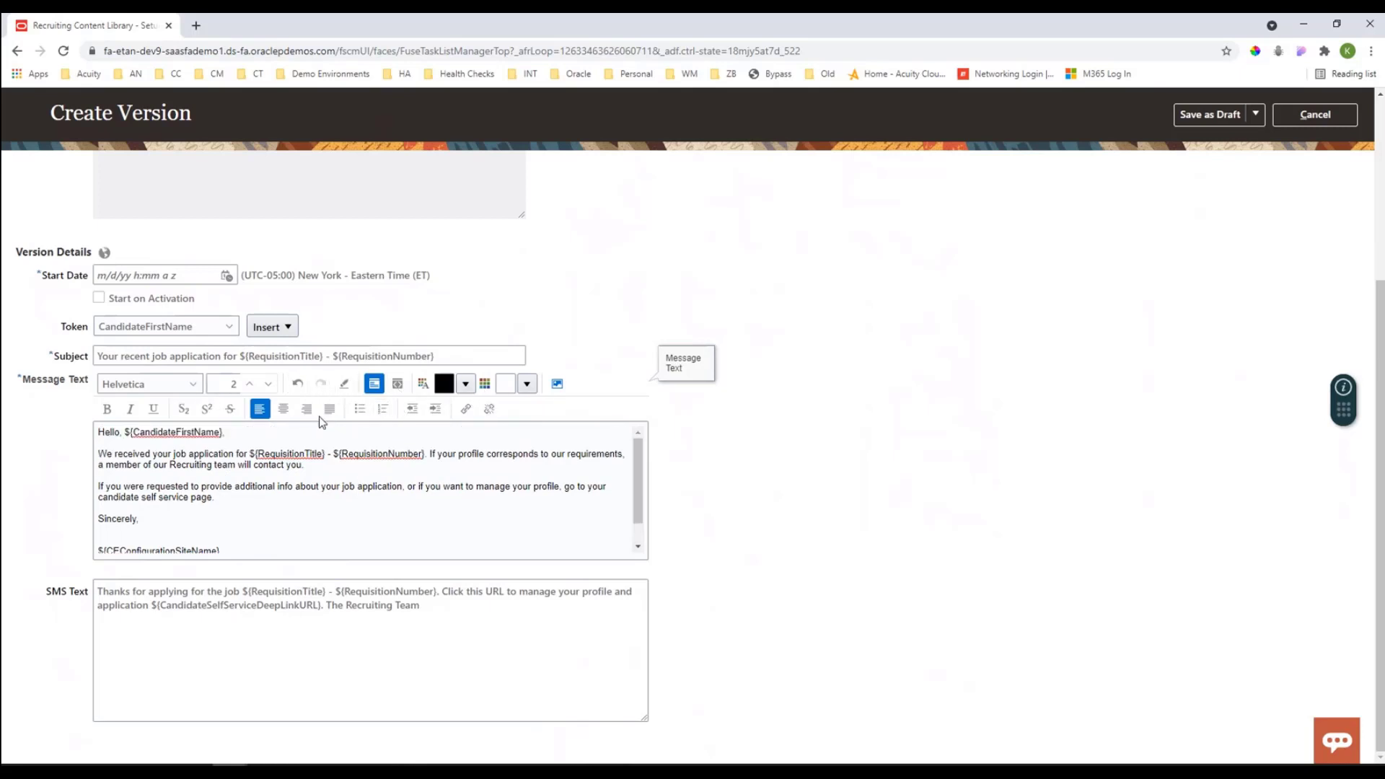
left_click(398, 384)
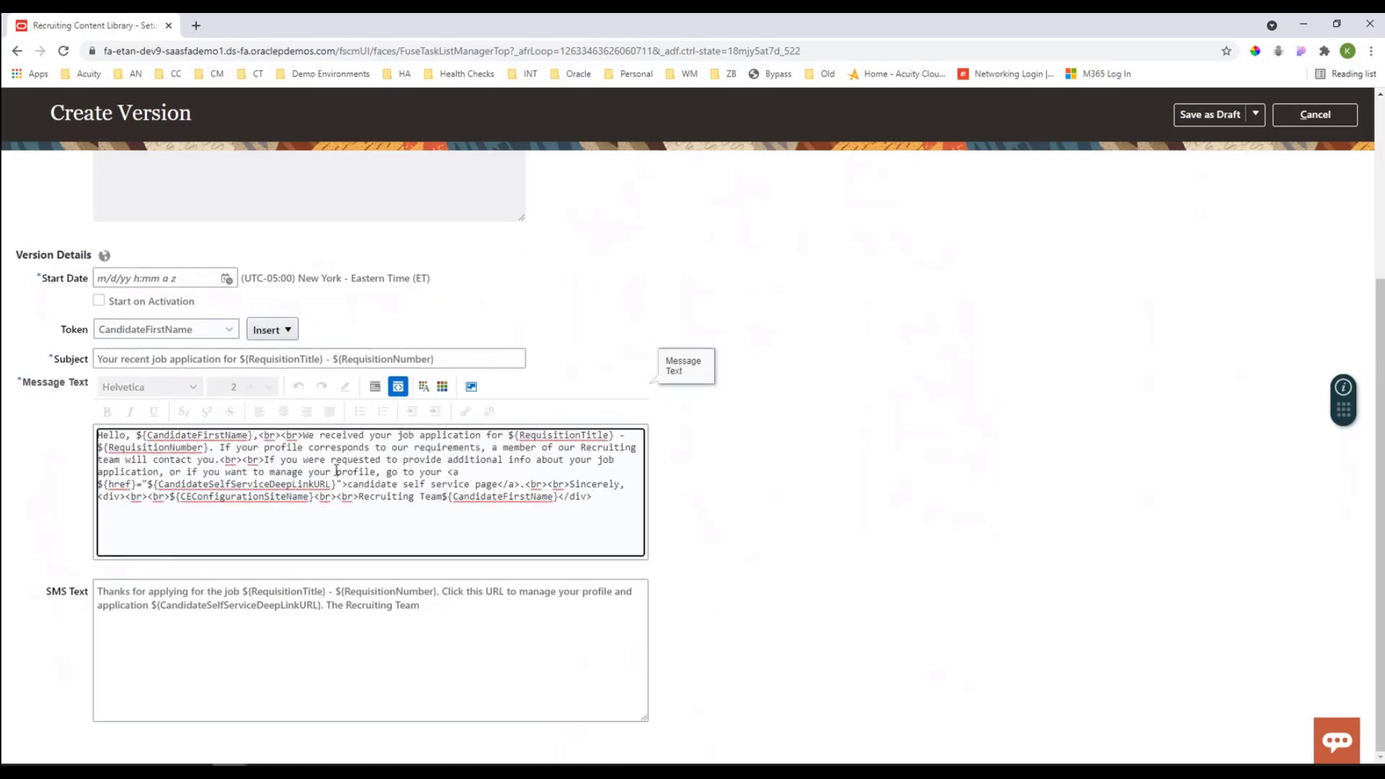
left_click(376, 388)
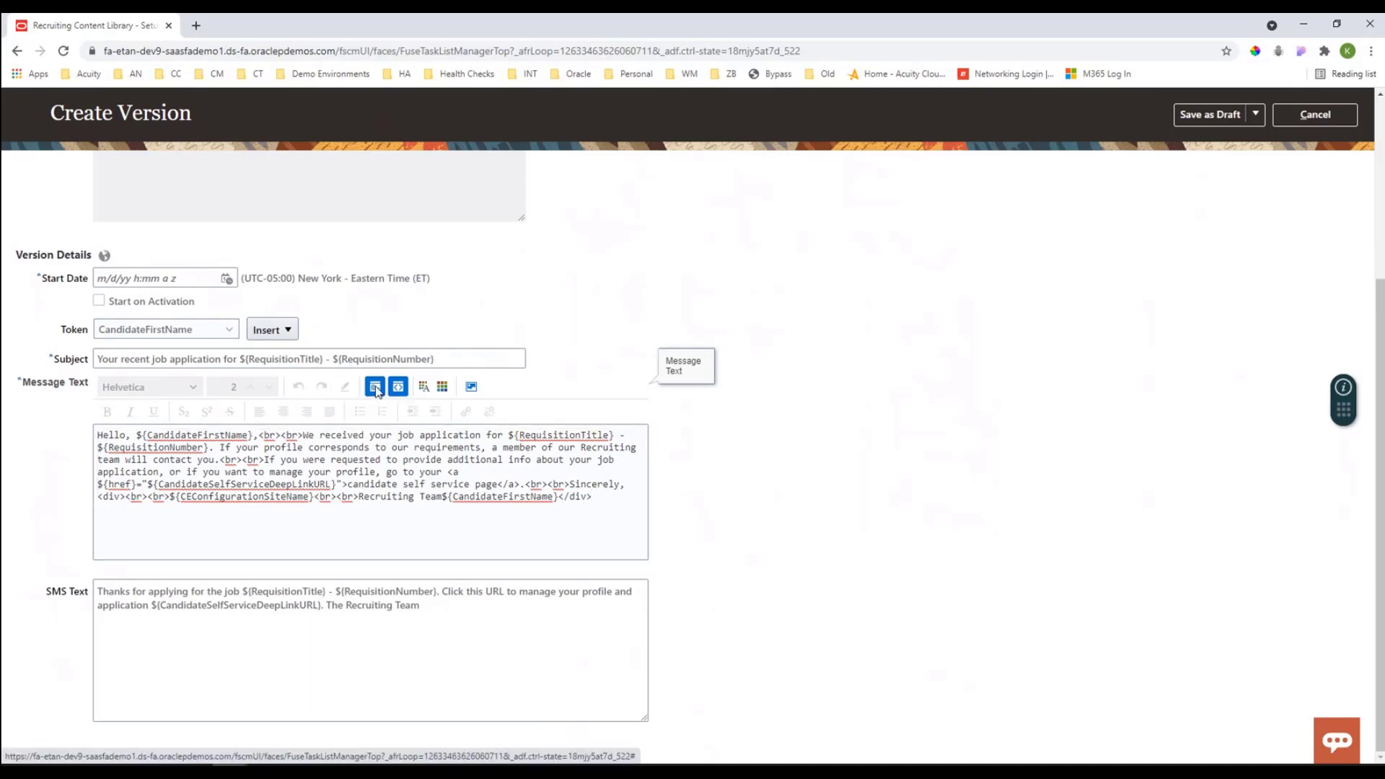
Step: Delete the CandidateFirstName token after "Recruiting Team" at the end of the message text
scroll(292, 523, "down", 1)
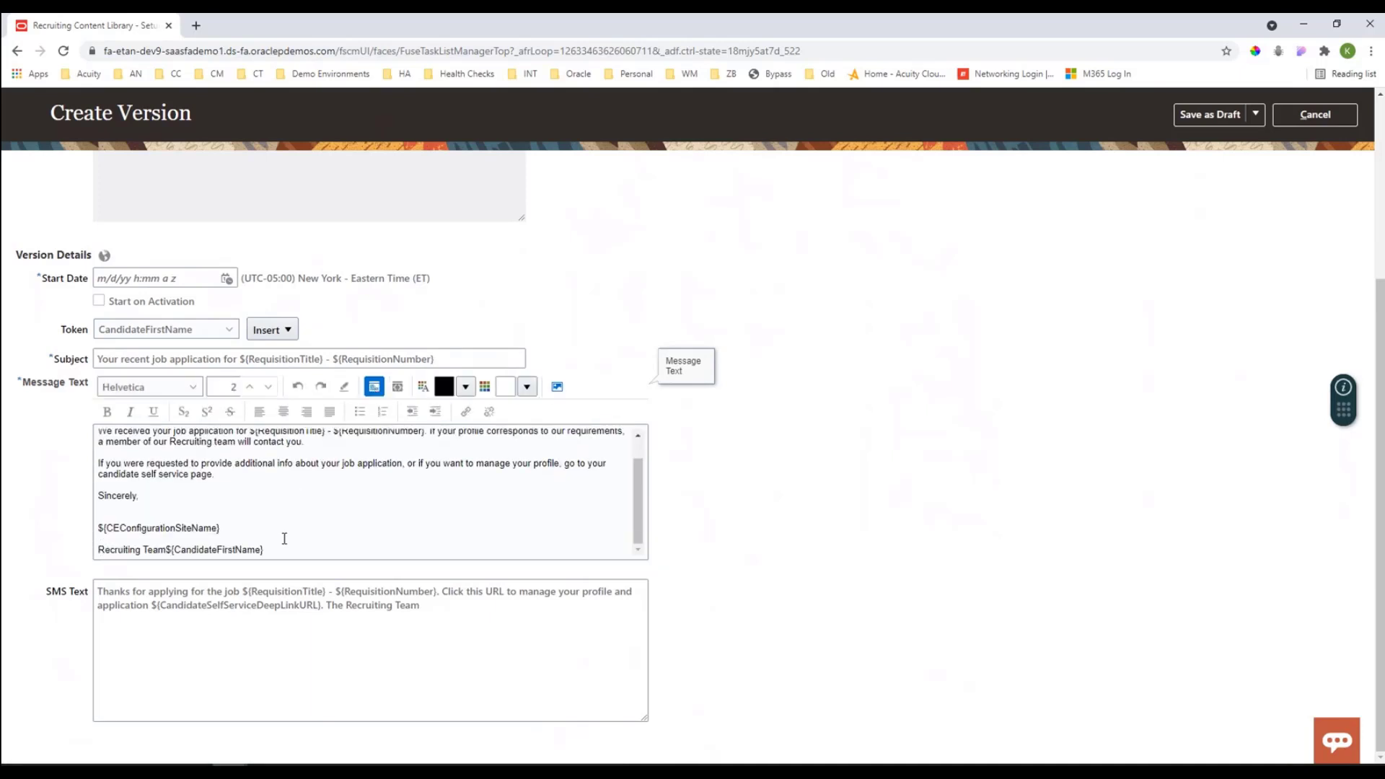
left_click_drag(284, 538, 167, 545)
key("Delete")
left_click(875, 318)
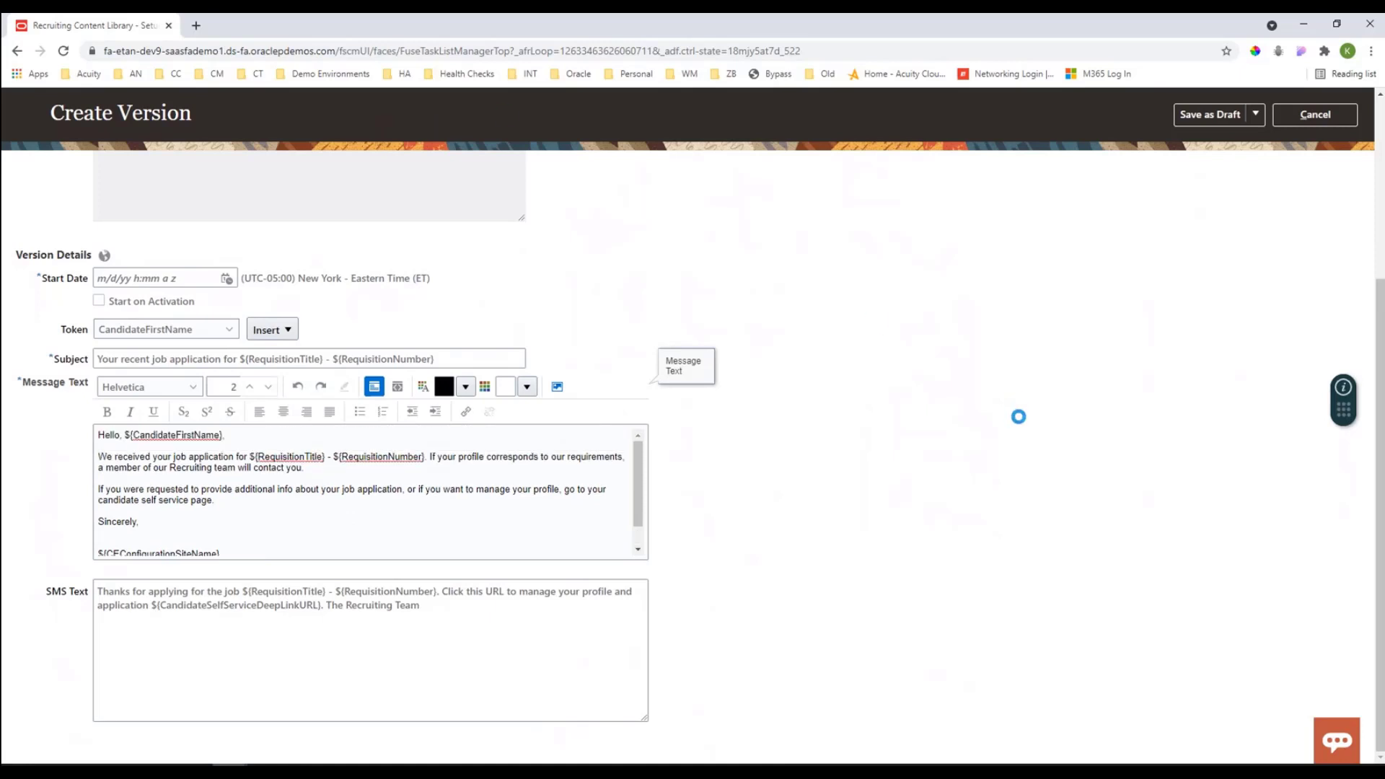
Step: Set the new version to start on activation instead of on a specified start date
left_click(1255, 114)
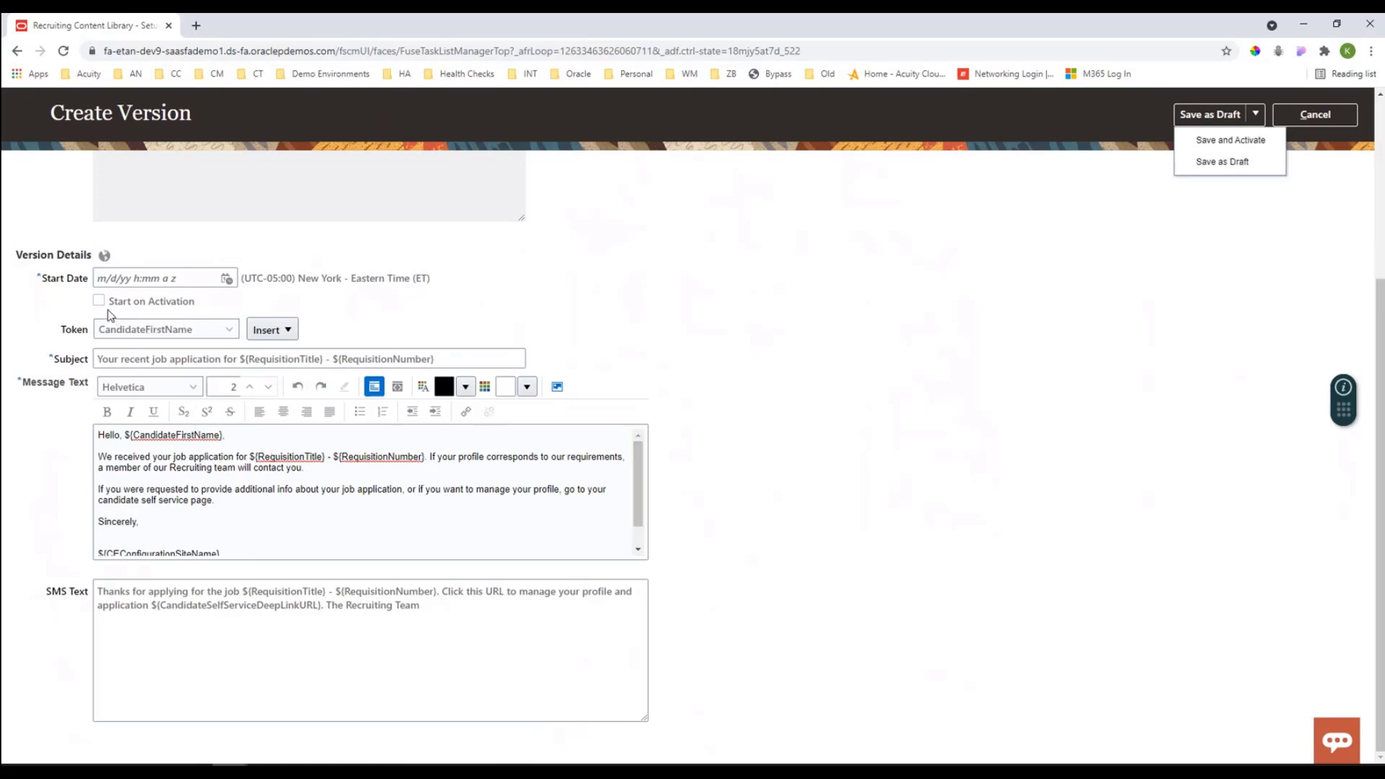
left_click(112, 279)
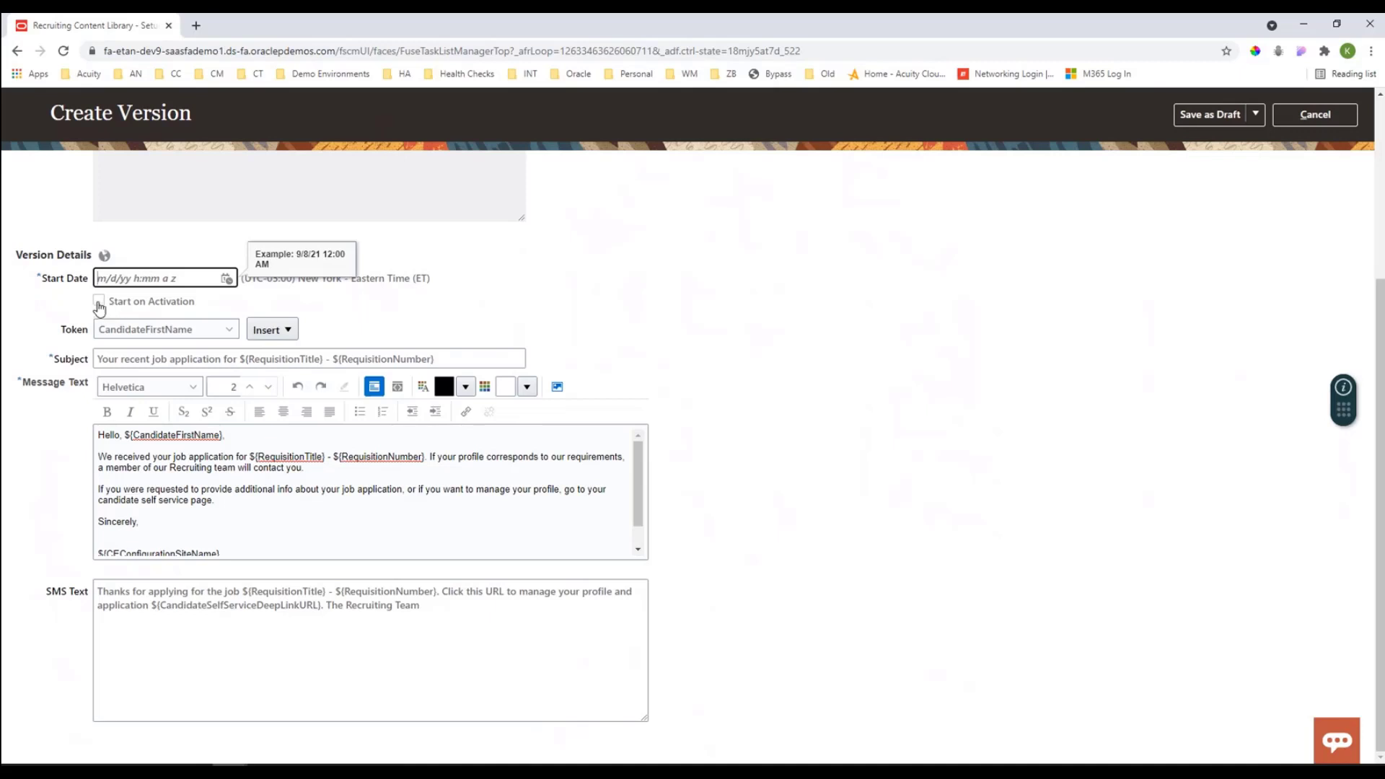
left_click(99, 302)
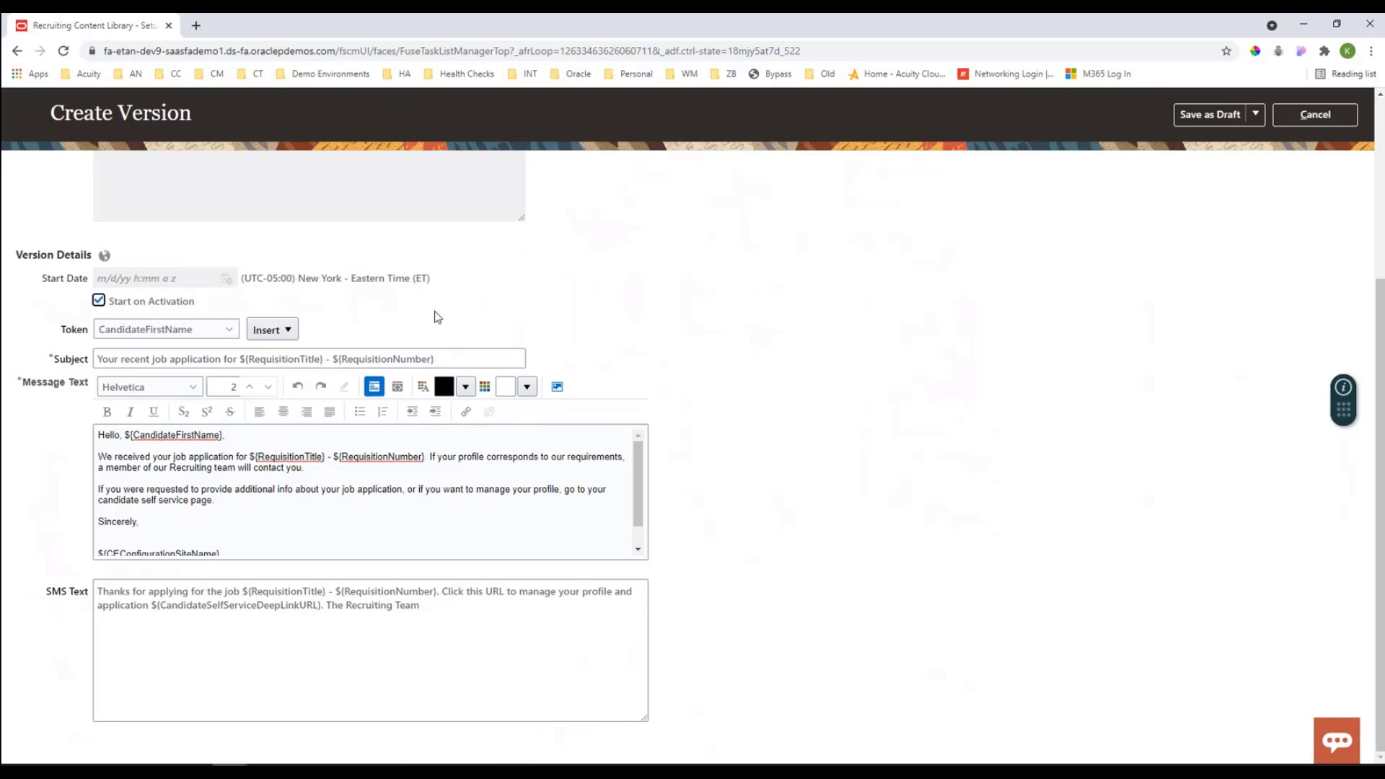
Step: Review the Save and Activate option and leave the new version without saving it
scroll(959, 355, "up", 4)
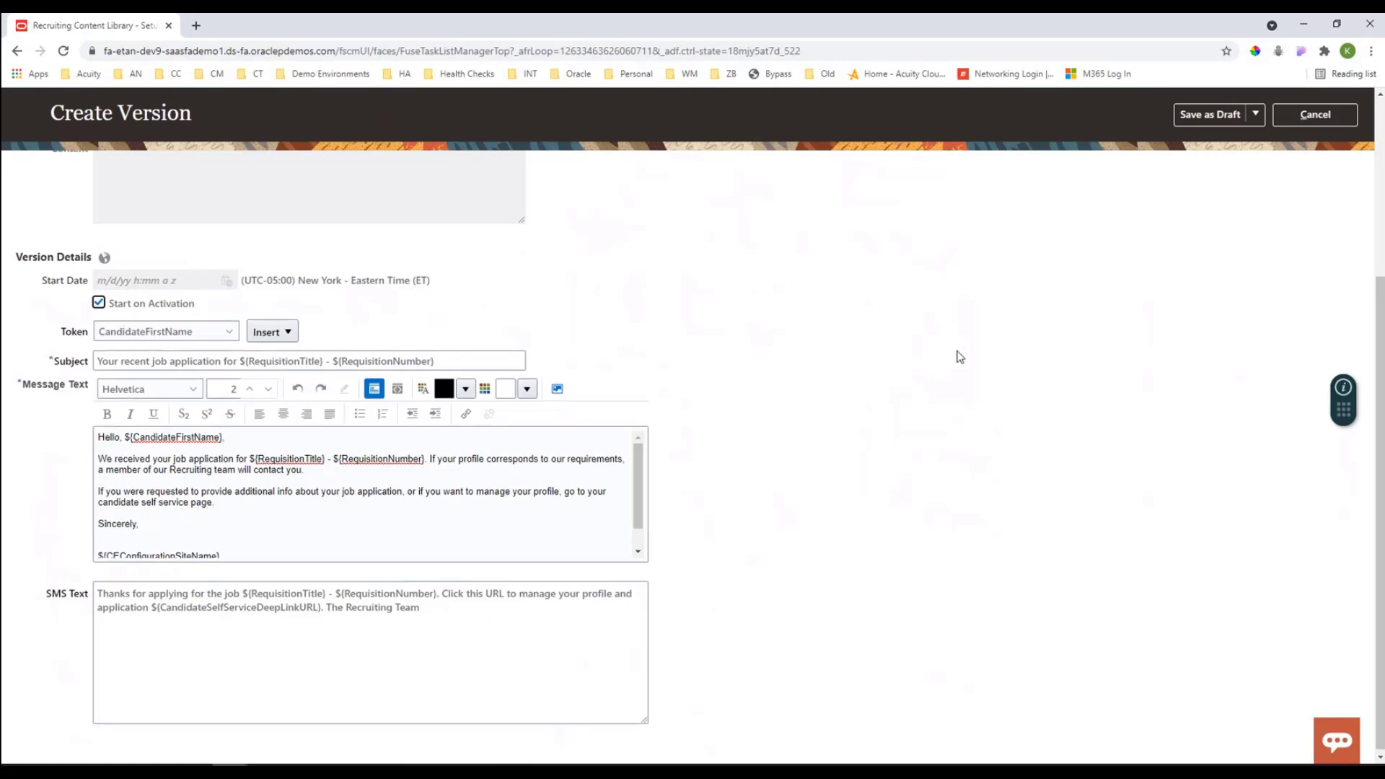
left_click(1259, 152)
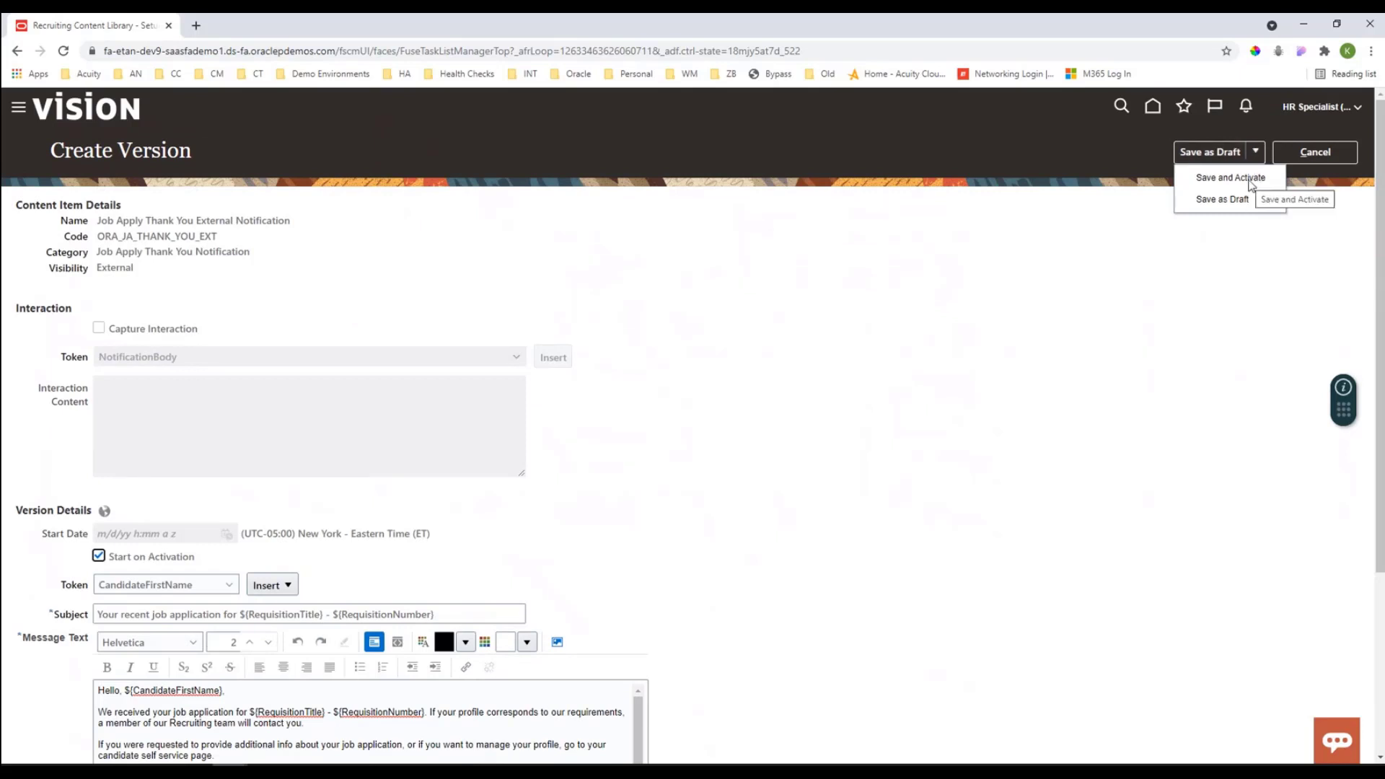
left_click(1248, 179)
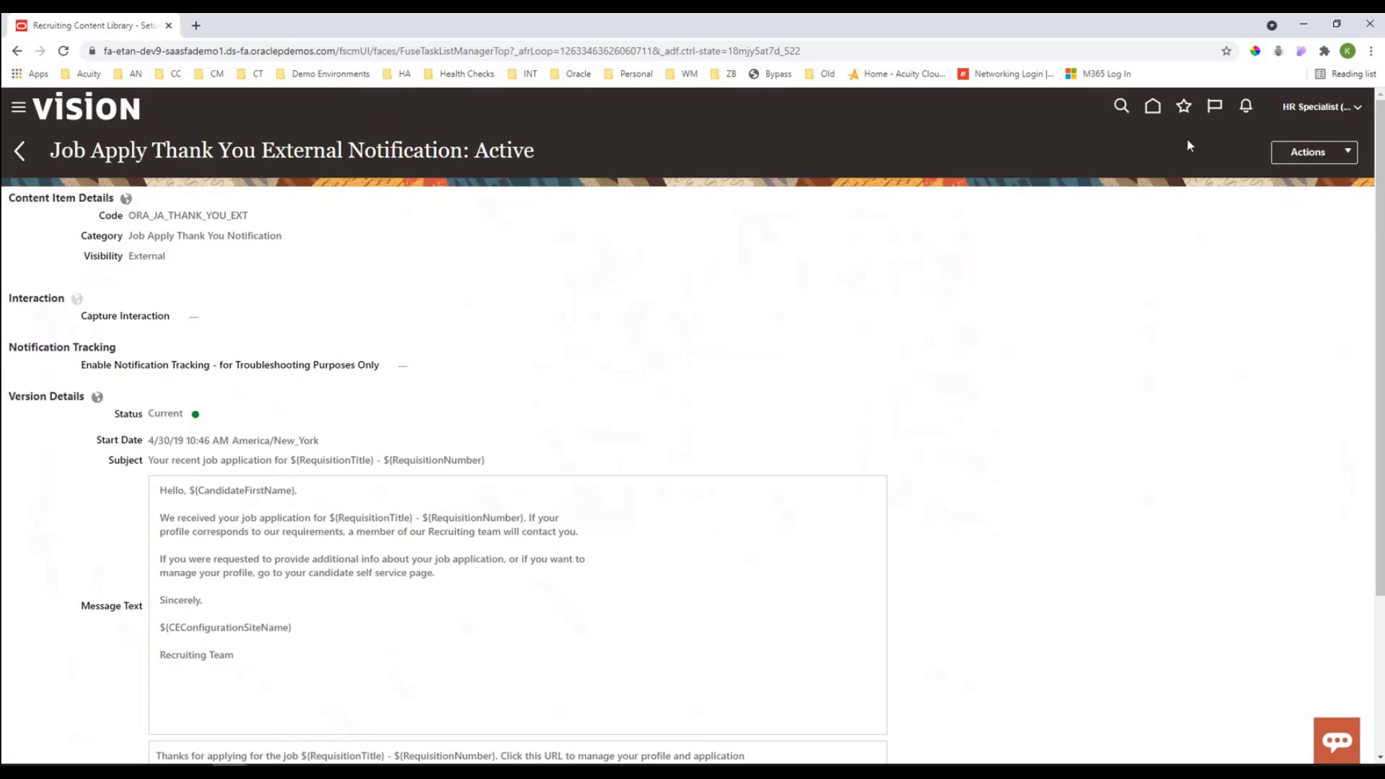
Step: Return to the Recruiting Content Library list and clear the Job Apply Thank You Notification category filter
left_click(17, 152)
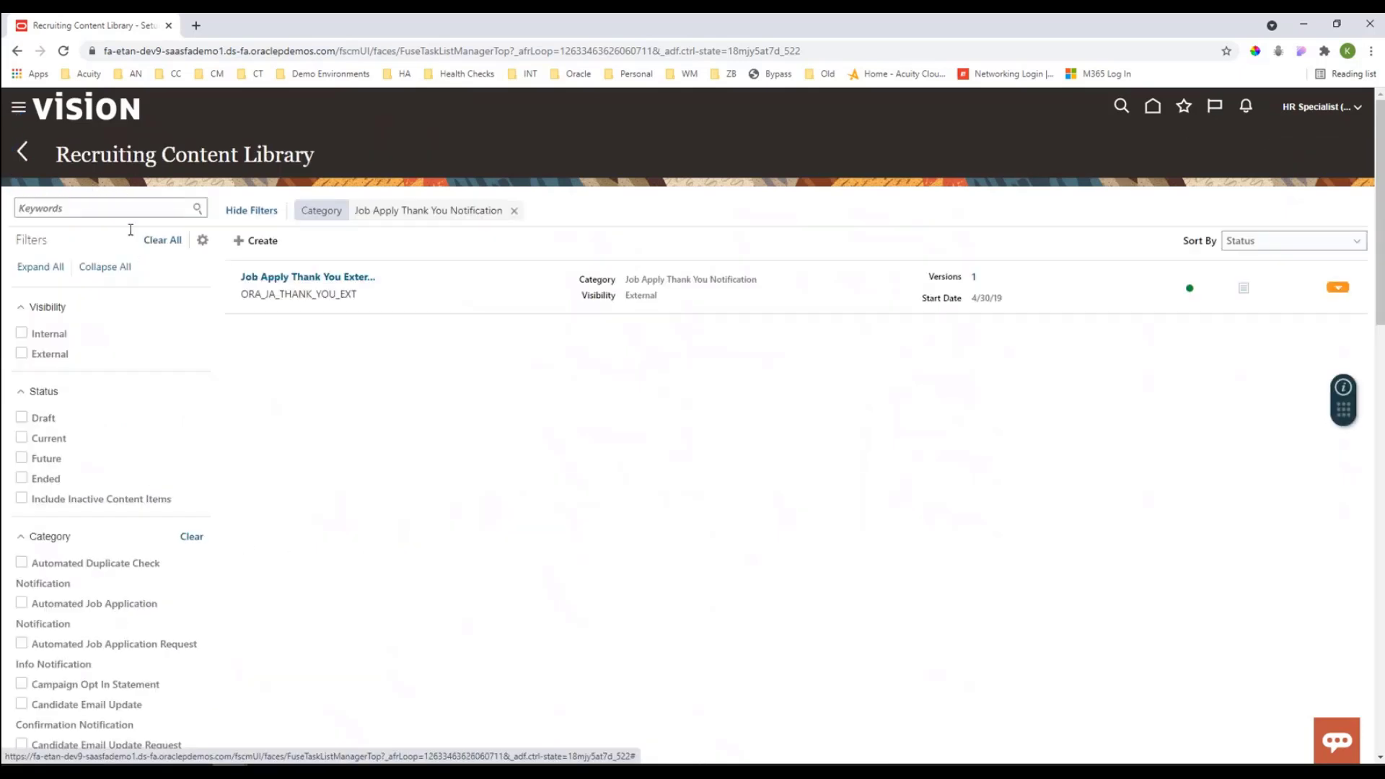
scroll(140, 454, "down", 8)
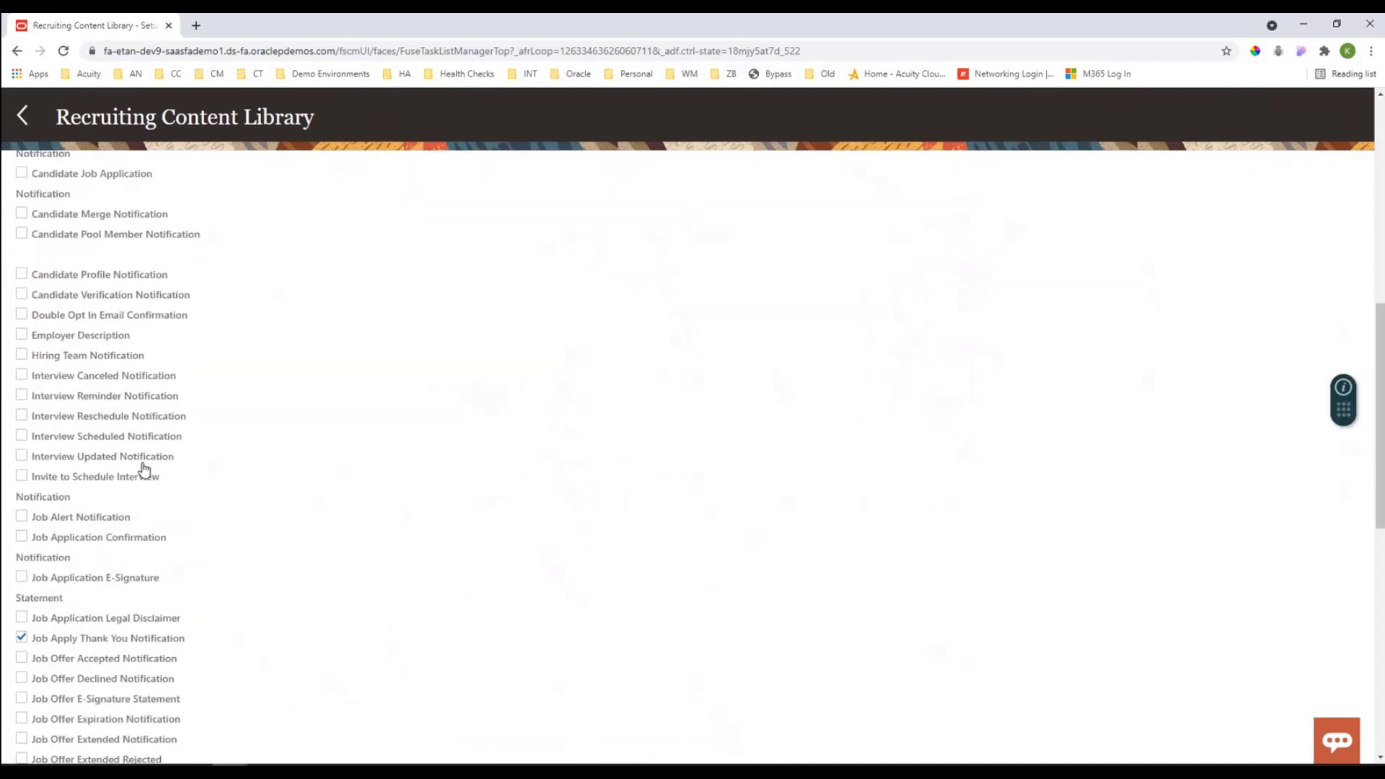
scroll(145, 470, "down", 2)
left_click(21, 528)
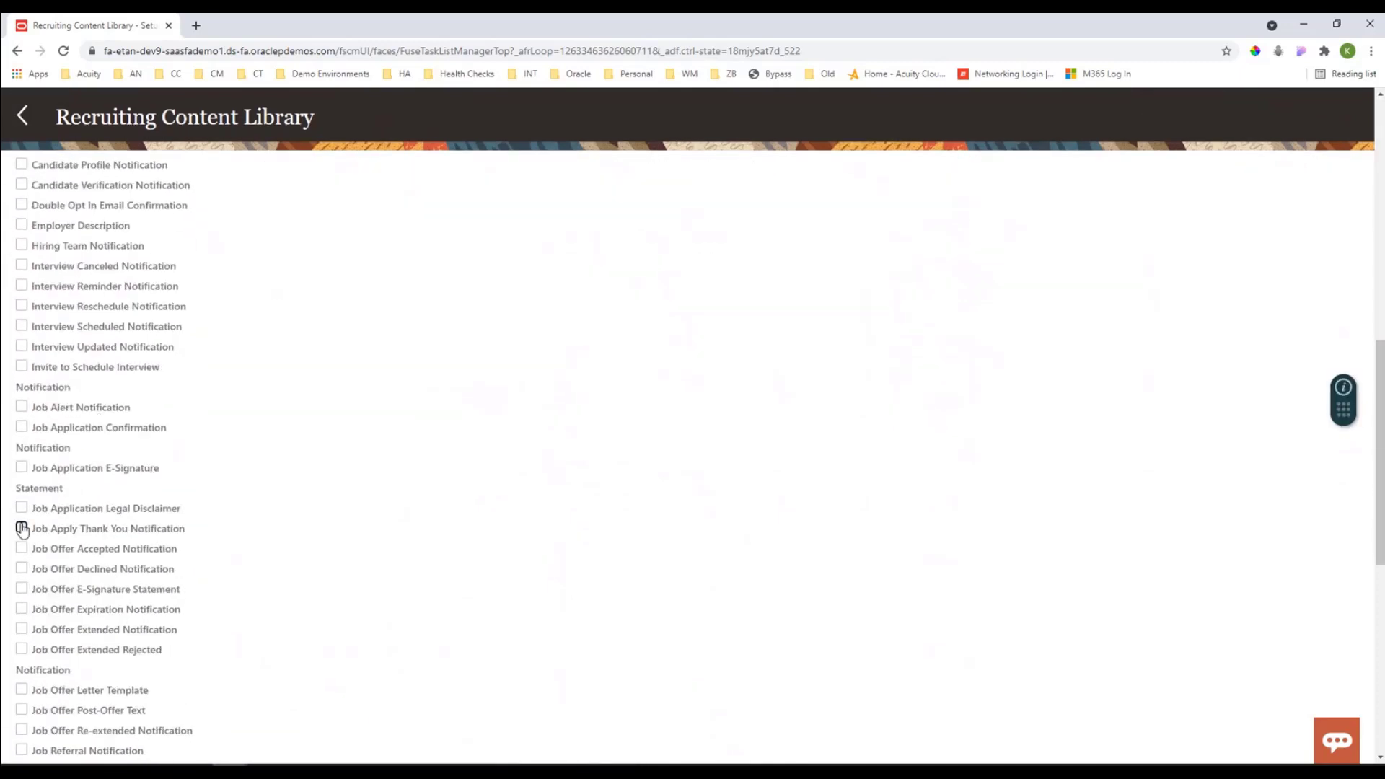
Step: Examine the content item categories available as filters in the Recruiting Content Library
scroll(81, 533, "down", 1)
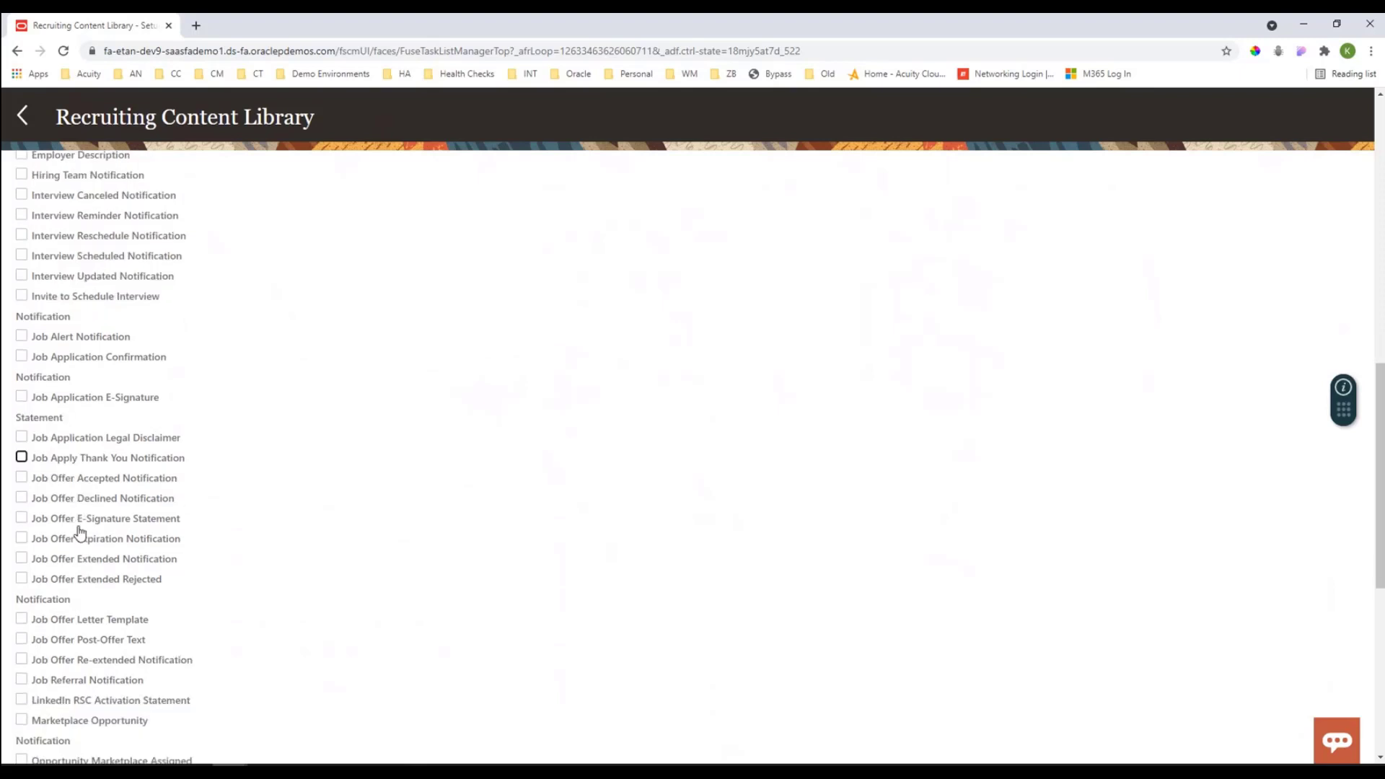
scroll(80, 534, "down", 4)
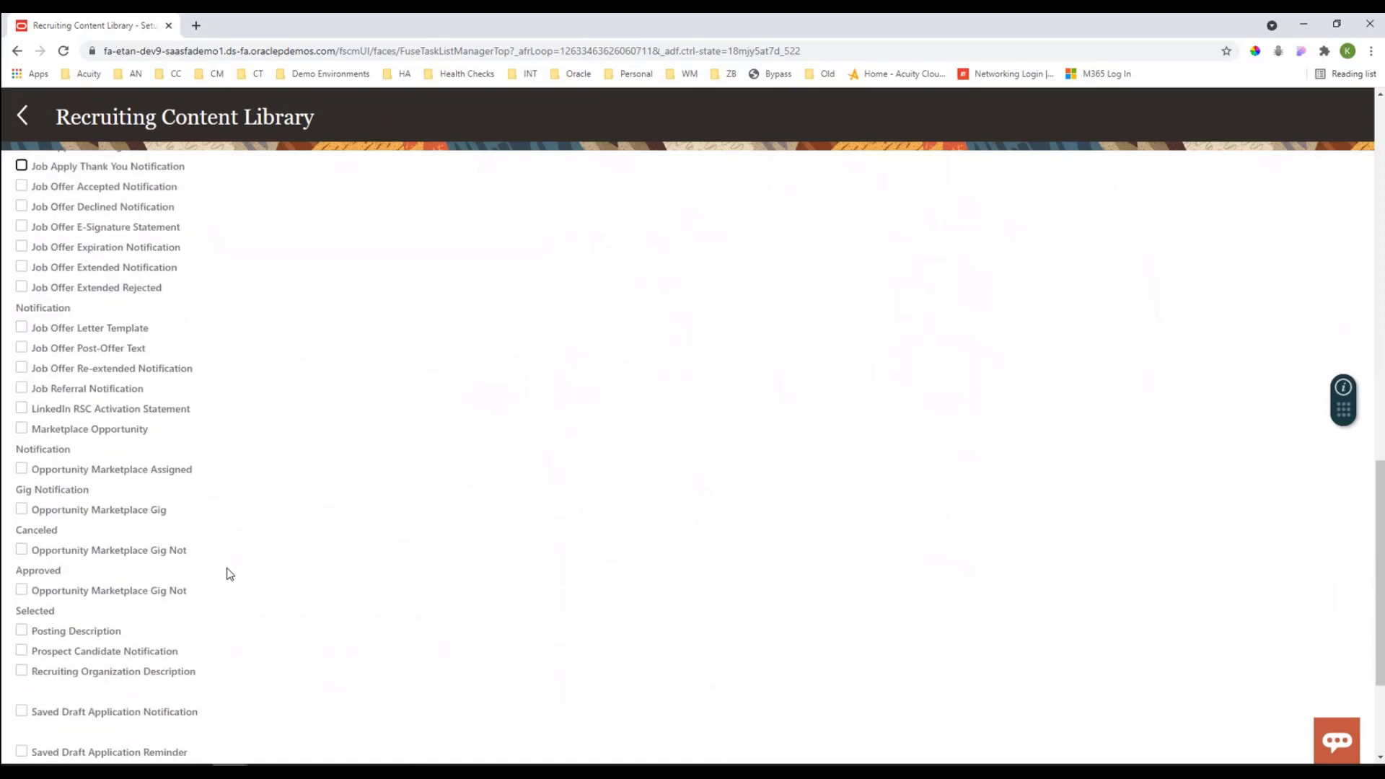
scroll(230, 572, "down", 3)
scroll(230, 573, "up", 1)
scroll(230, 577, "down", 1)
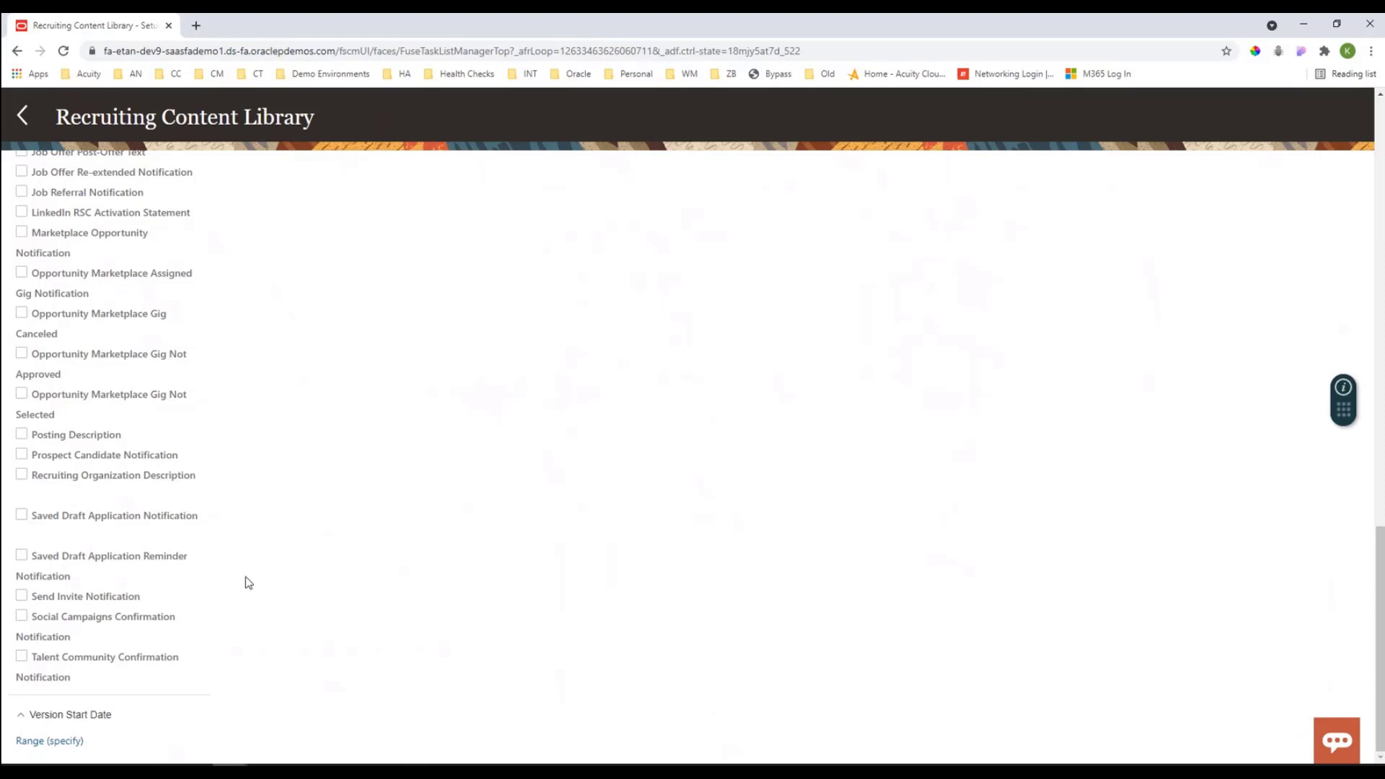
scroll(247, 582, "up", 6)
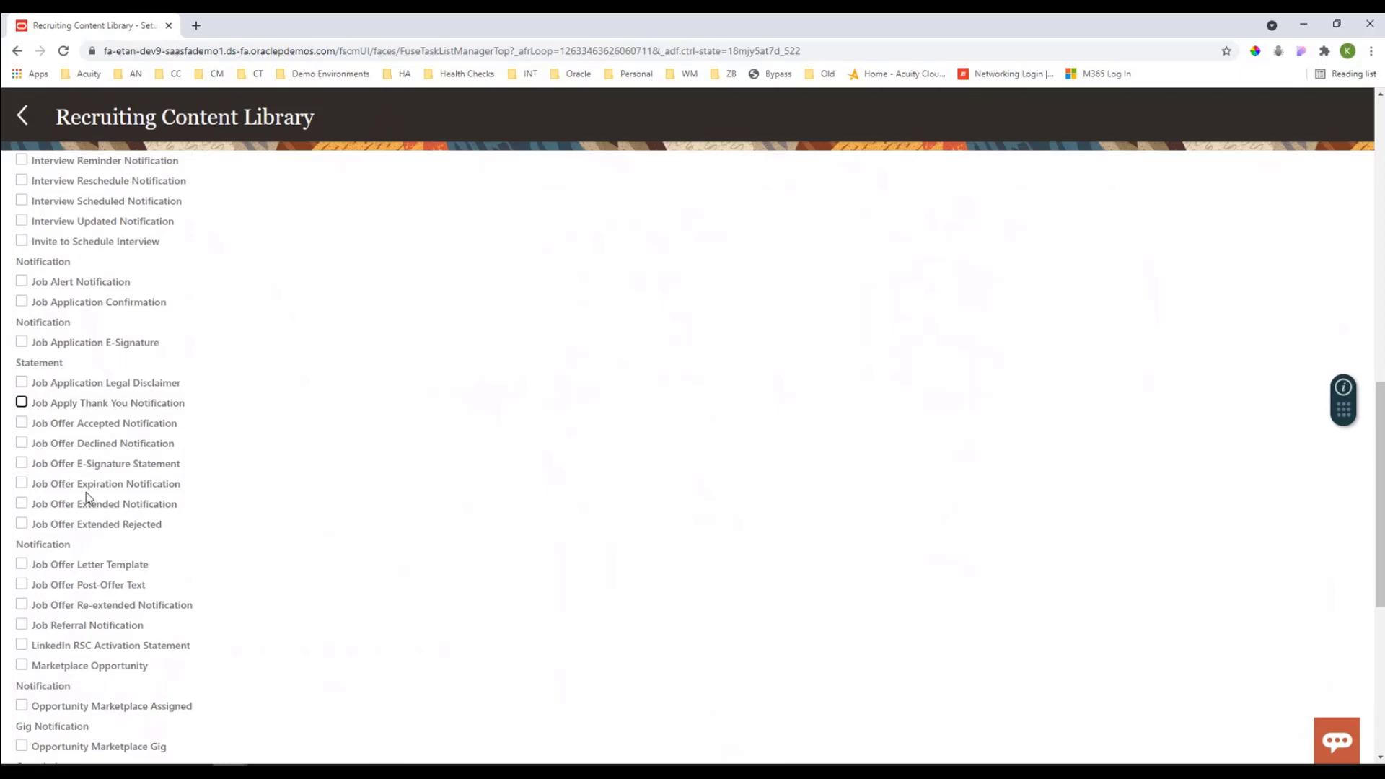
scroll(85, 493, "up", 3)
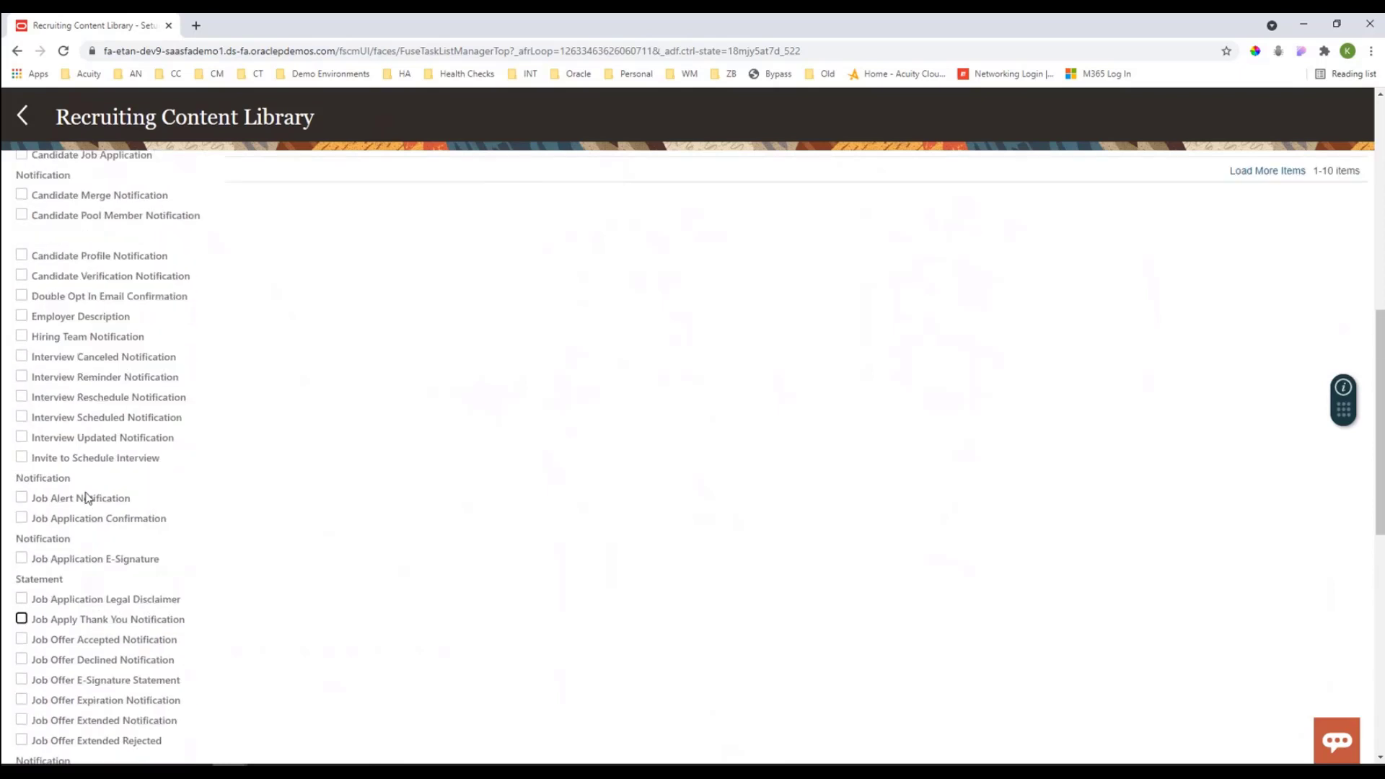
scroll(85, 497, "up", 4)
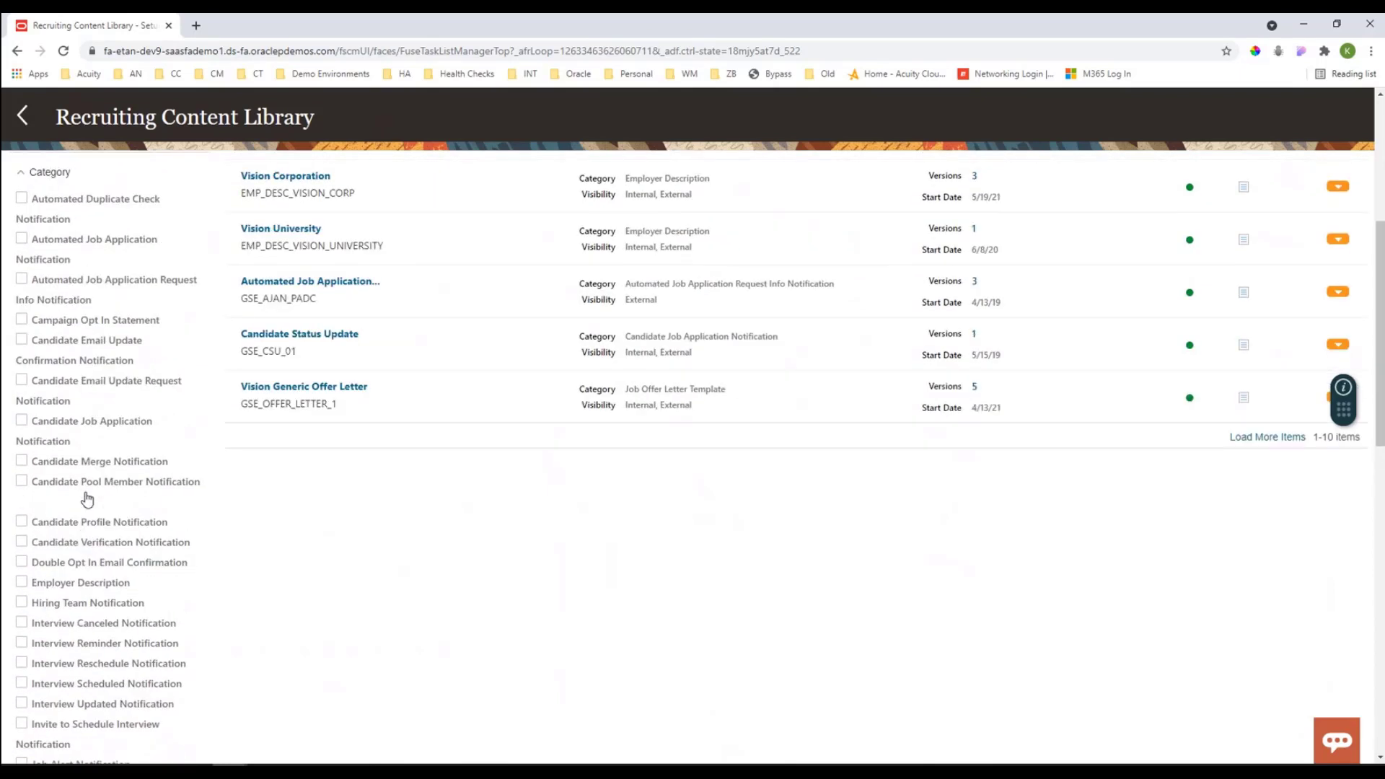
scroll(85, 494, "up", 1)
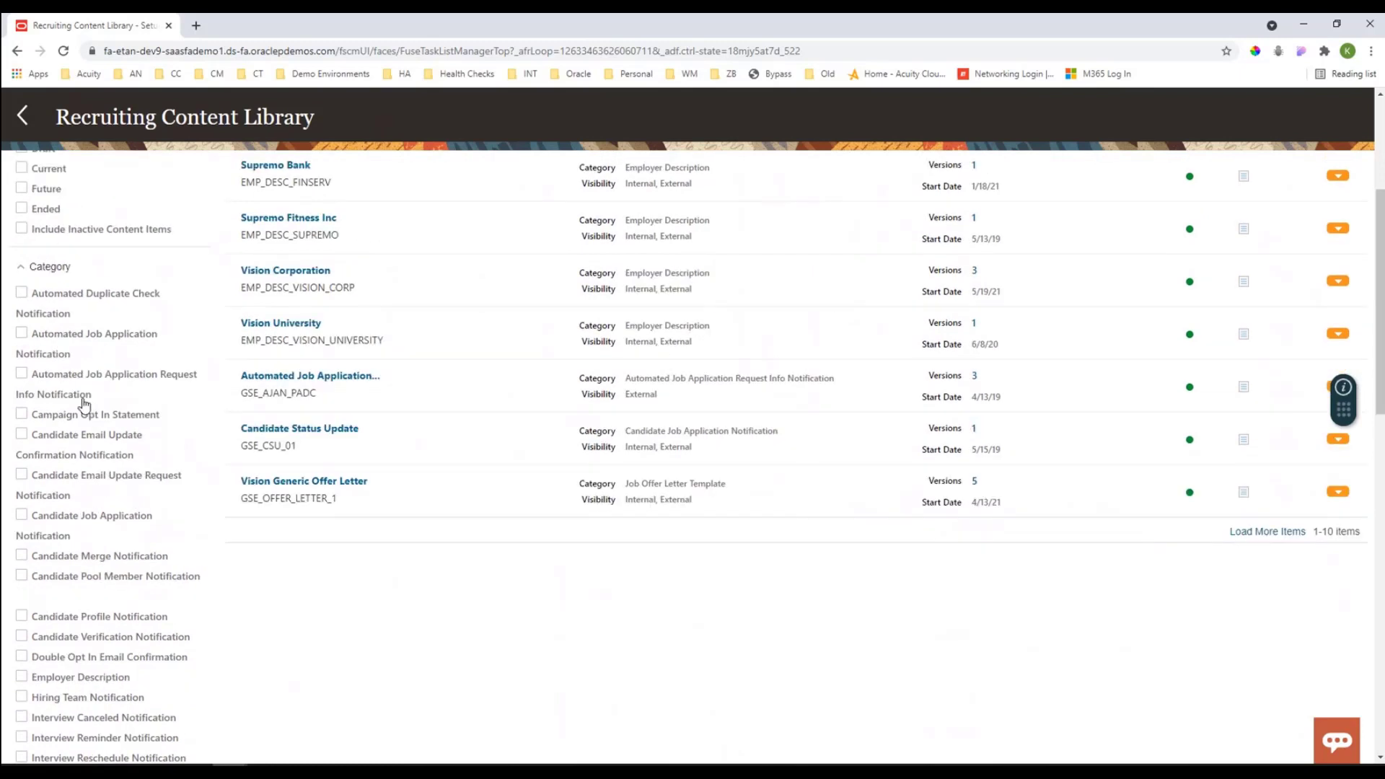